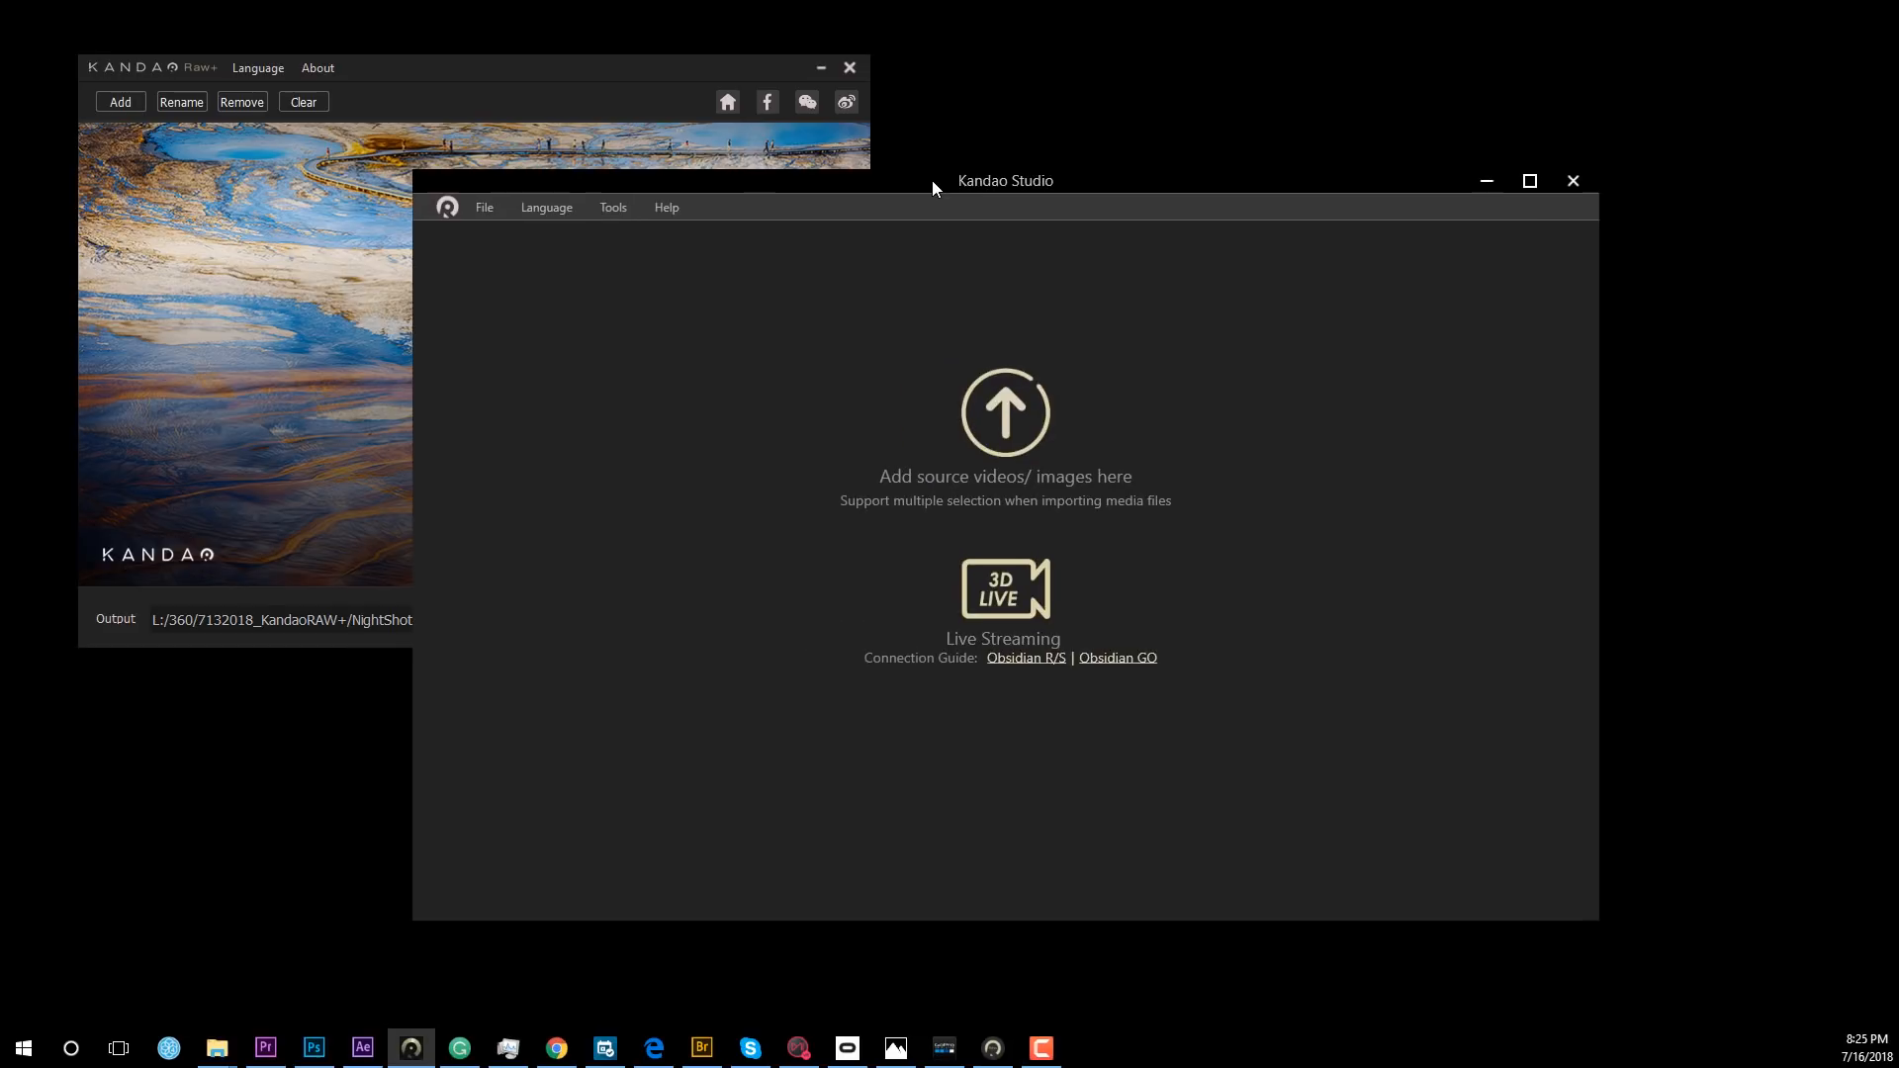
Look over the options of the Export from Camera tool and close its dialog.
click(616, 218)
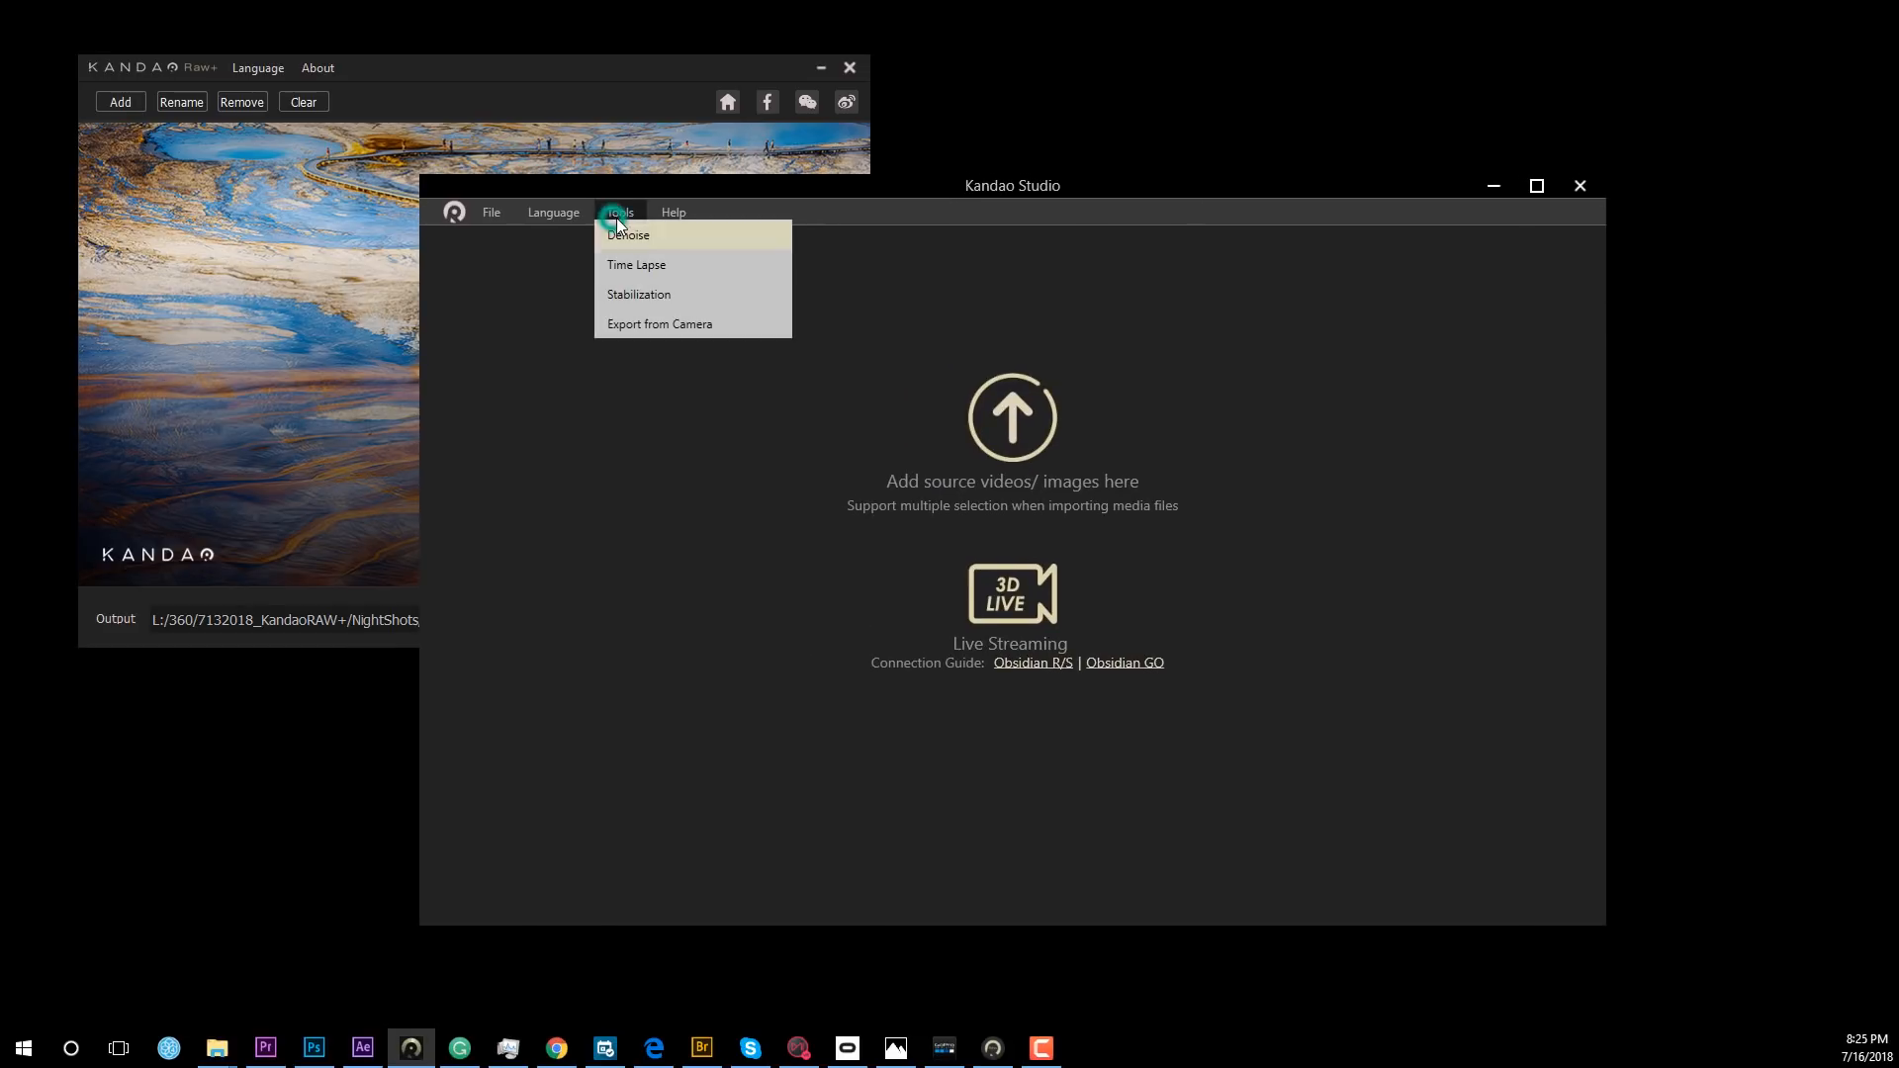
click(641, 324)
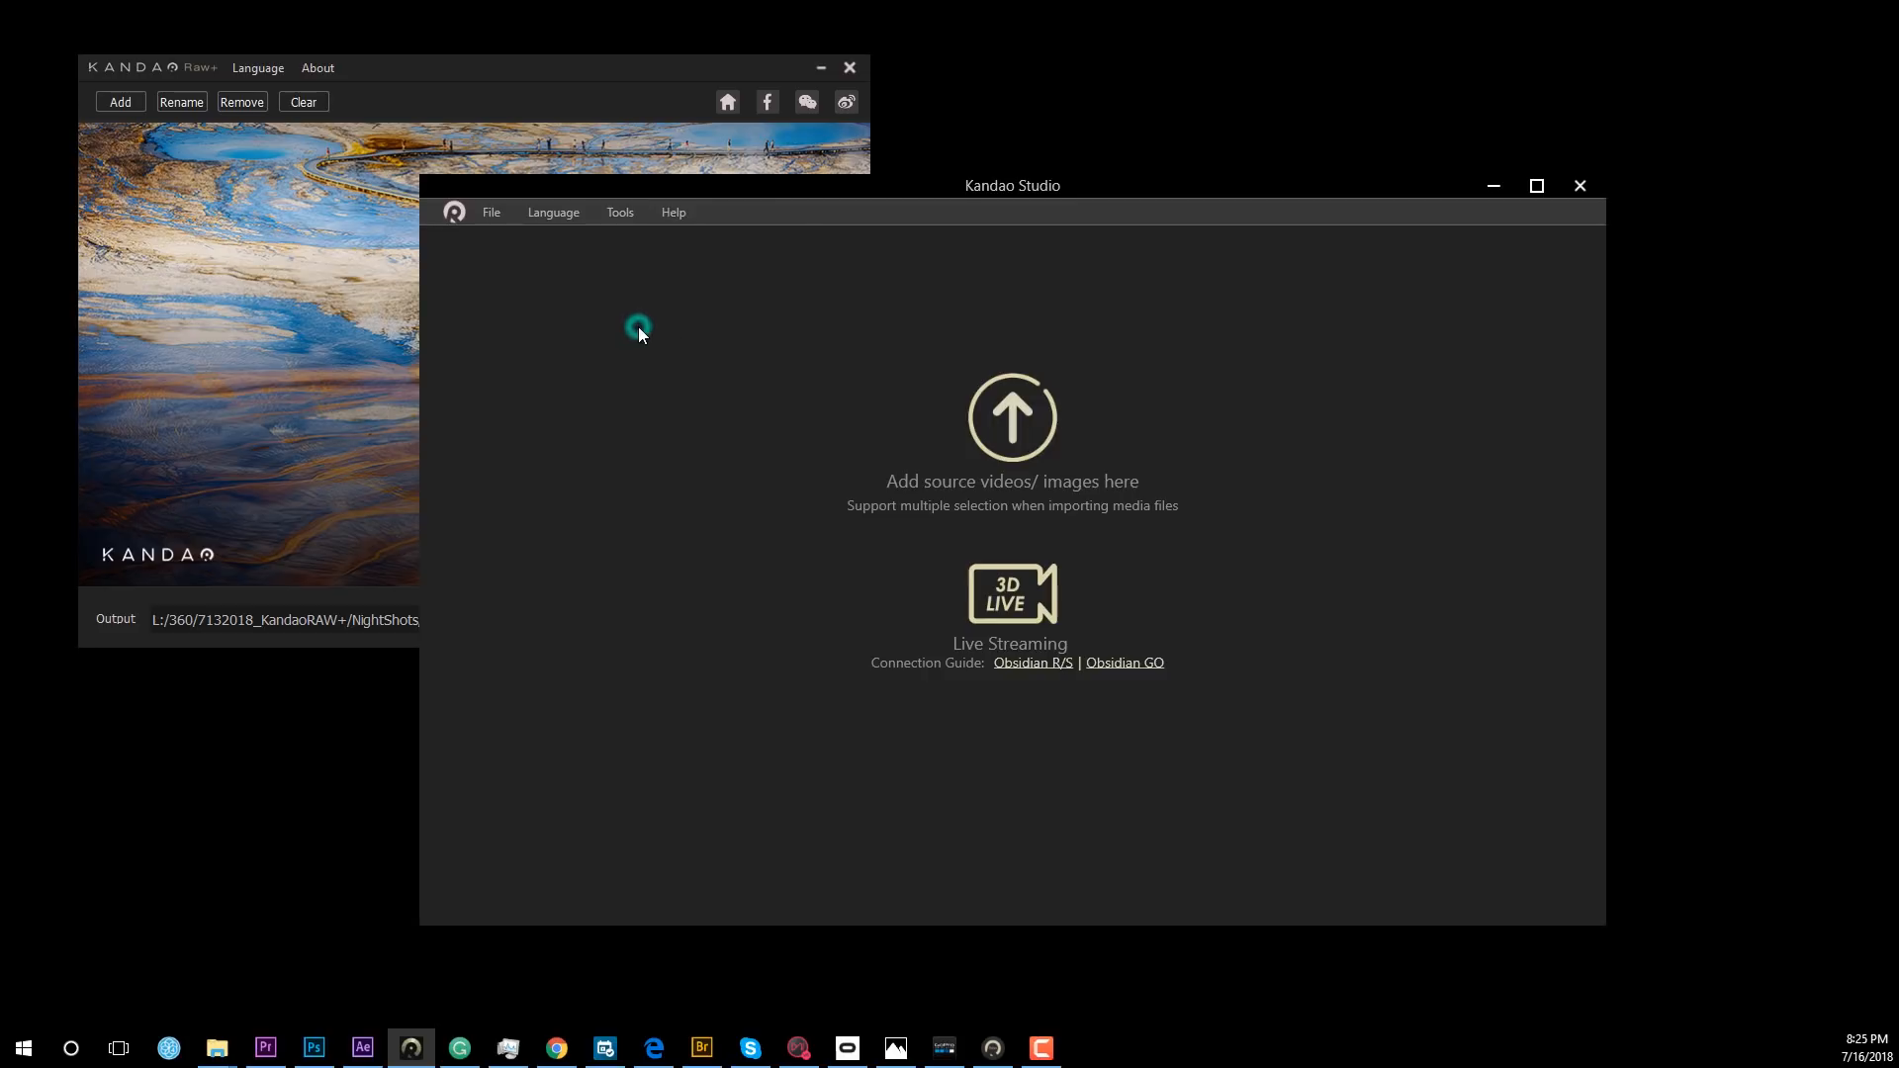
drag(489, 313, 634, 364)
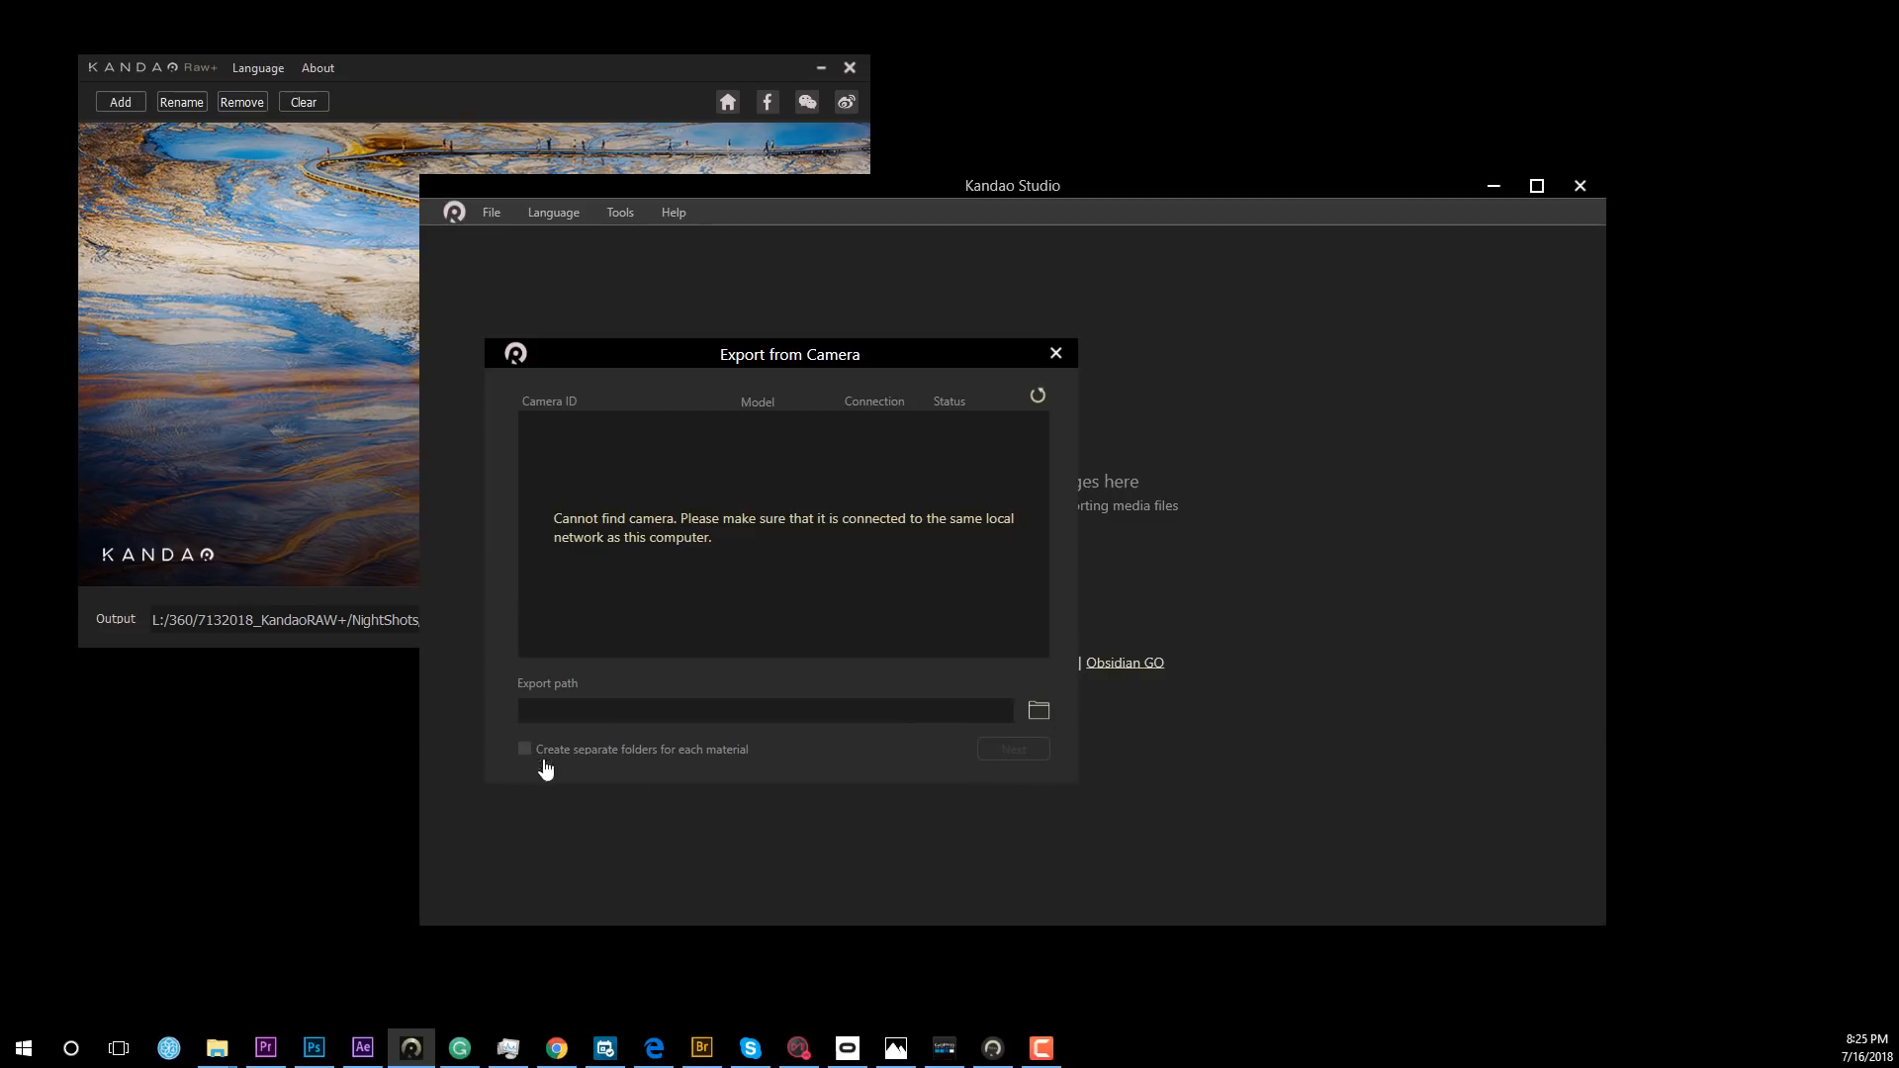
click(1056, 353)
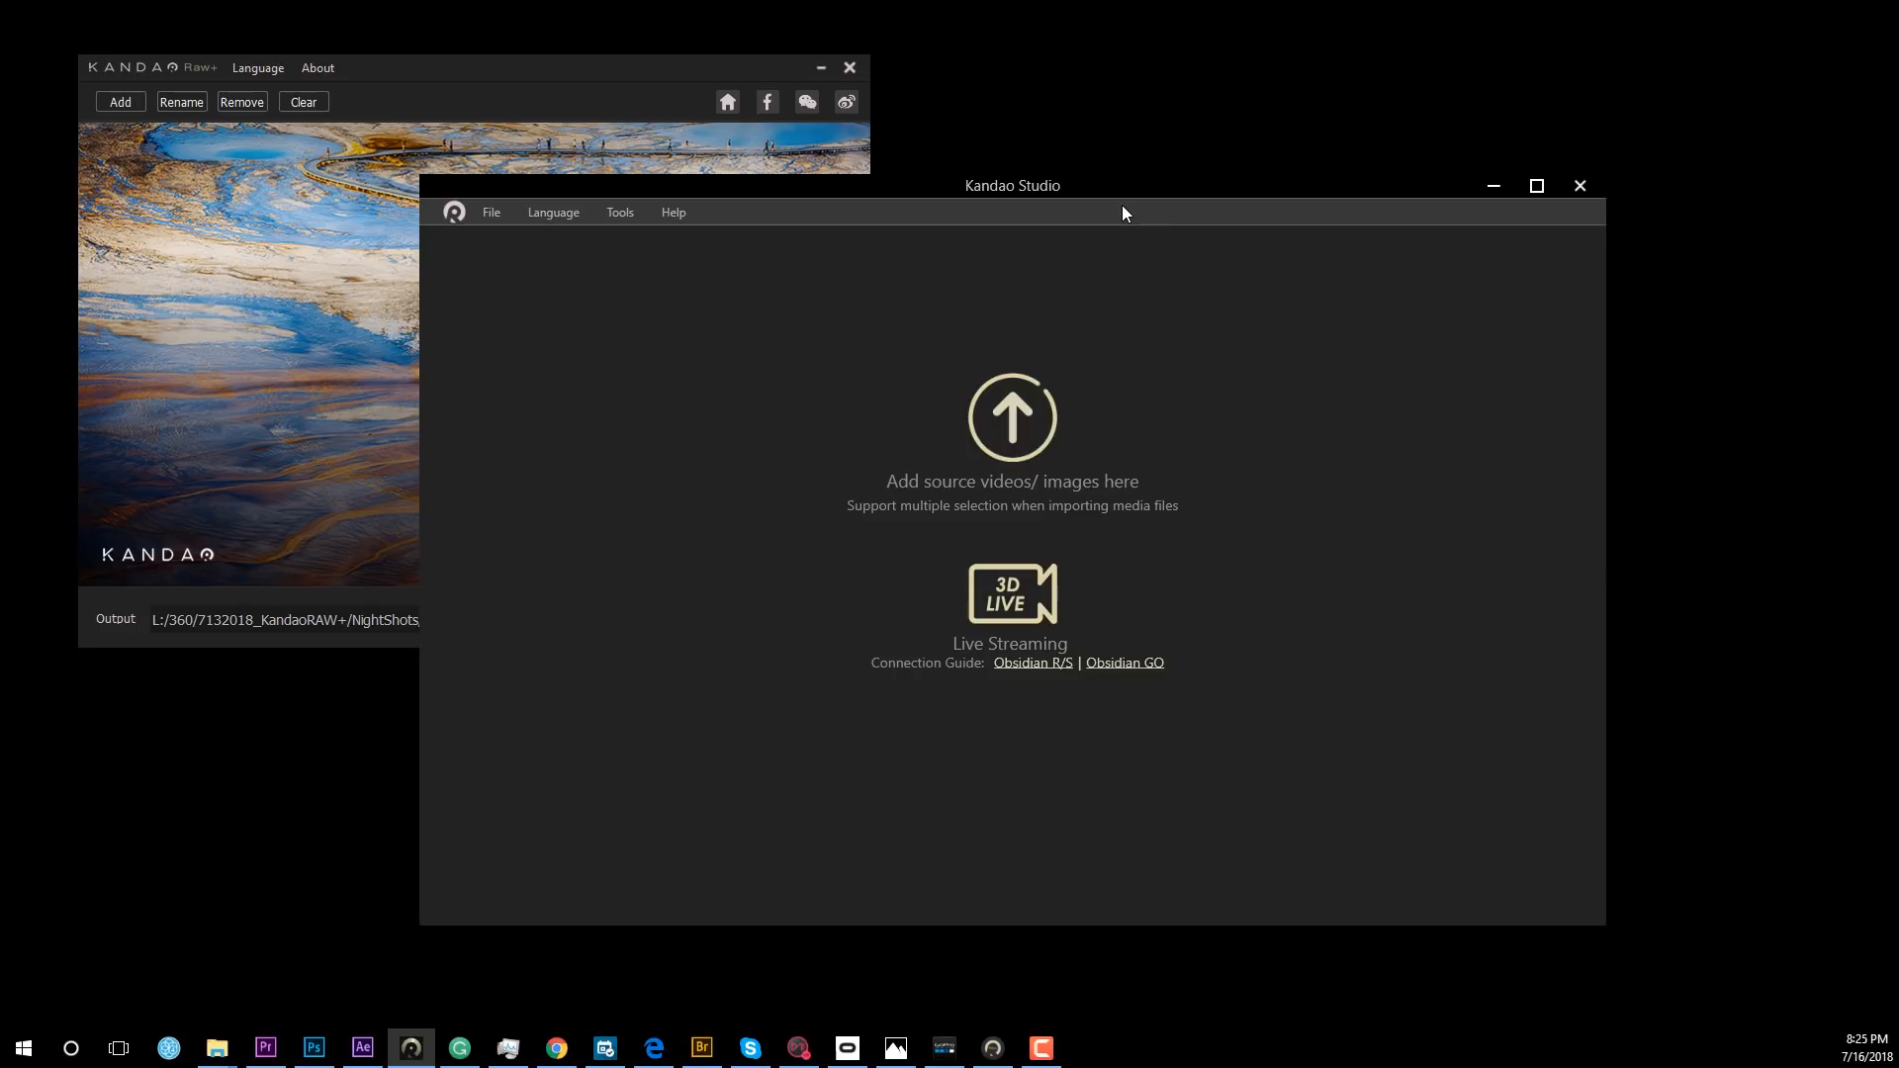
Import the source images of the 0007_20180714_214519 shot by opening 0007_20180714_214519_01.JPG.
click(1009, 425)
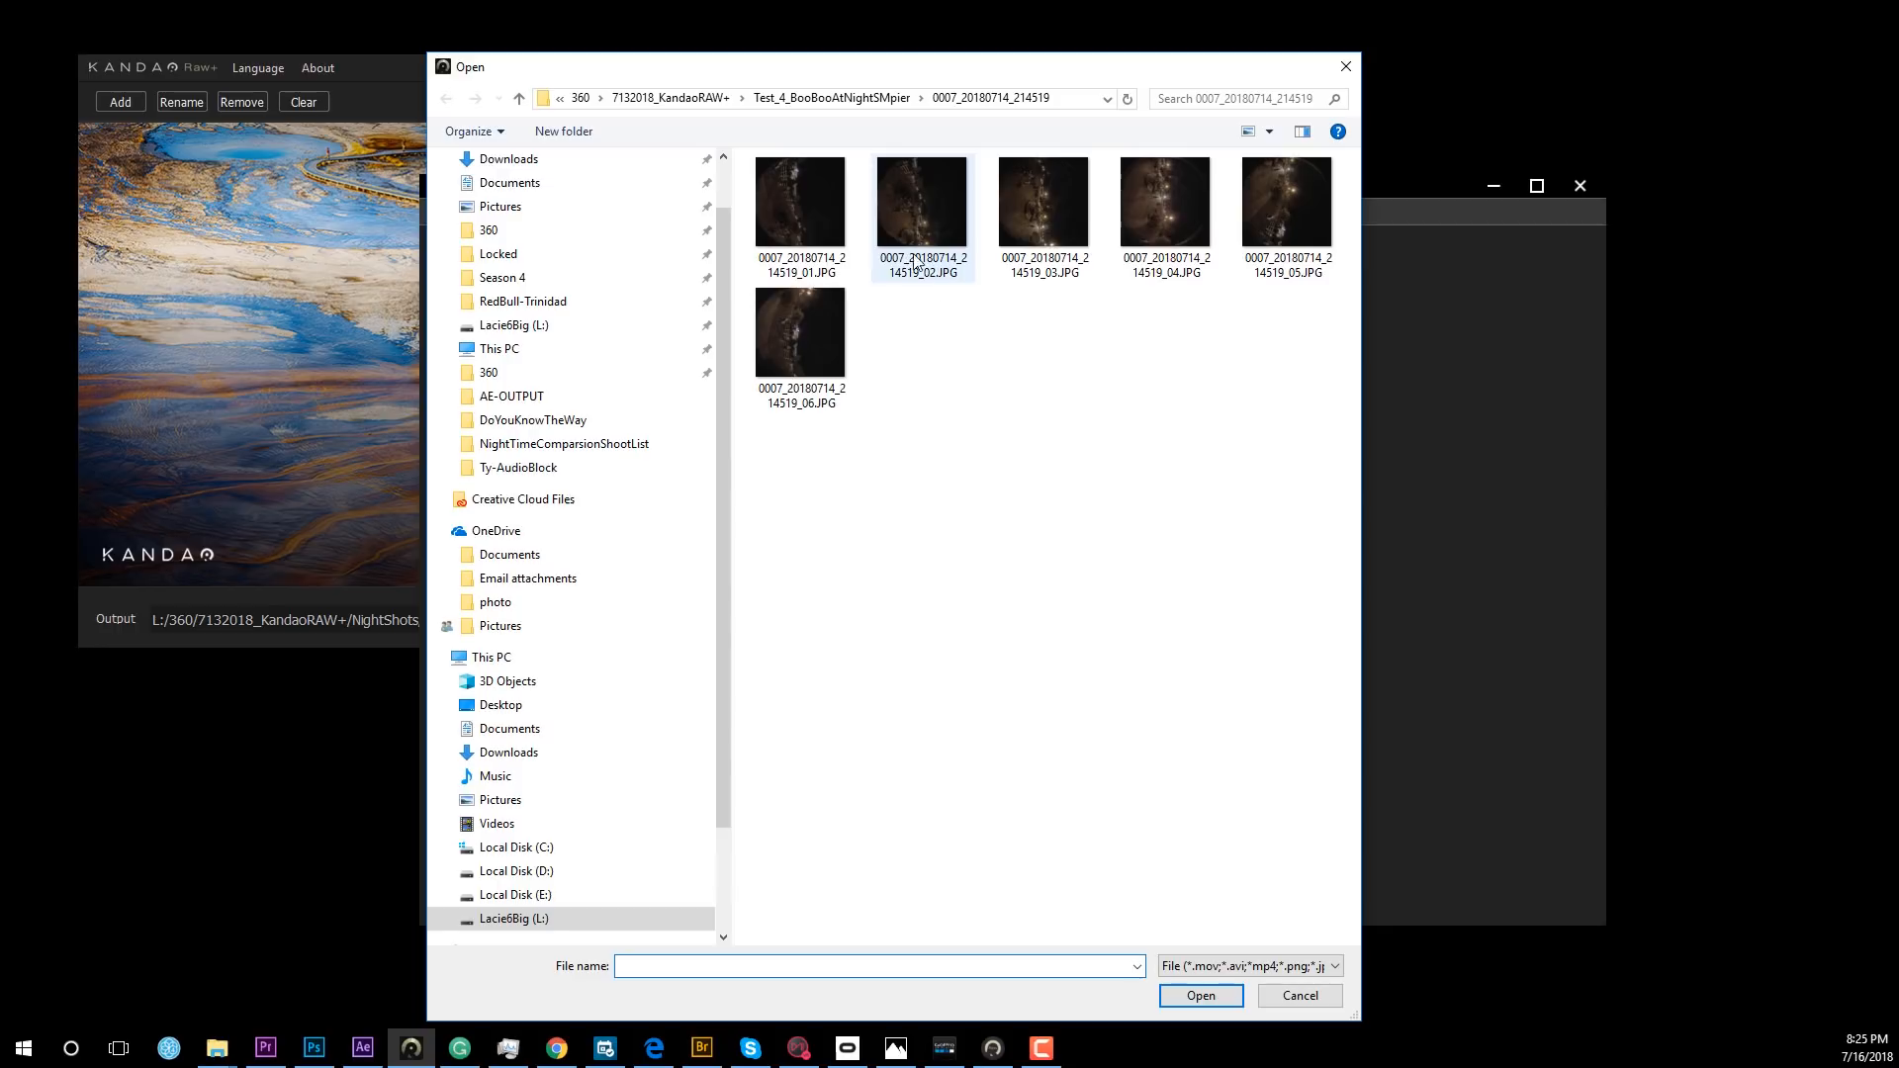
click(805, 216)
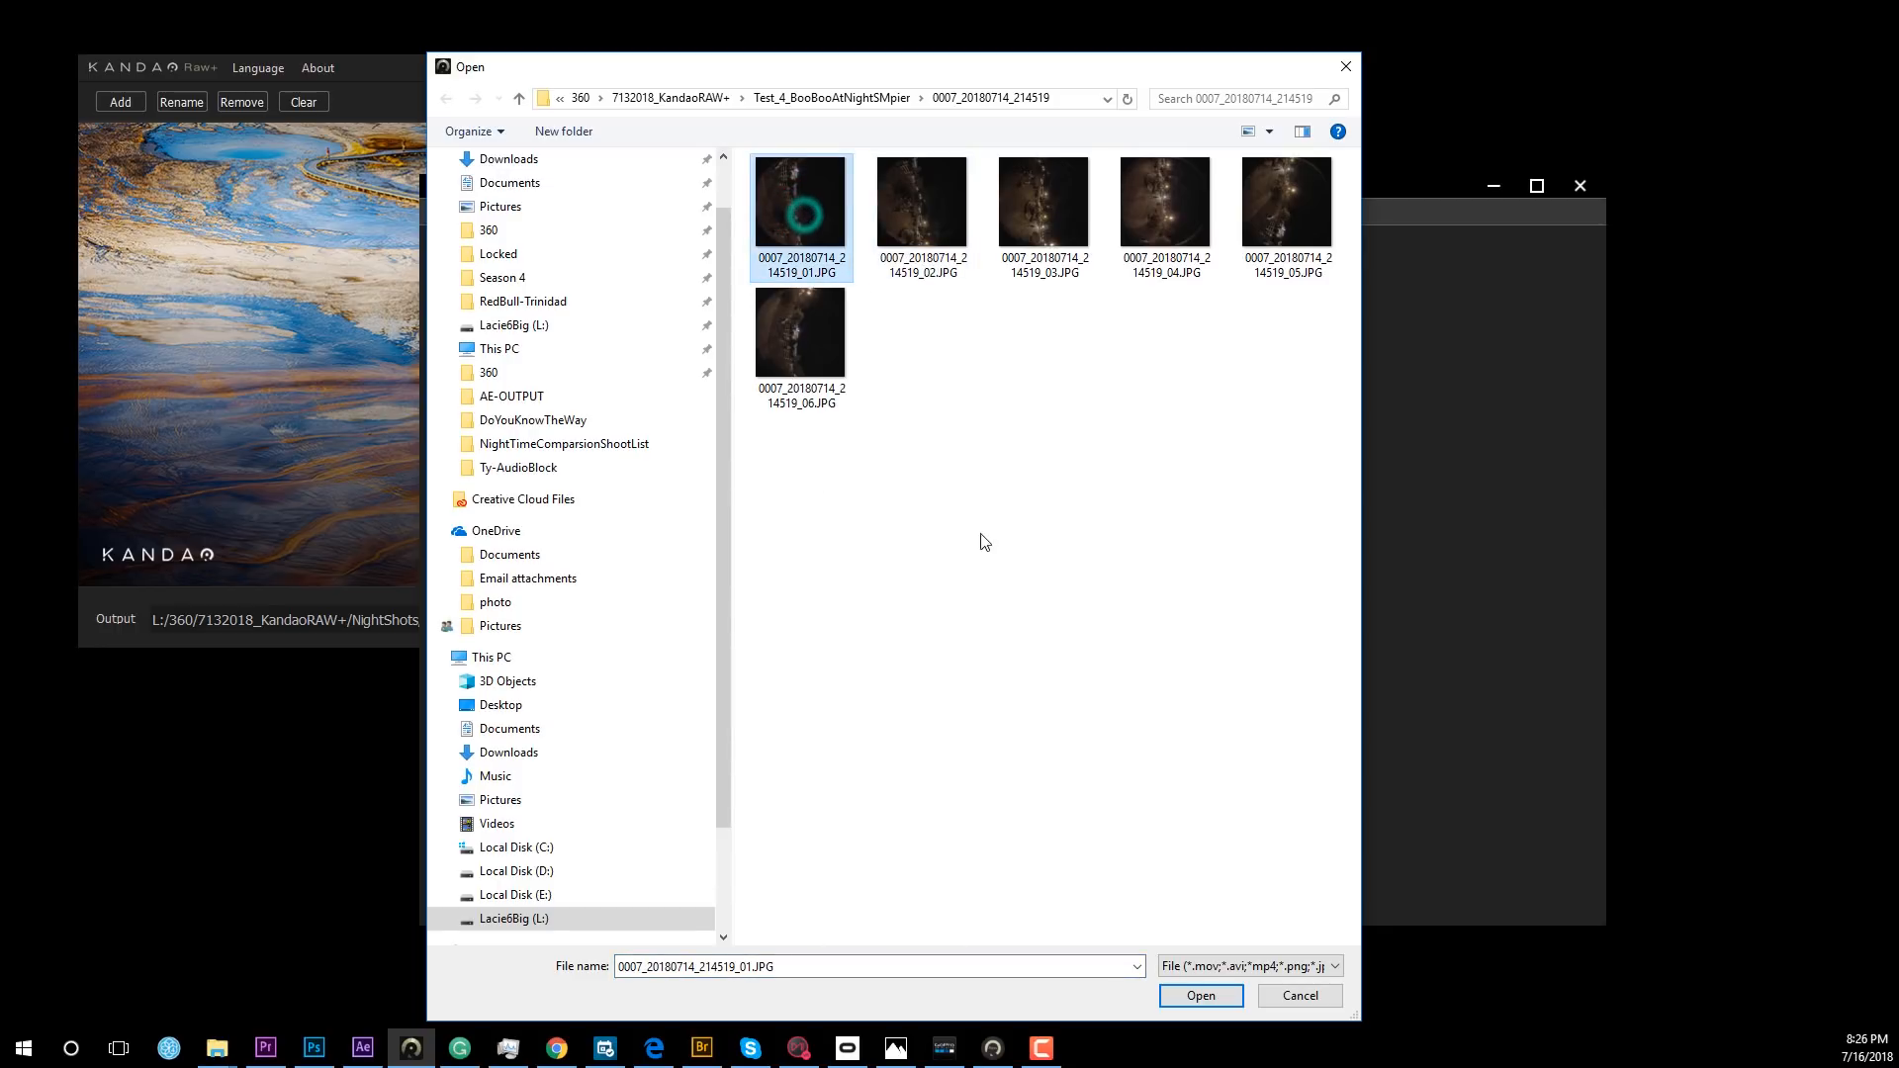
click(1199, 997)
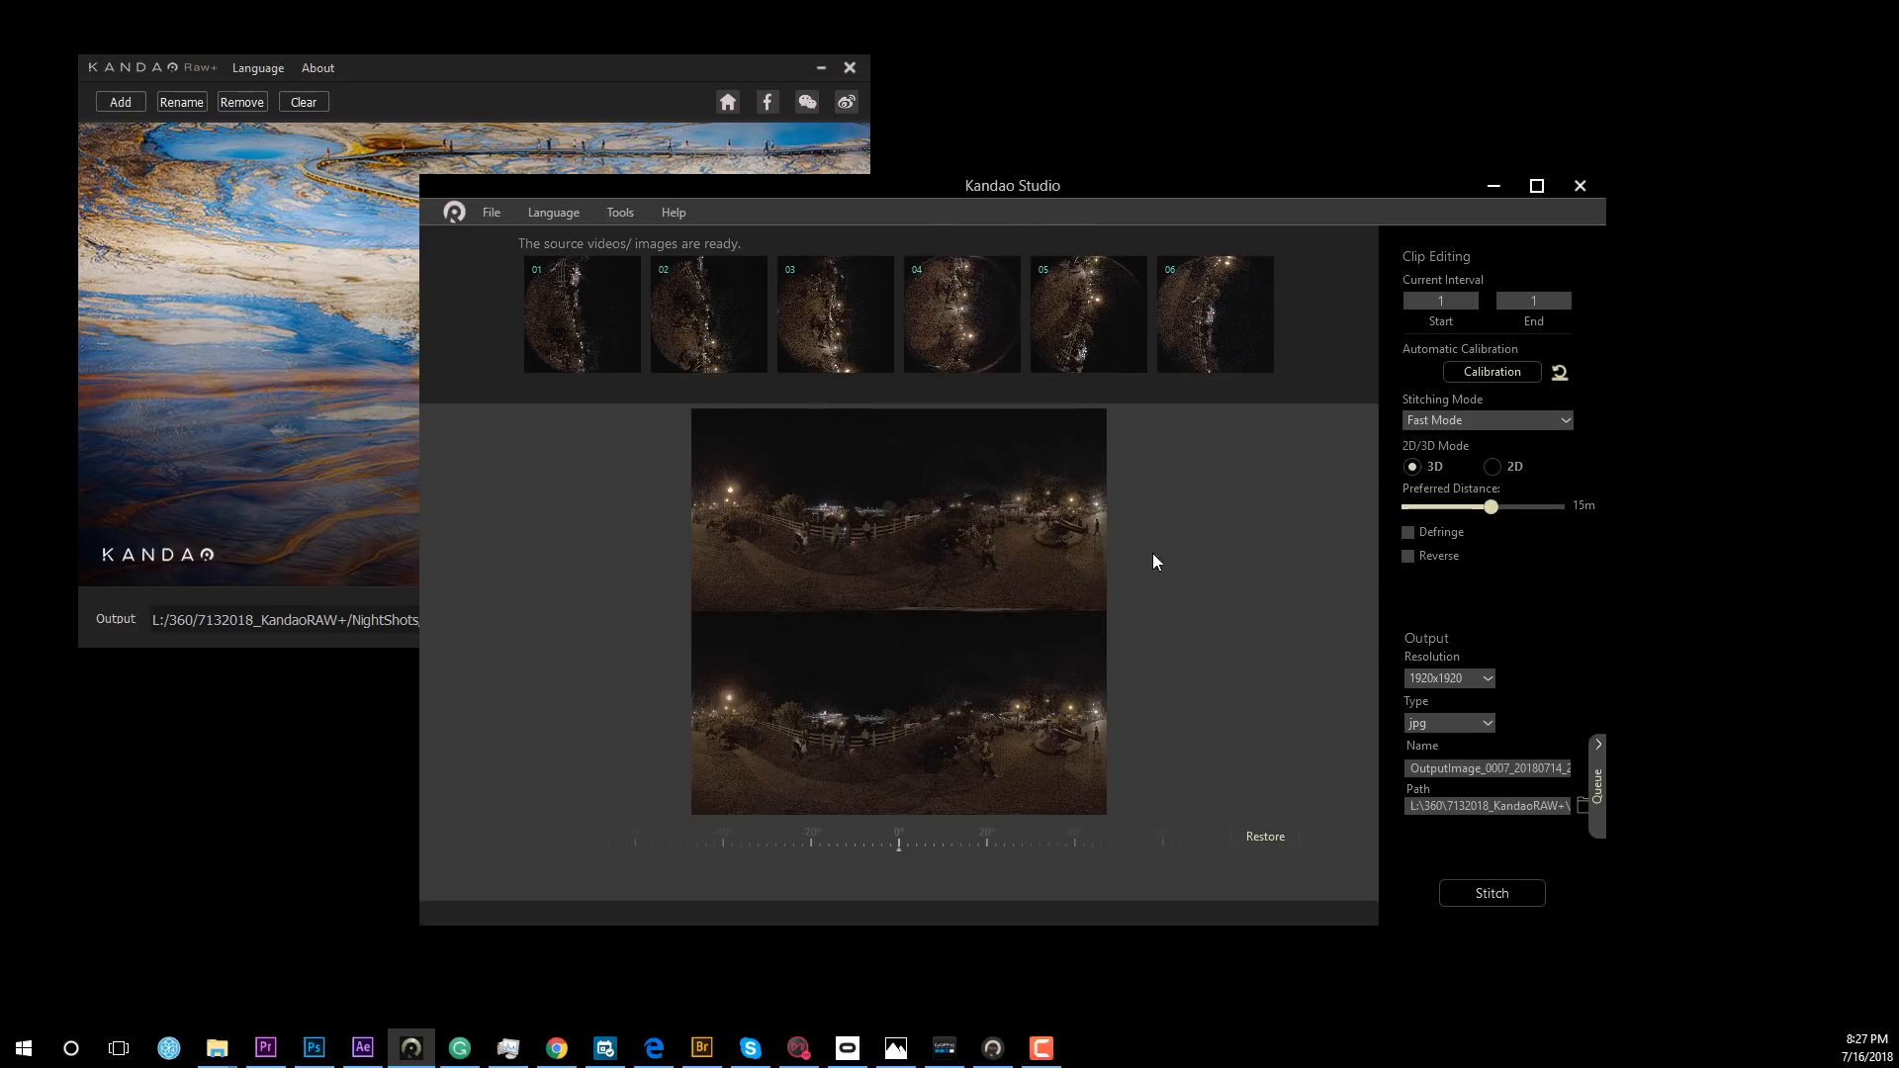
View the Save Project As dialog for the stitching project and dismiss it without saving.
click(491, 212)
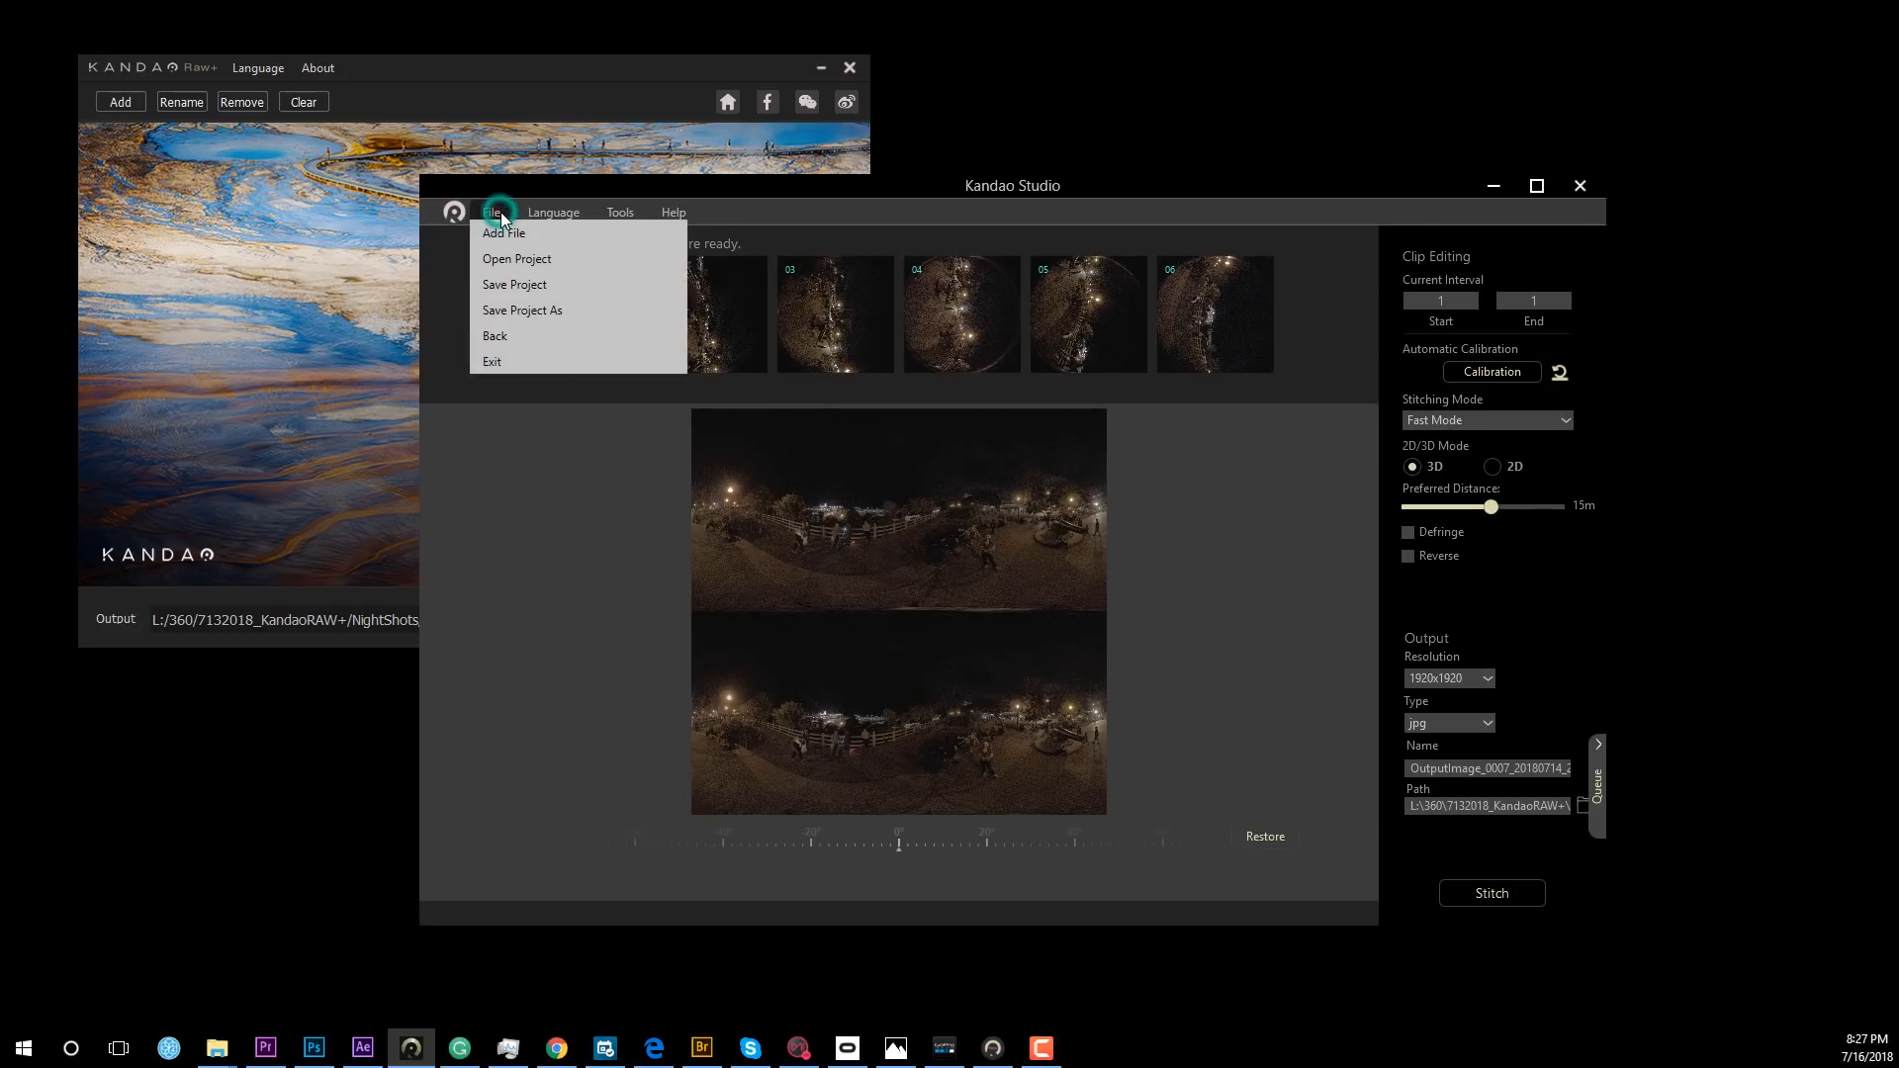
click(515, 311)
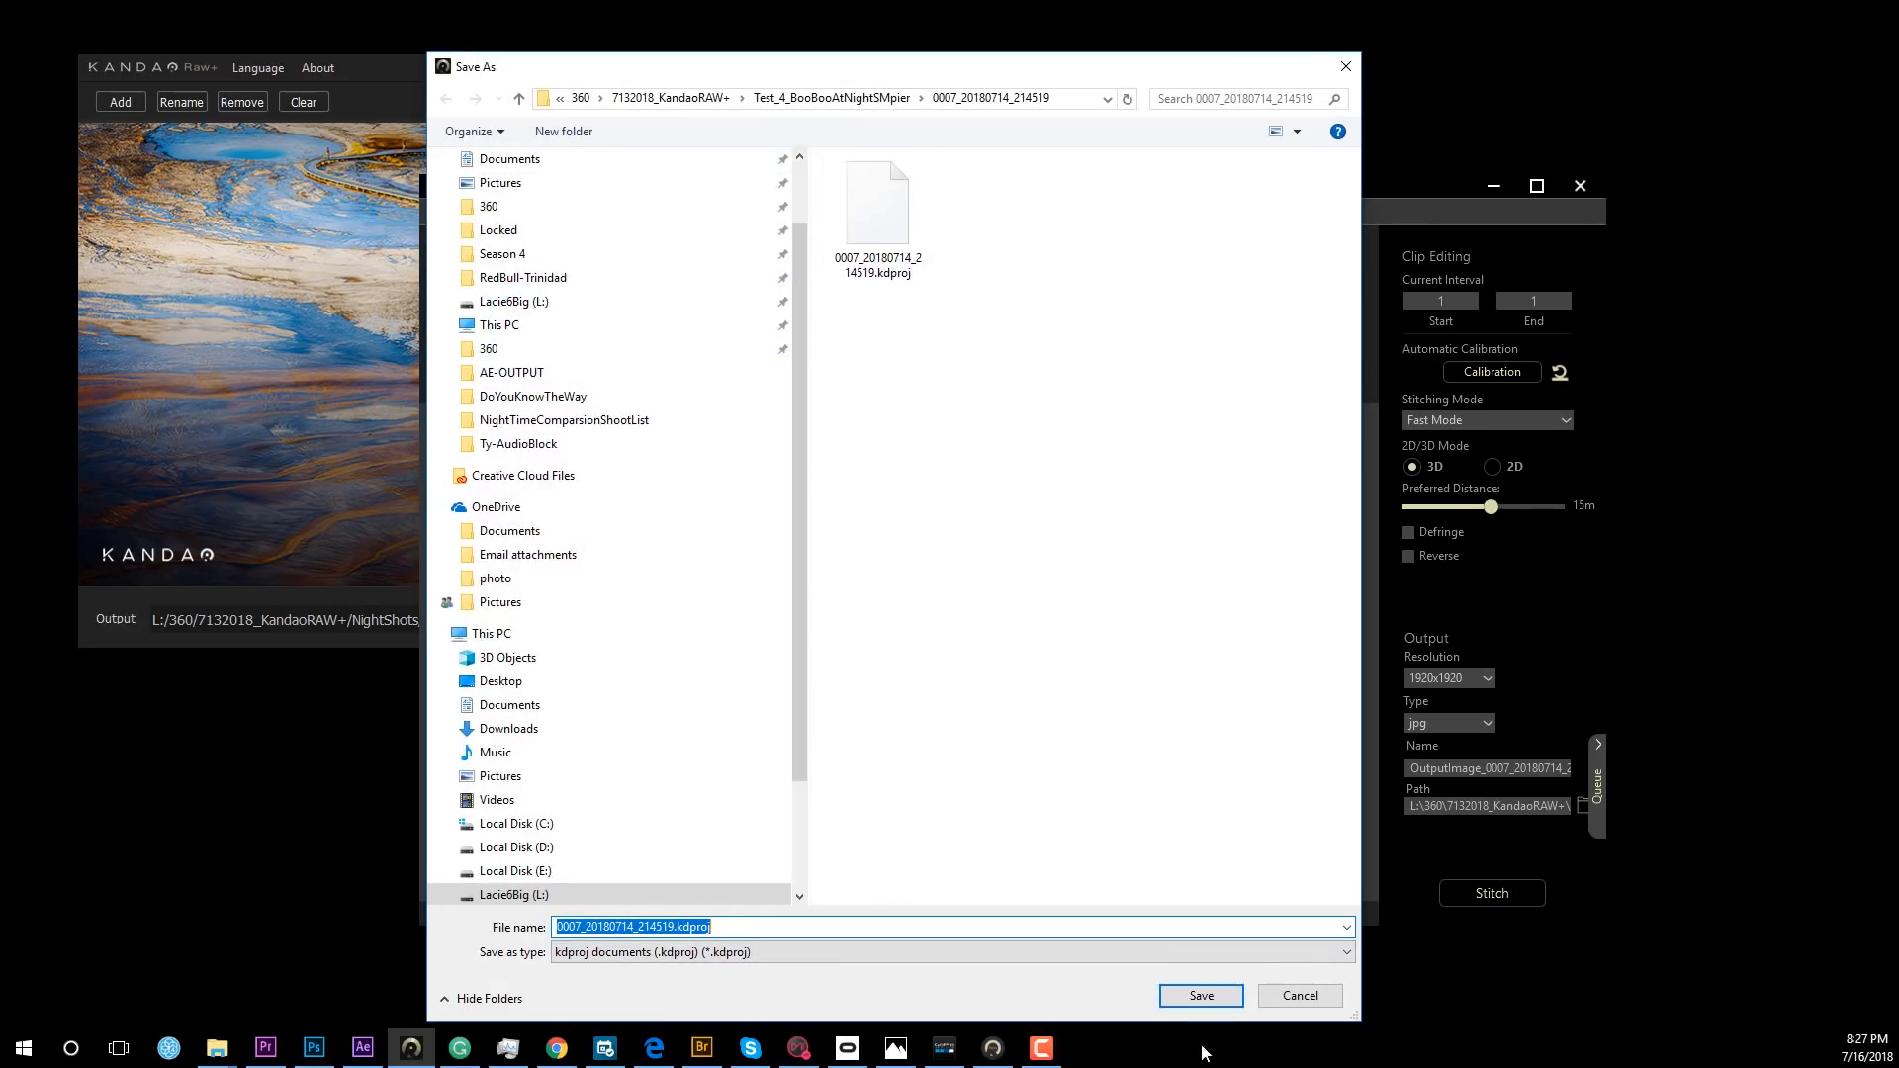
click(1312, 999)
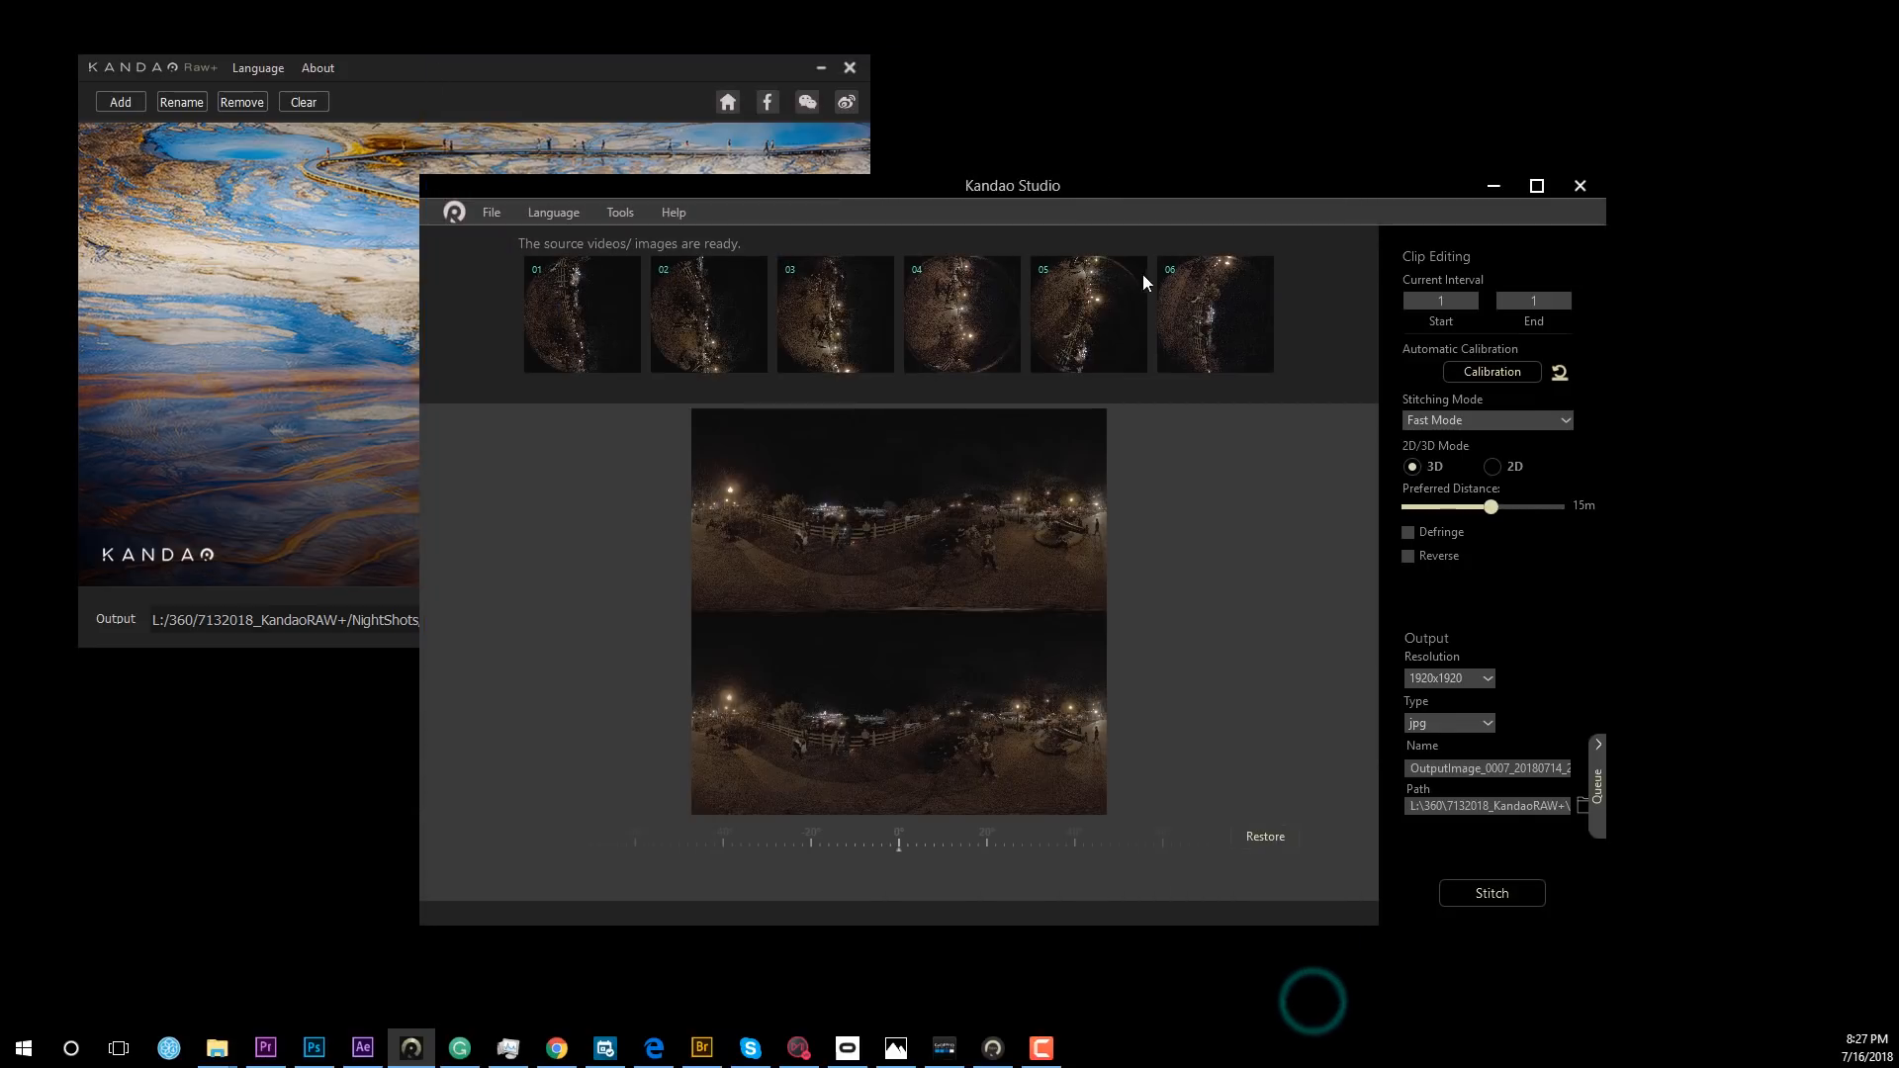
Close Kandao Studio and select all DNG images in the 0004_20180714_214344 folder in File Explorer.
click(1580, 186)
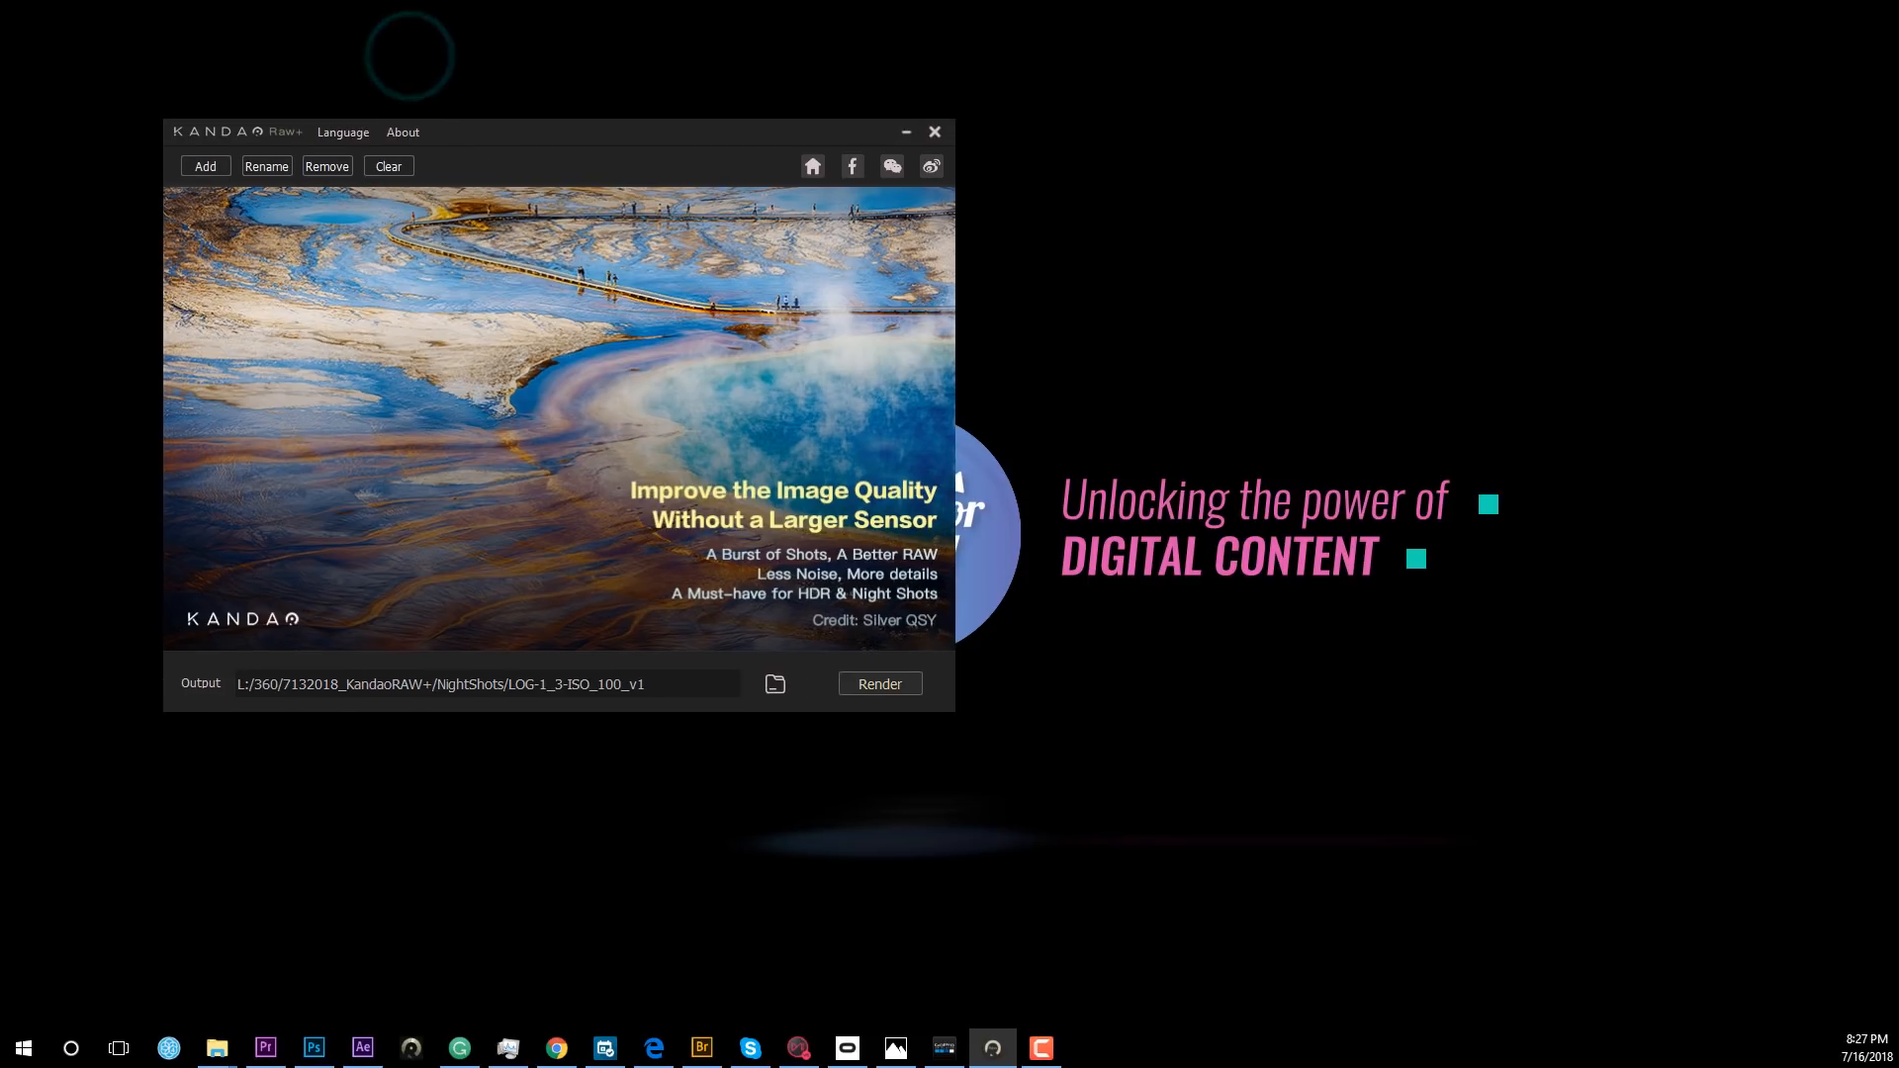
mouse_move(222, 1057)
click(308, 965)
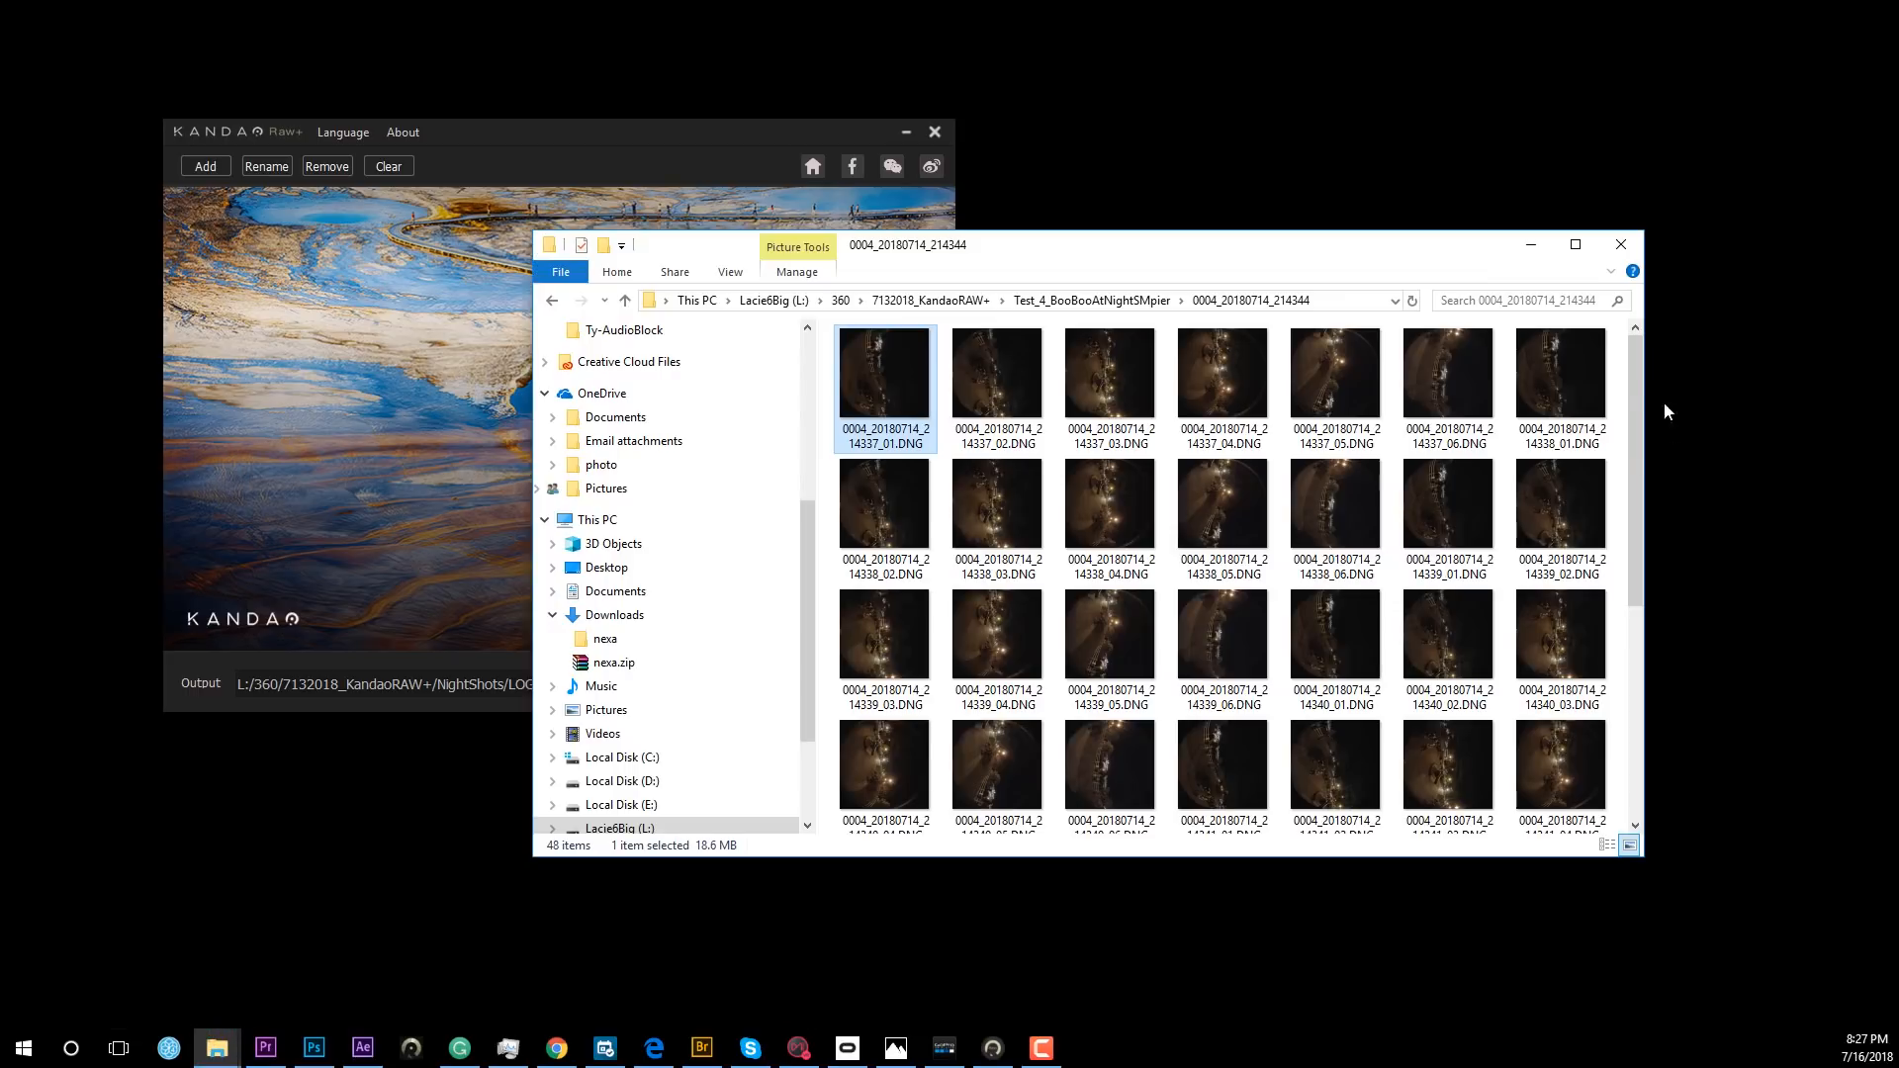
mouse_move(1638, 396)
mouse_down()
mouse_move(1644, 615)
mouse_move(1645, 416)
mouse_up()
click(887, 378)
key(ctrl+a)
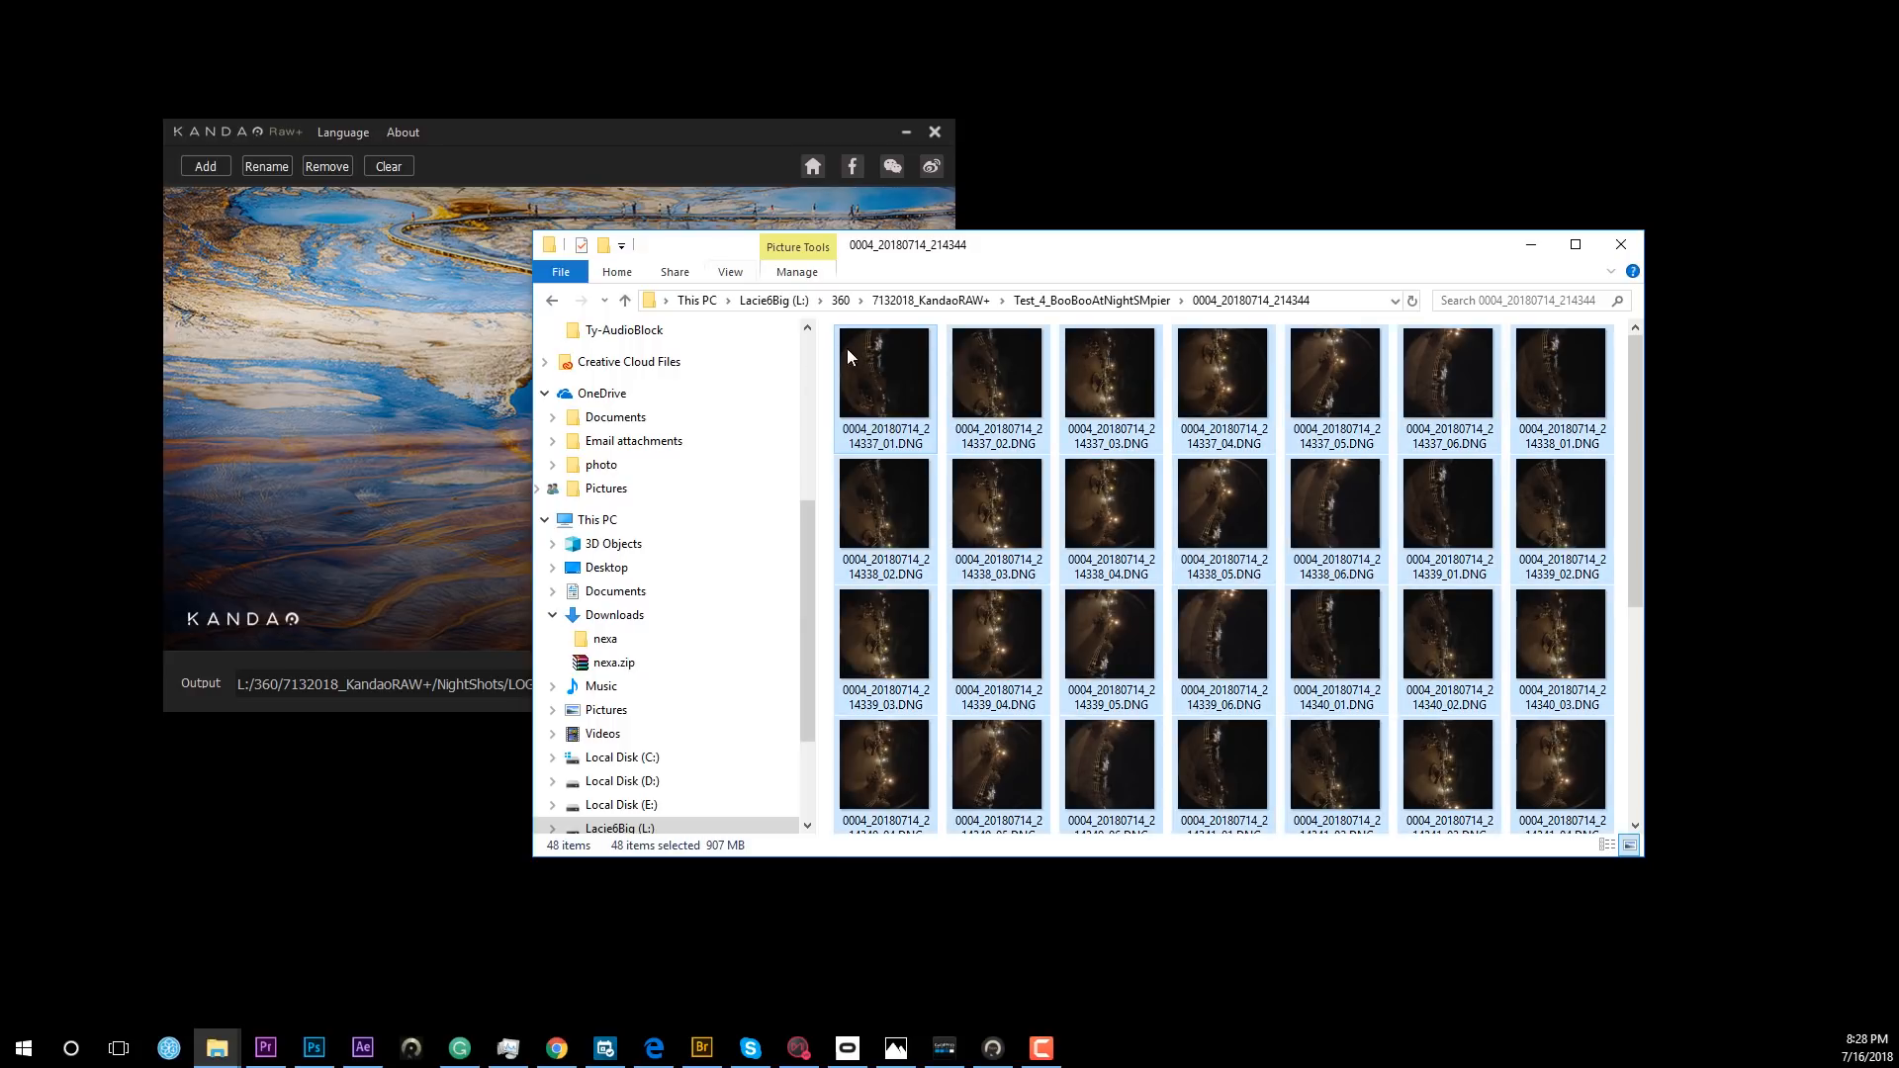
Add the selected DNG images to Kandao Raw+, accepting auto import of files from the same shot.
drag(949, 250, 1415, 303)
drag(1351, 457, 517, 399)
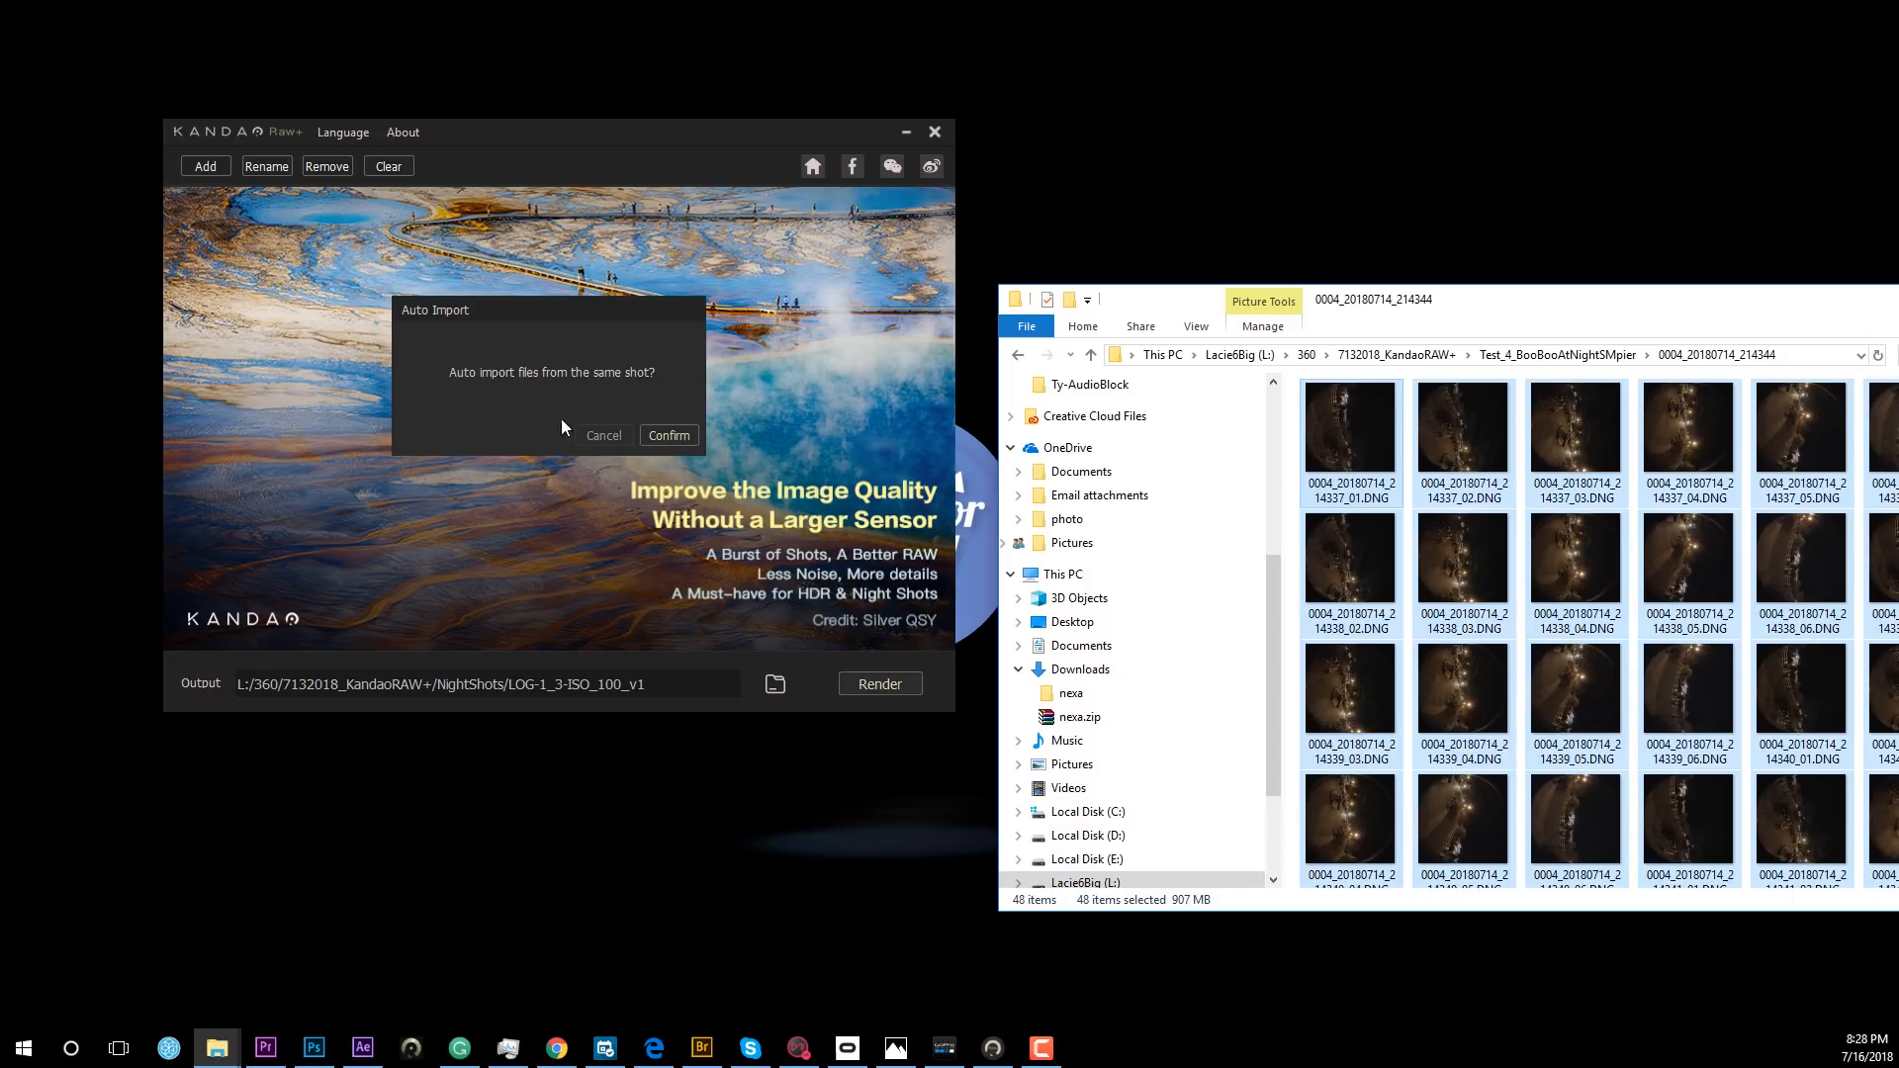
click(669, 436)
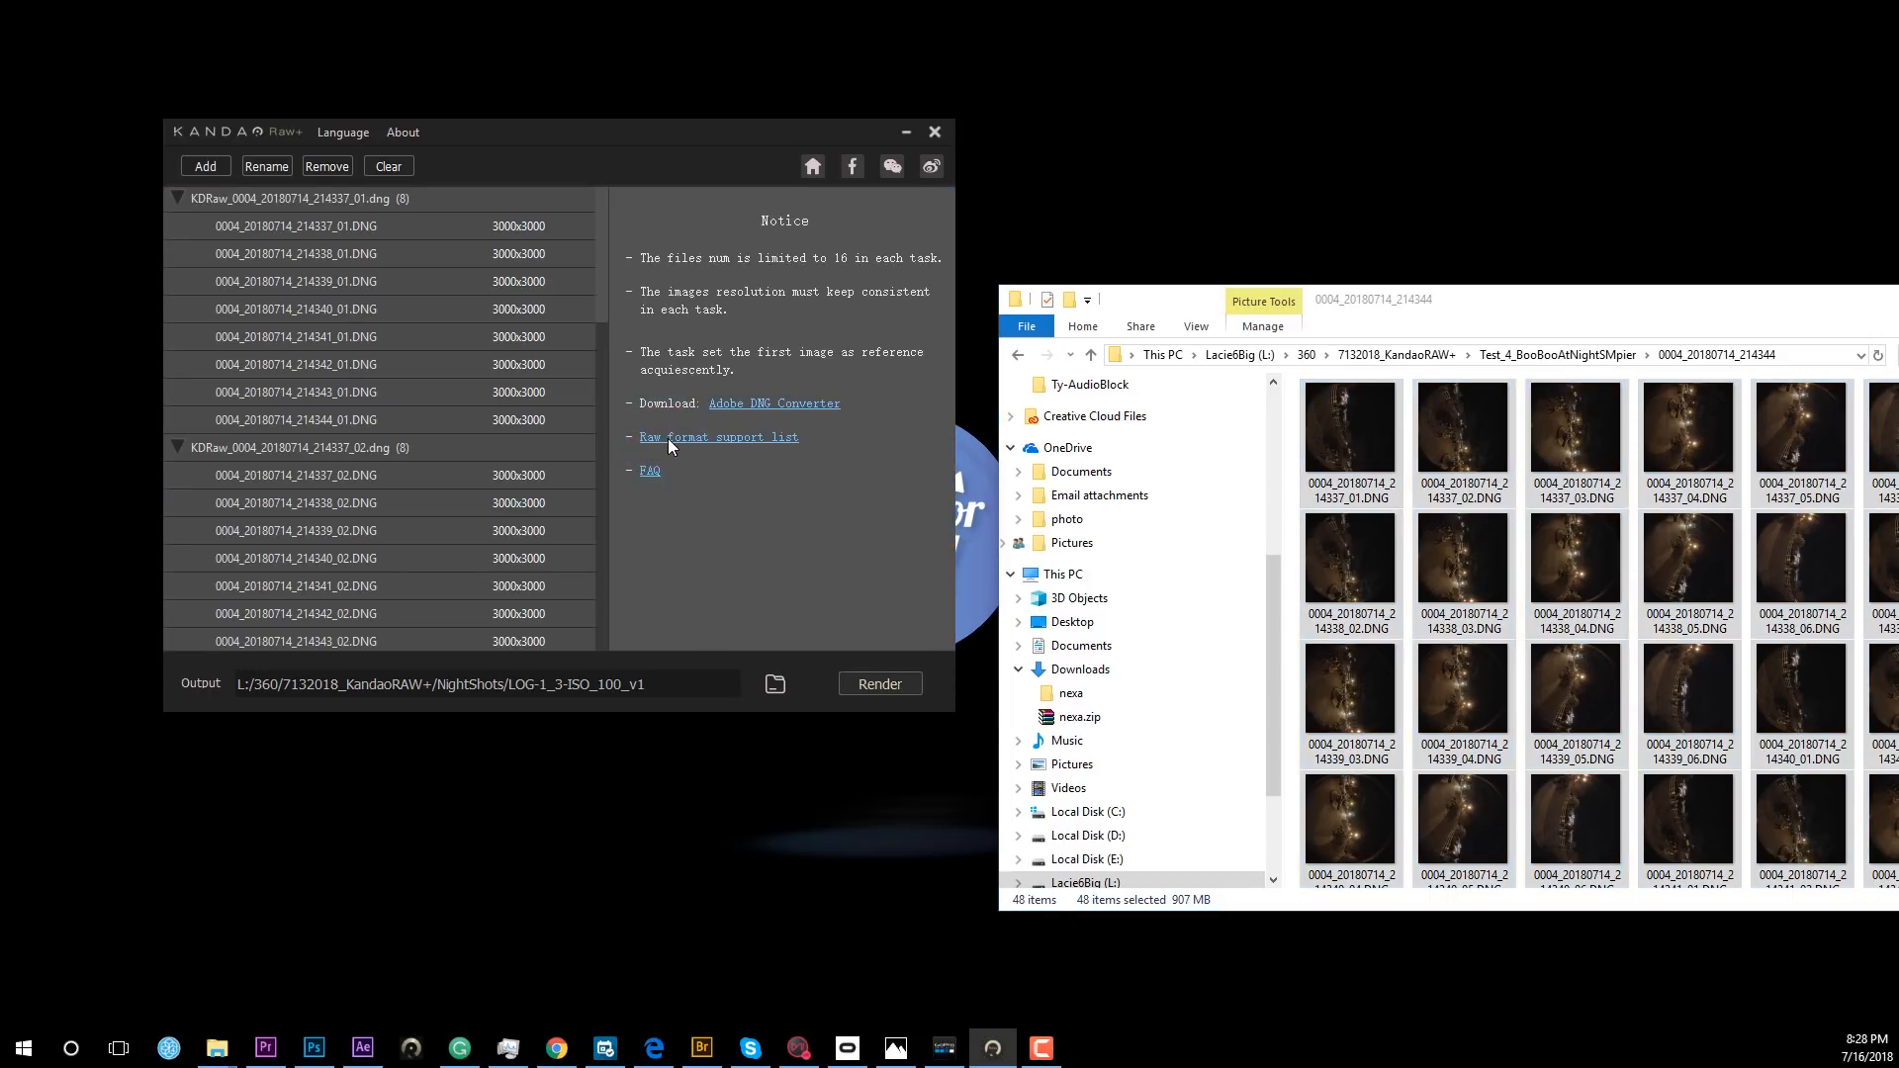
Collapse all six KDRaw_0004_20180714_214337 task groups in the file list.
click(179, 198)
click(178, 227)
click(179, 253)
click(179, 280)
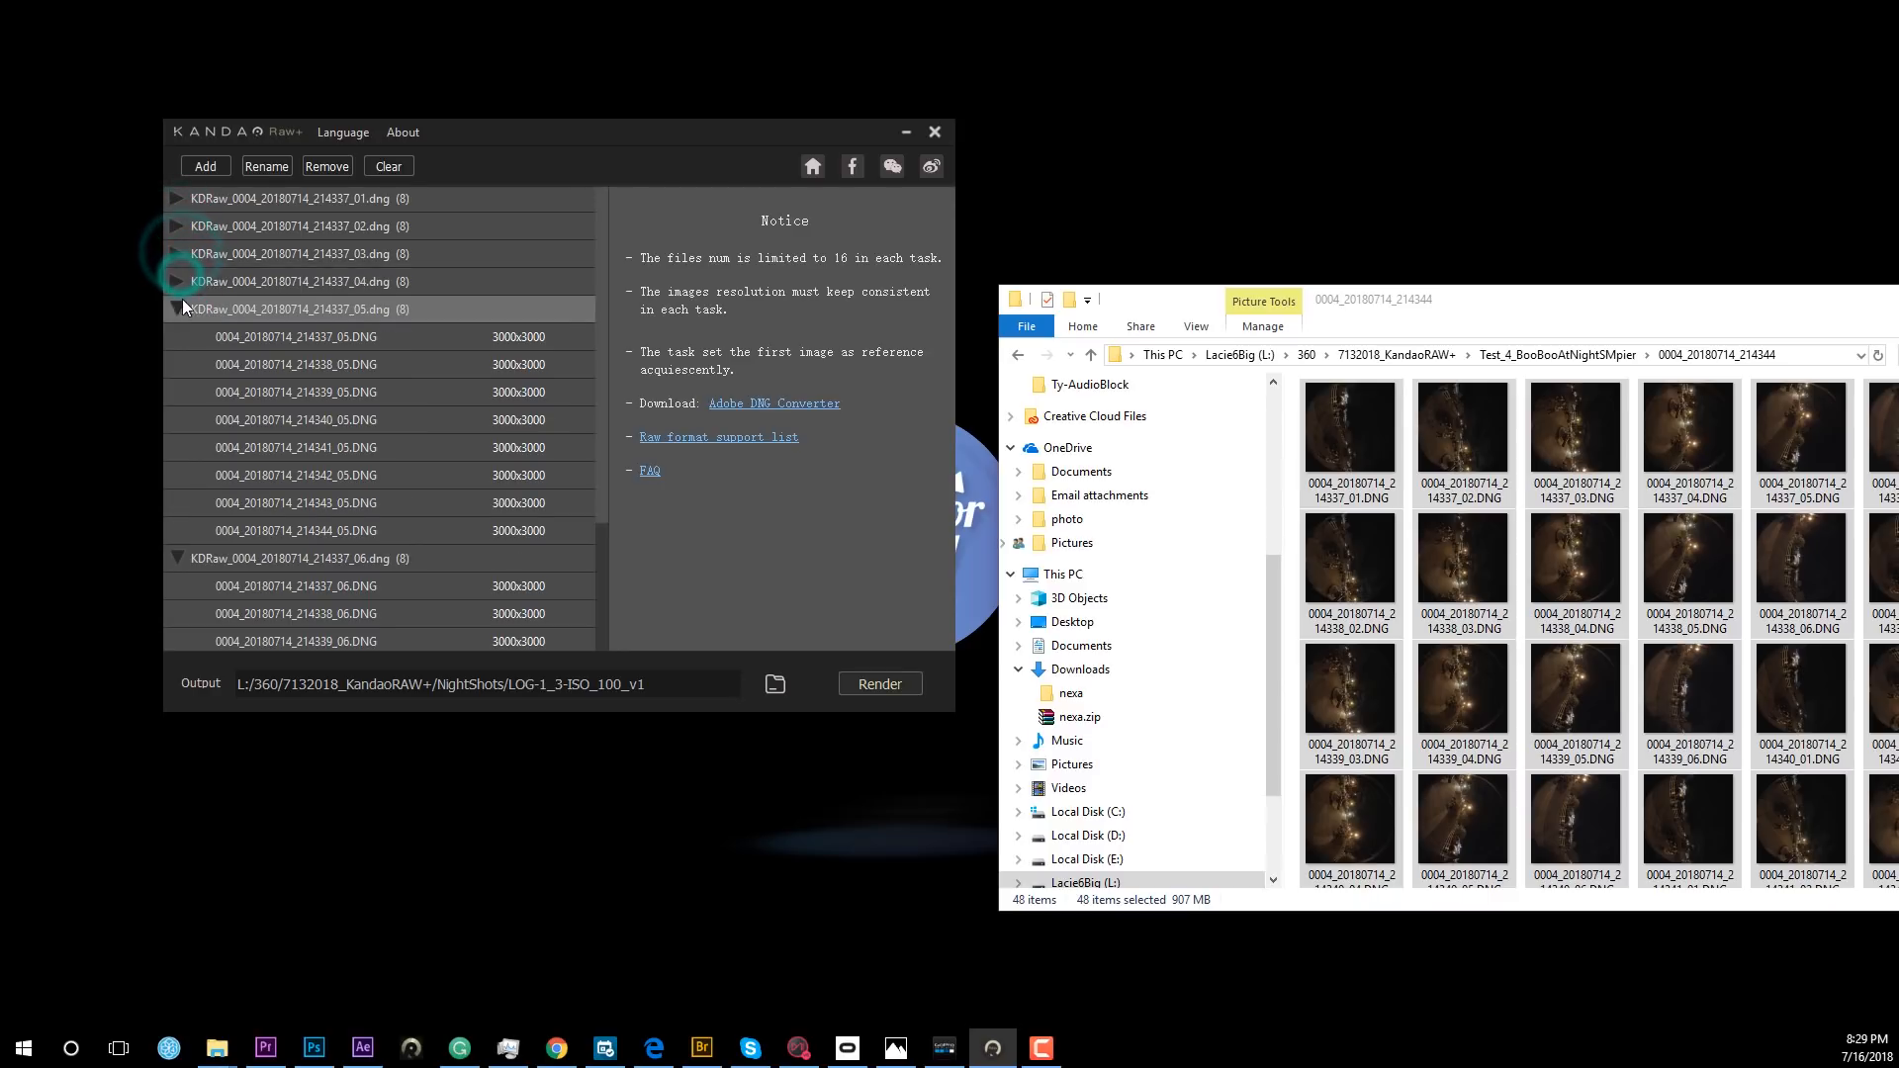
click(179, 309)
click(179, 336)
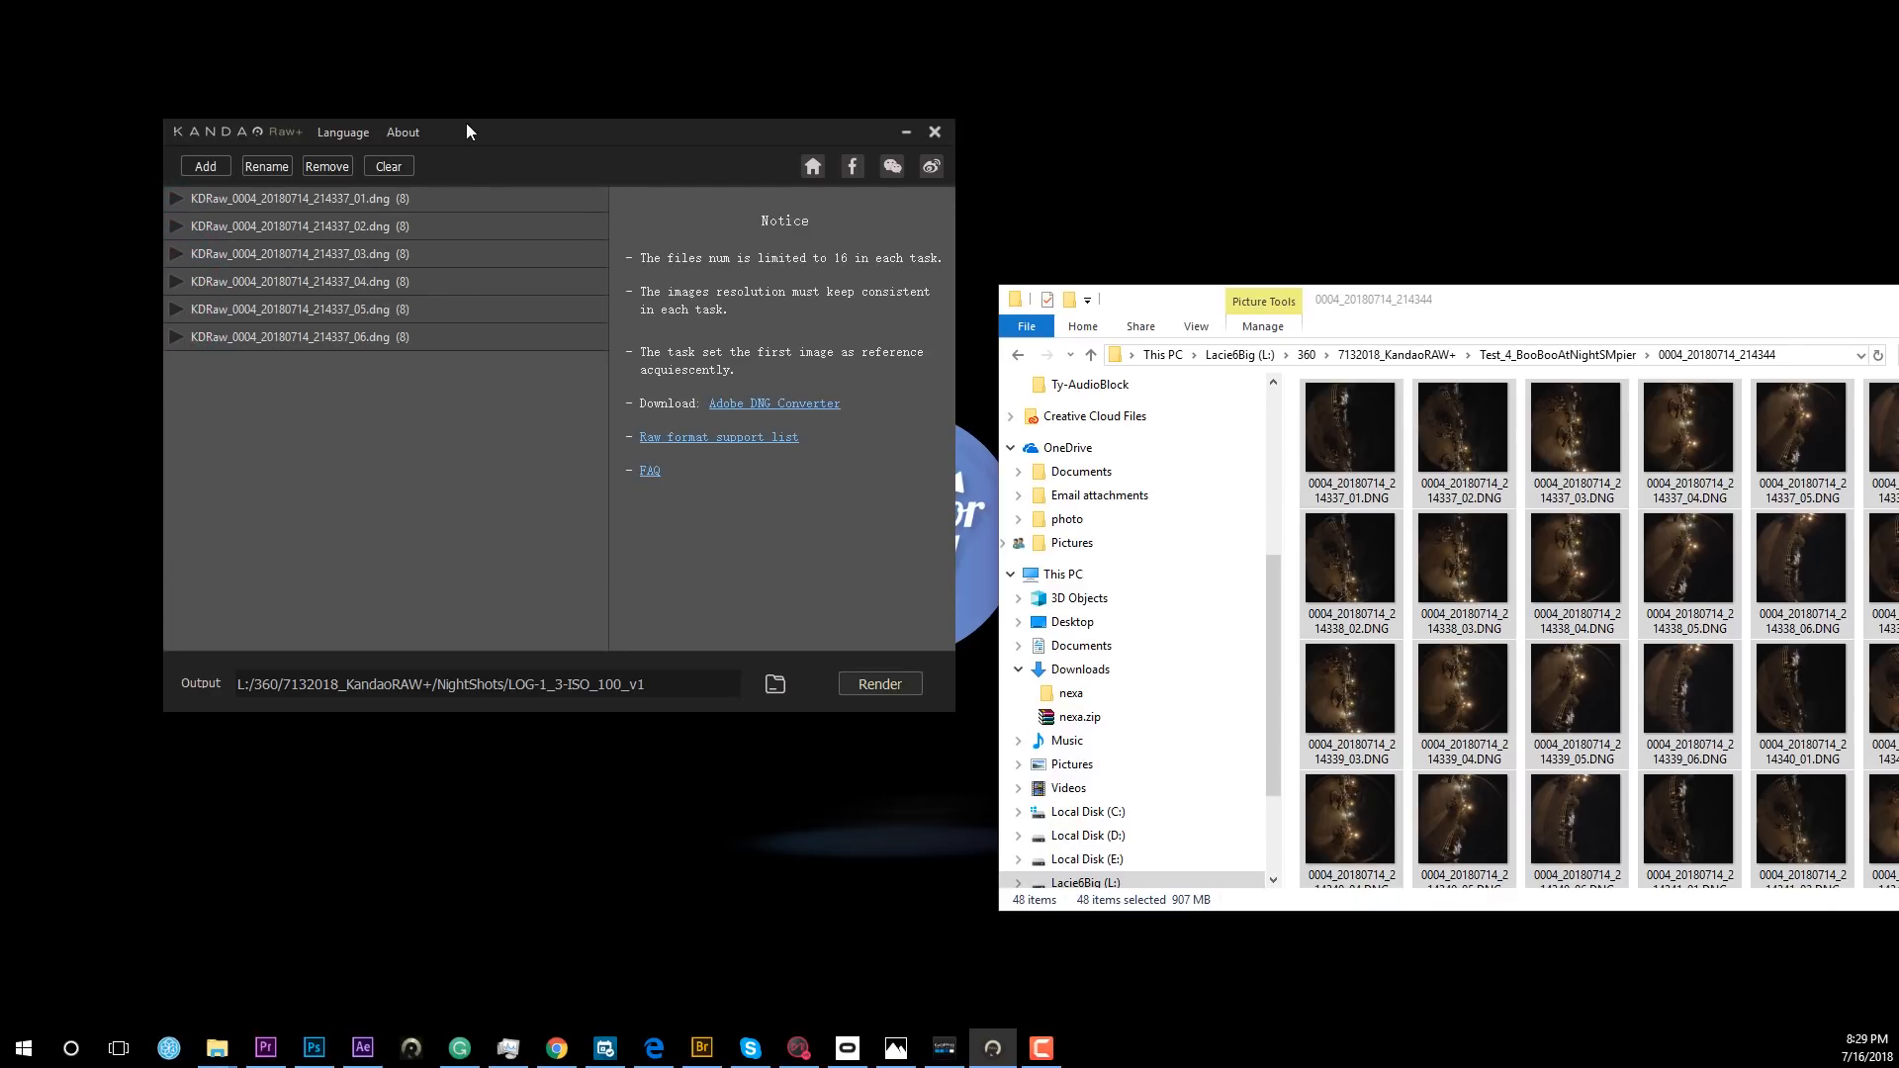
Set the output folder to L:/360/7132018_KandaoRAW+/Tutorial Test and render all the tasks.
click(779, 684)
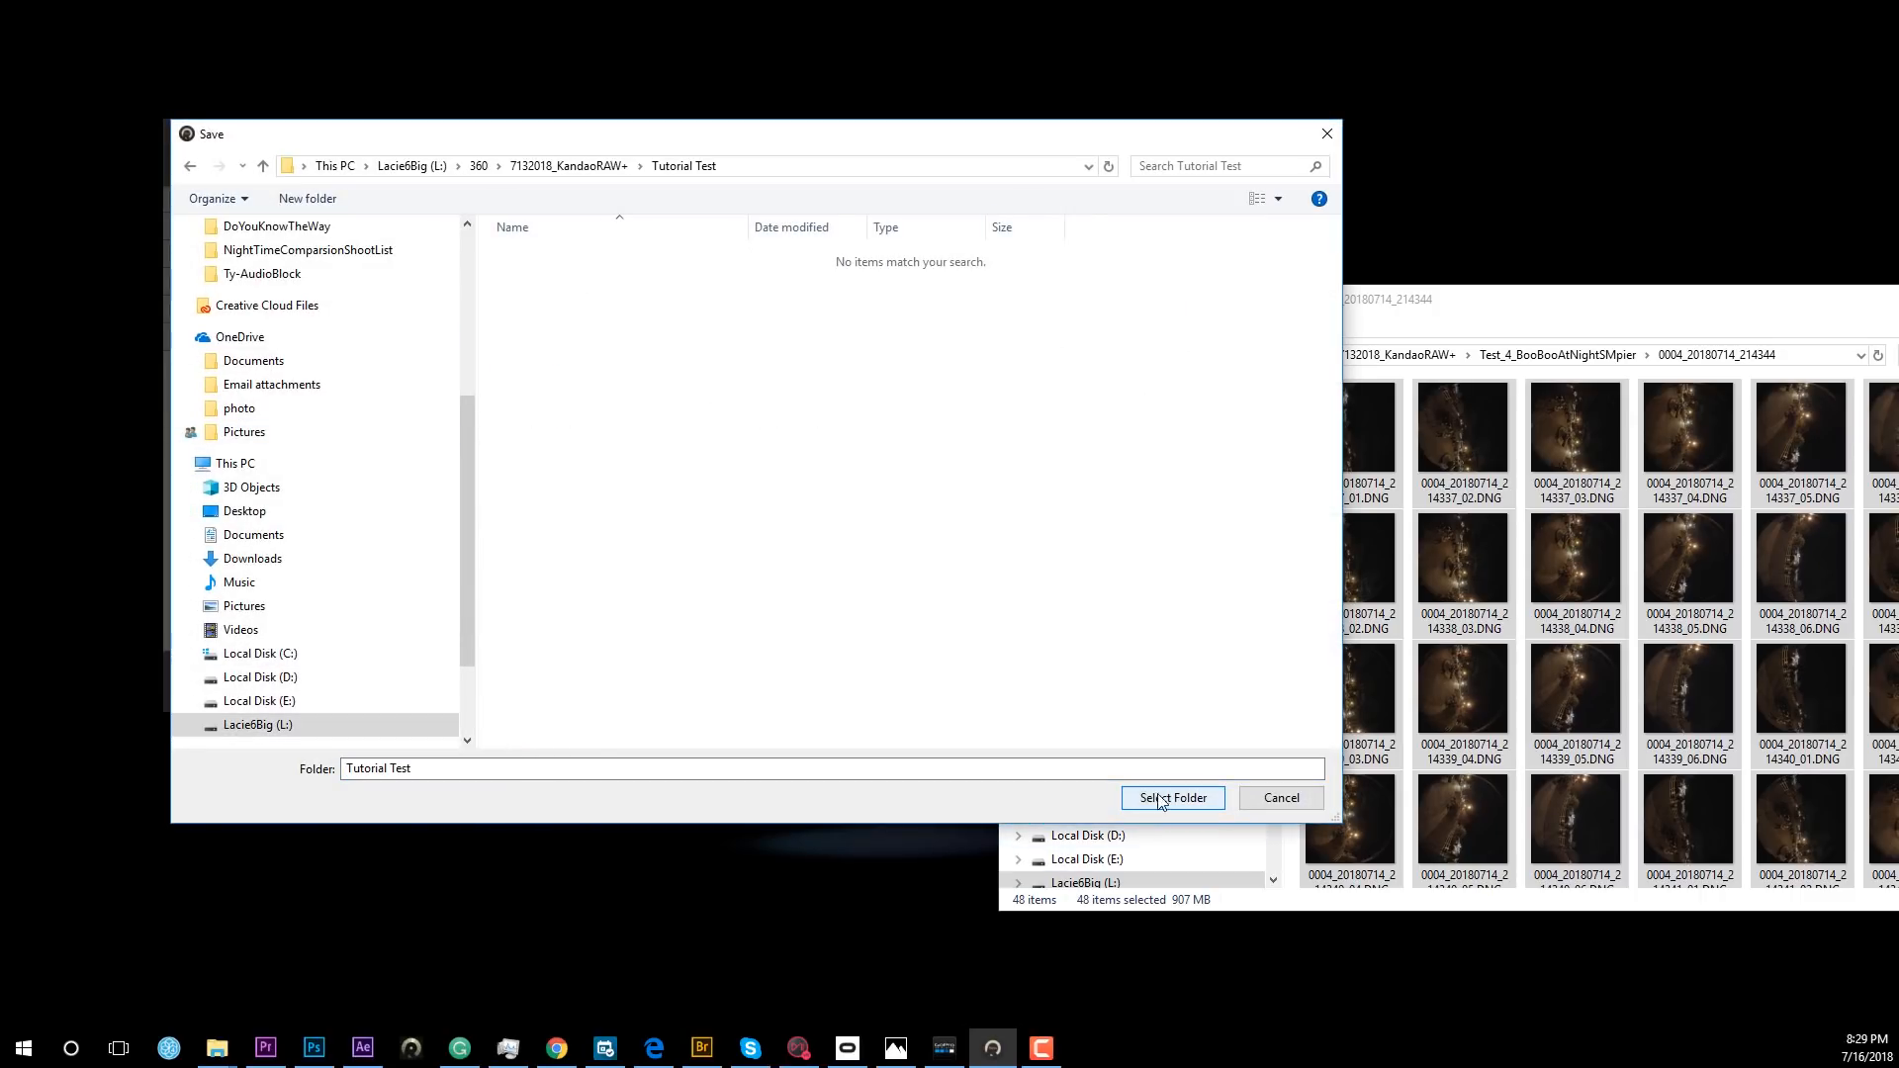
click(1145, 797)
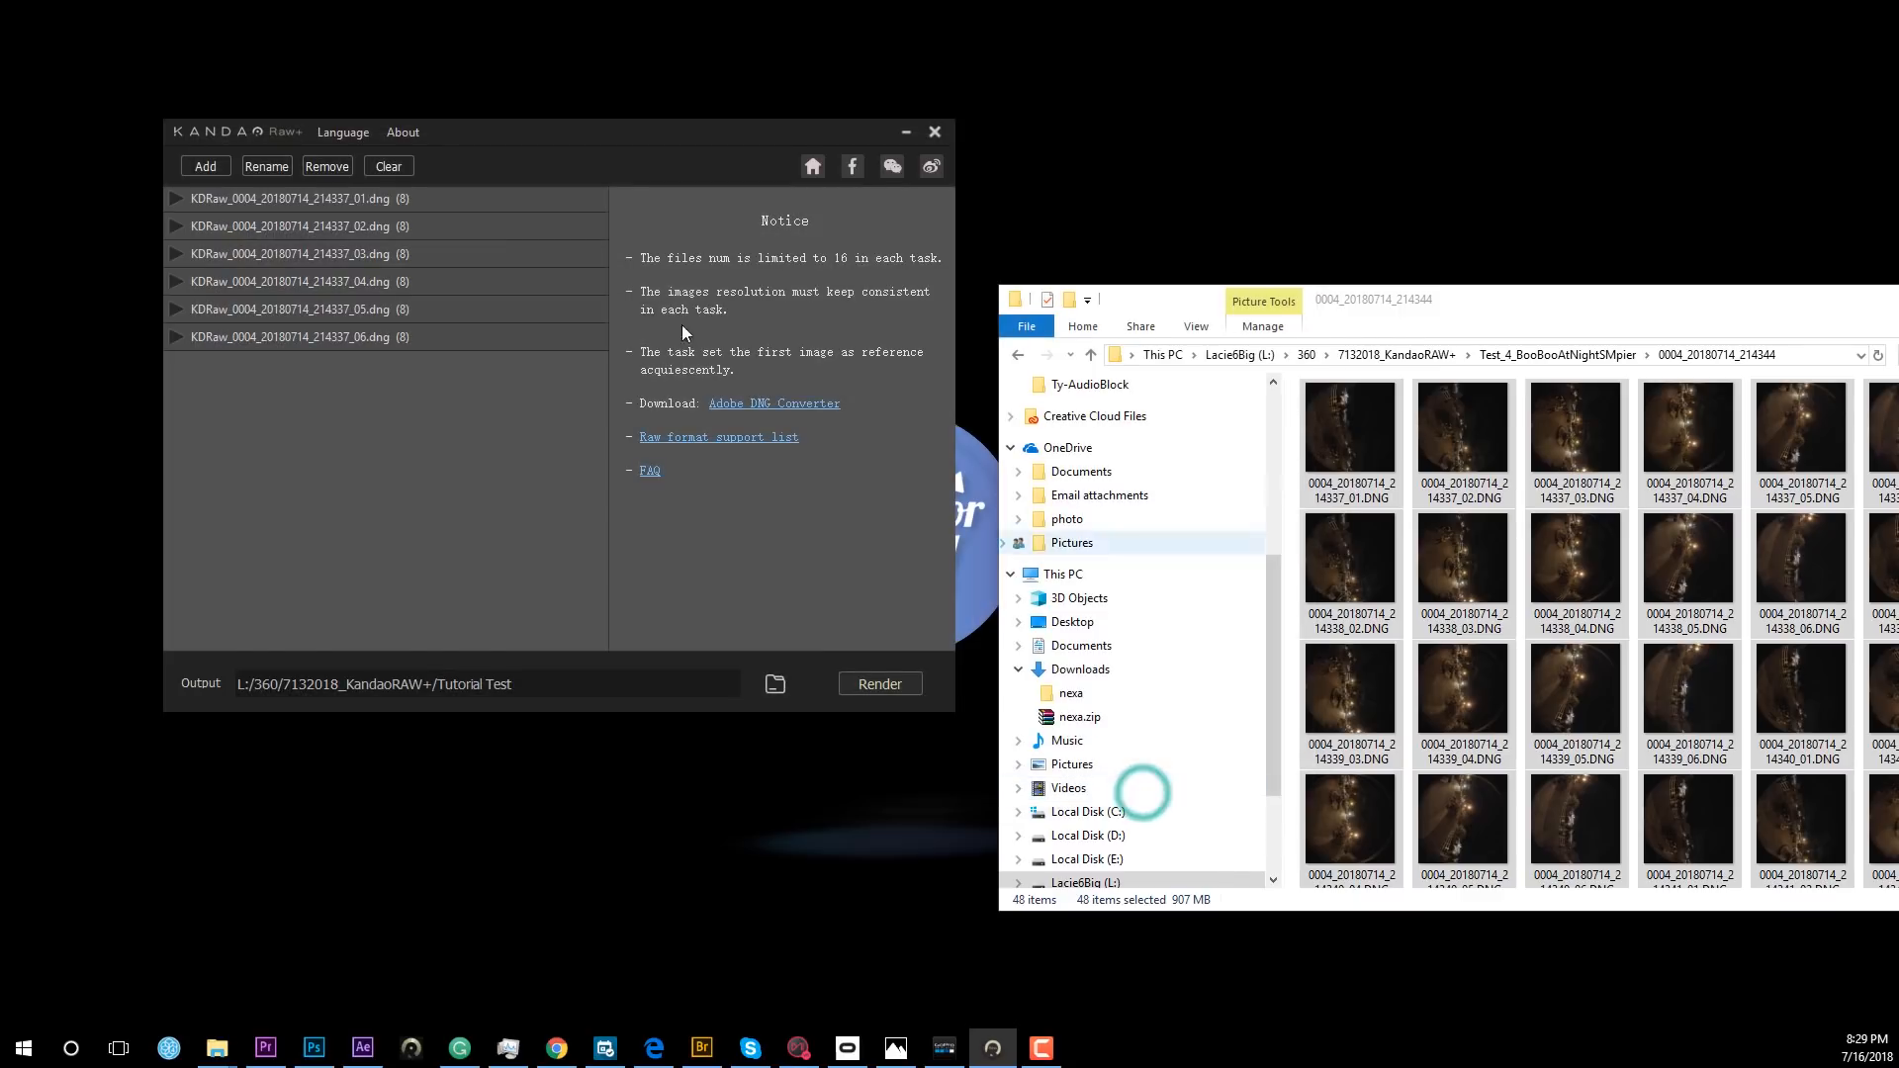
click(869, 686)
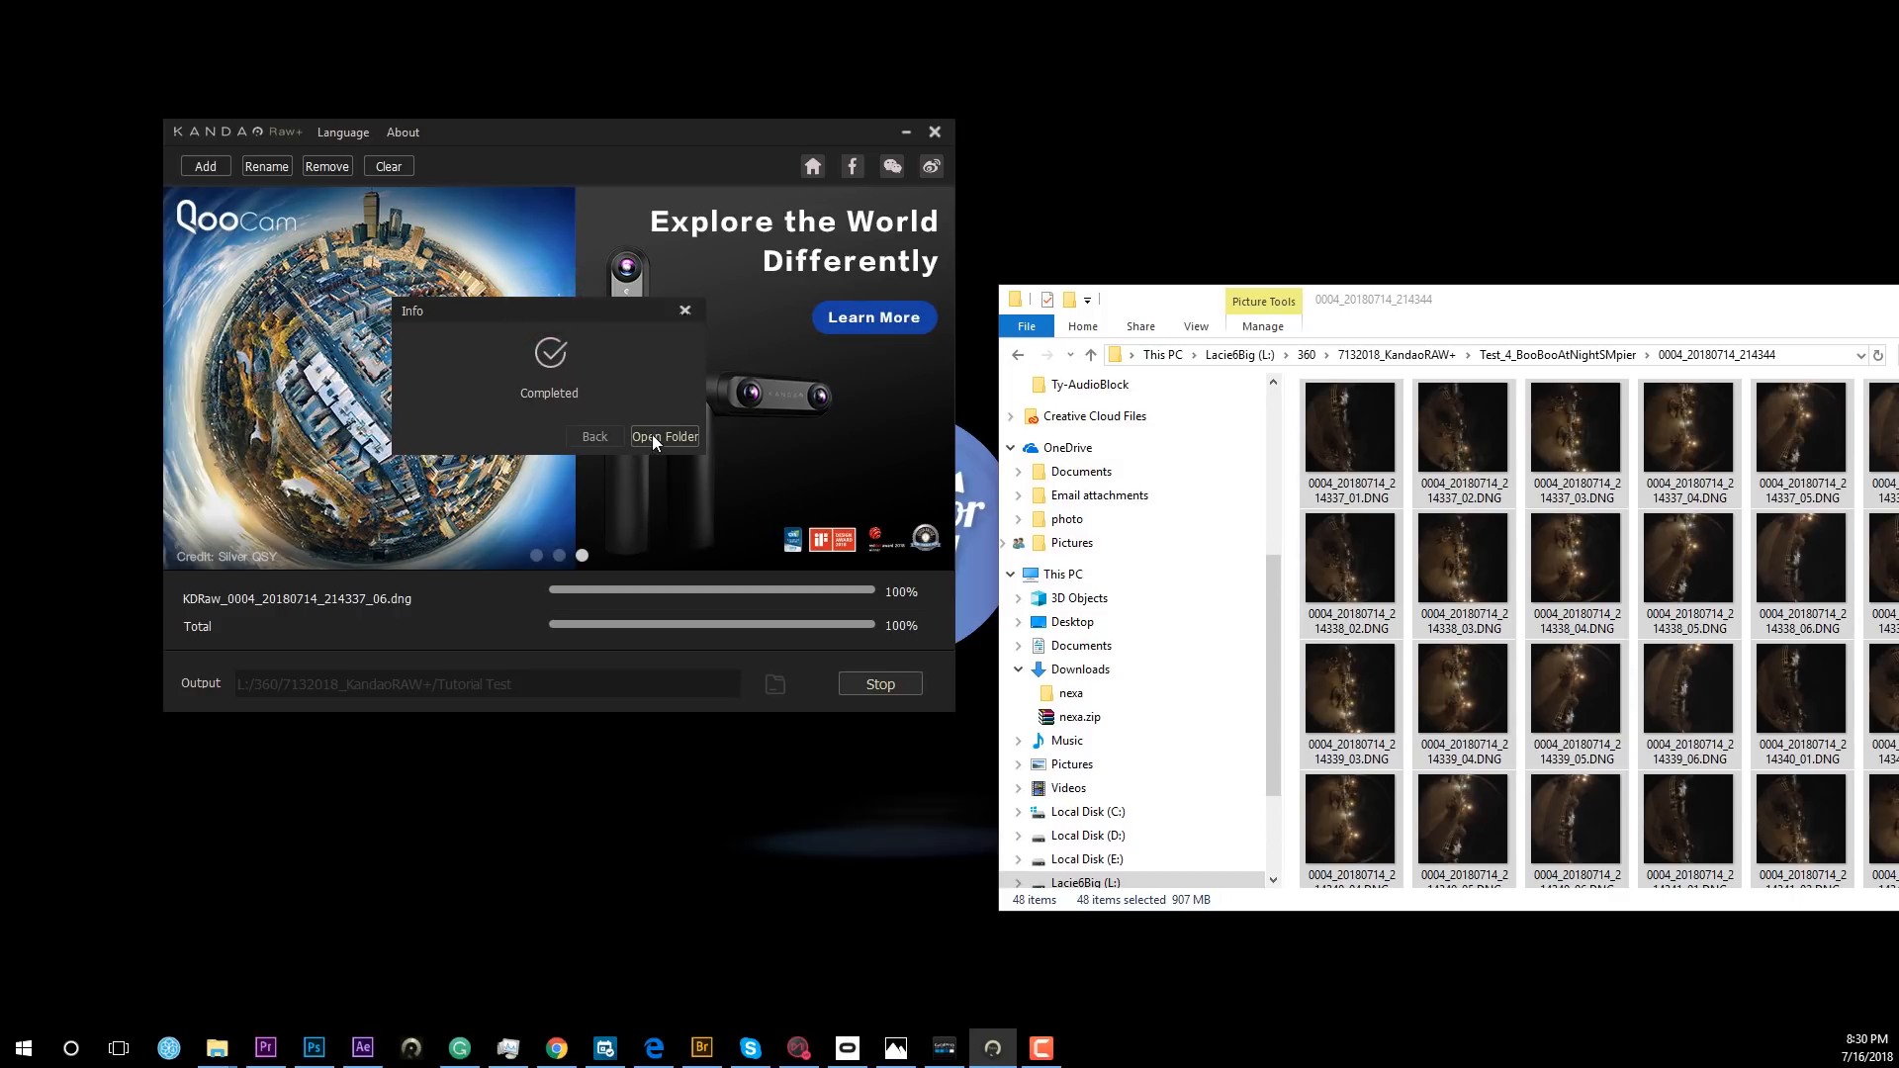
Open the Tutorial Test output folder and examine the rendered KDRaw DNG files.
click(657, 437)
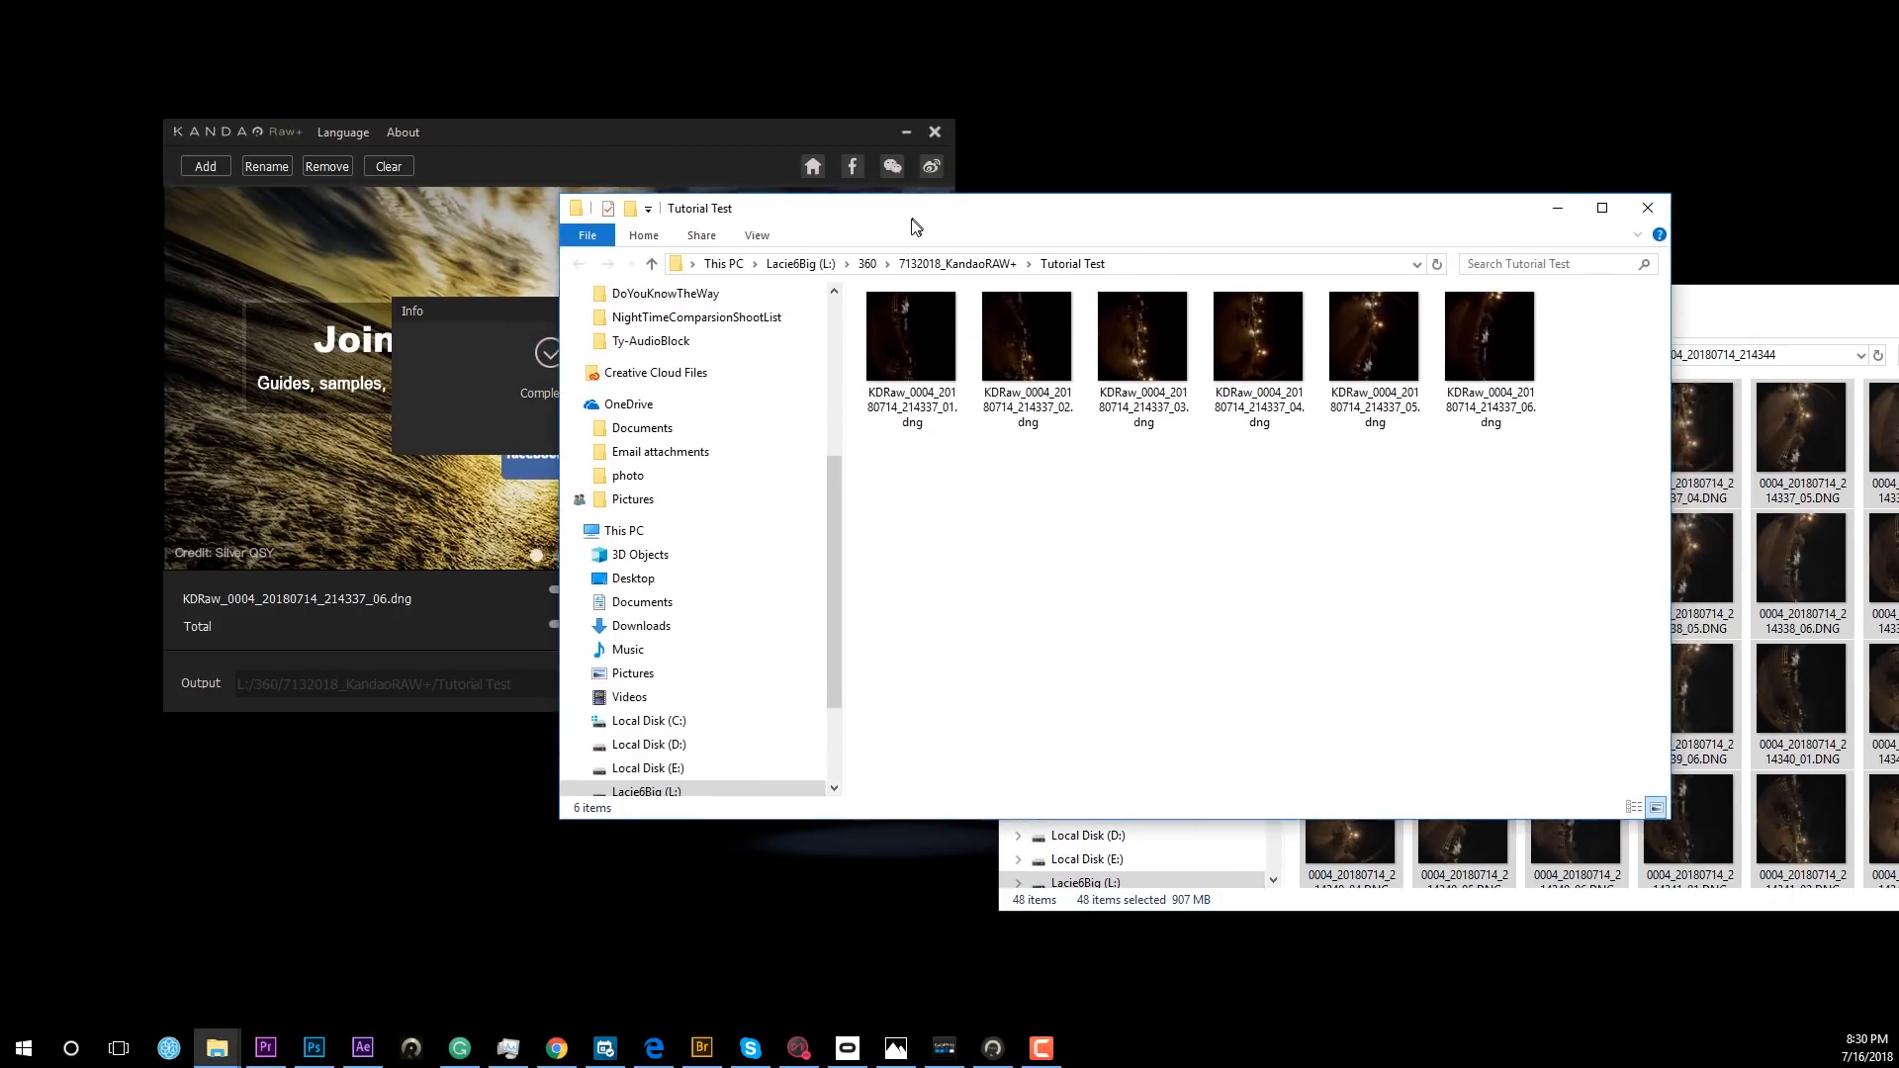
click(864, 416)
click(1442, 381)
click(918, 531)
key(ctrl+a)
click(1404, 606)
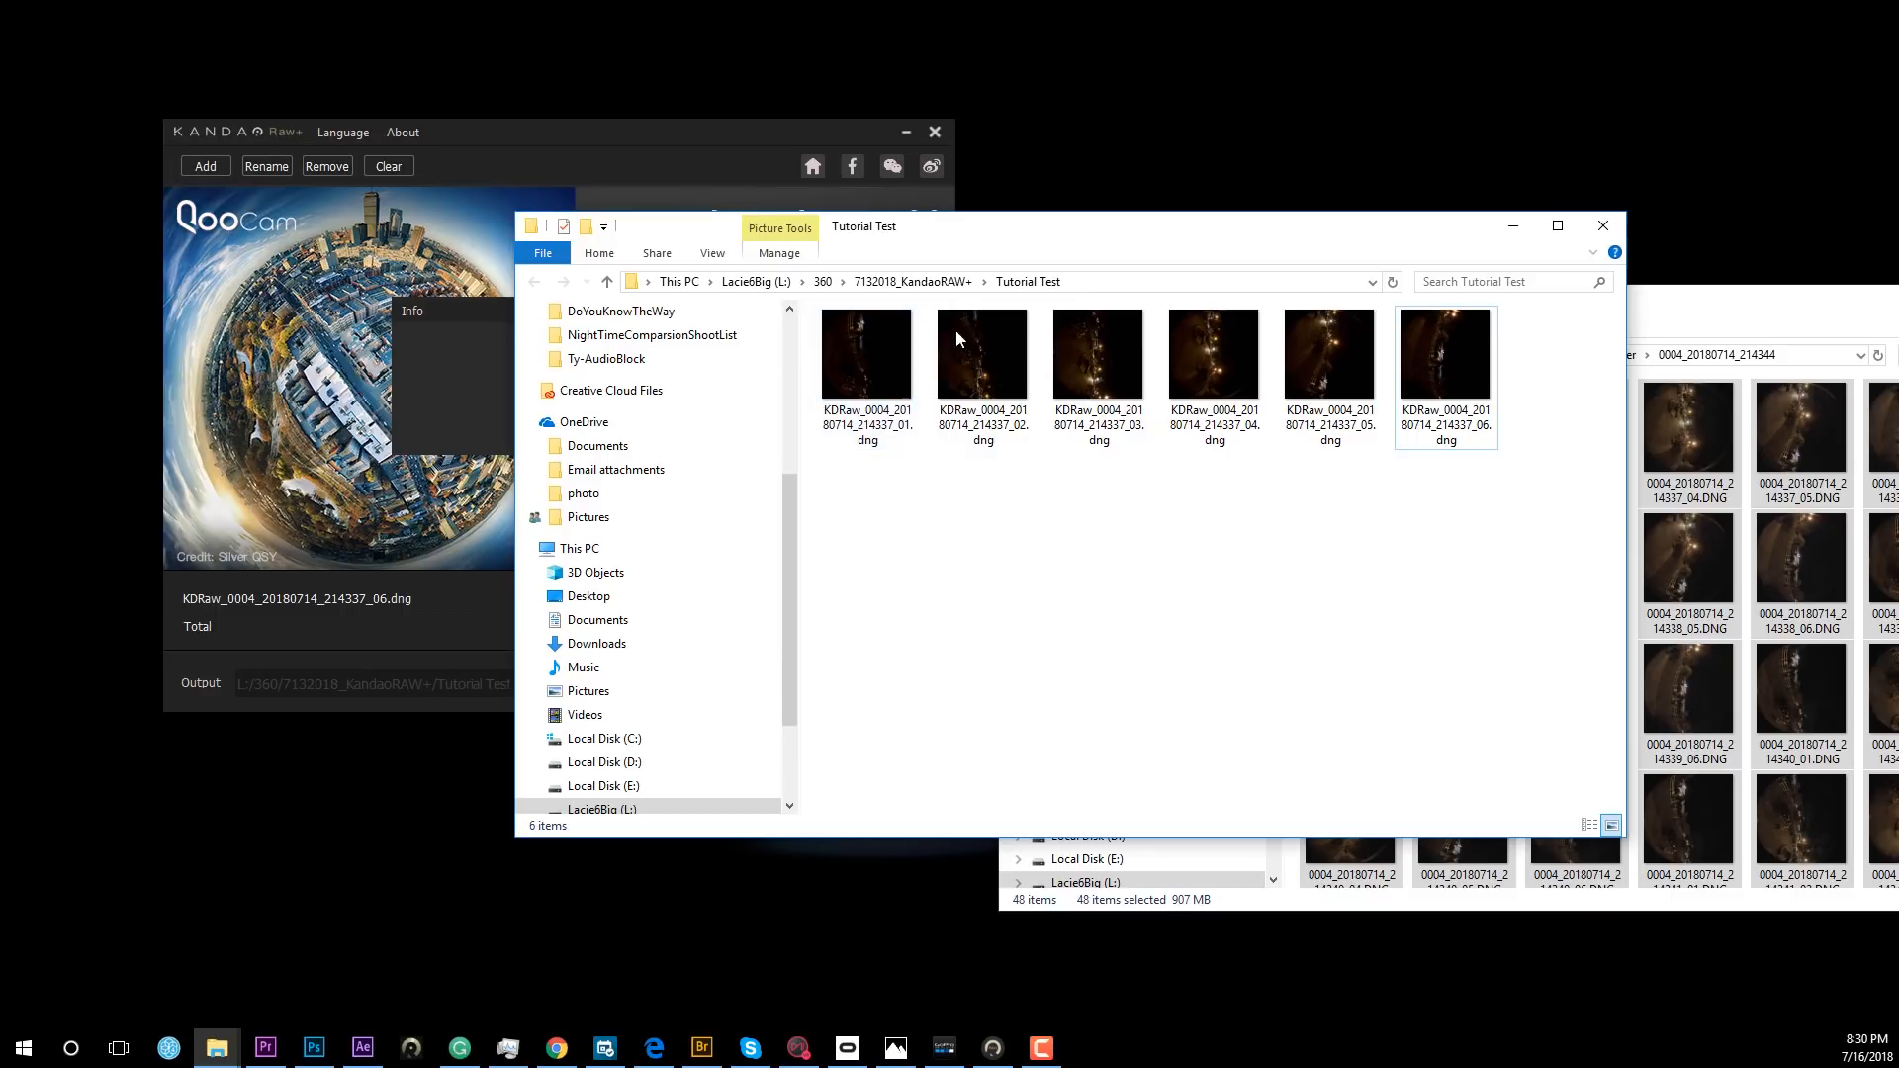
drag(865, 524, 1474, 354)
click(1375, 566)
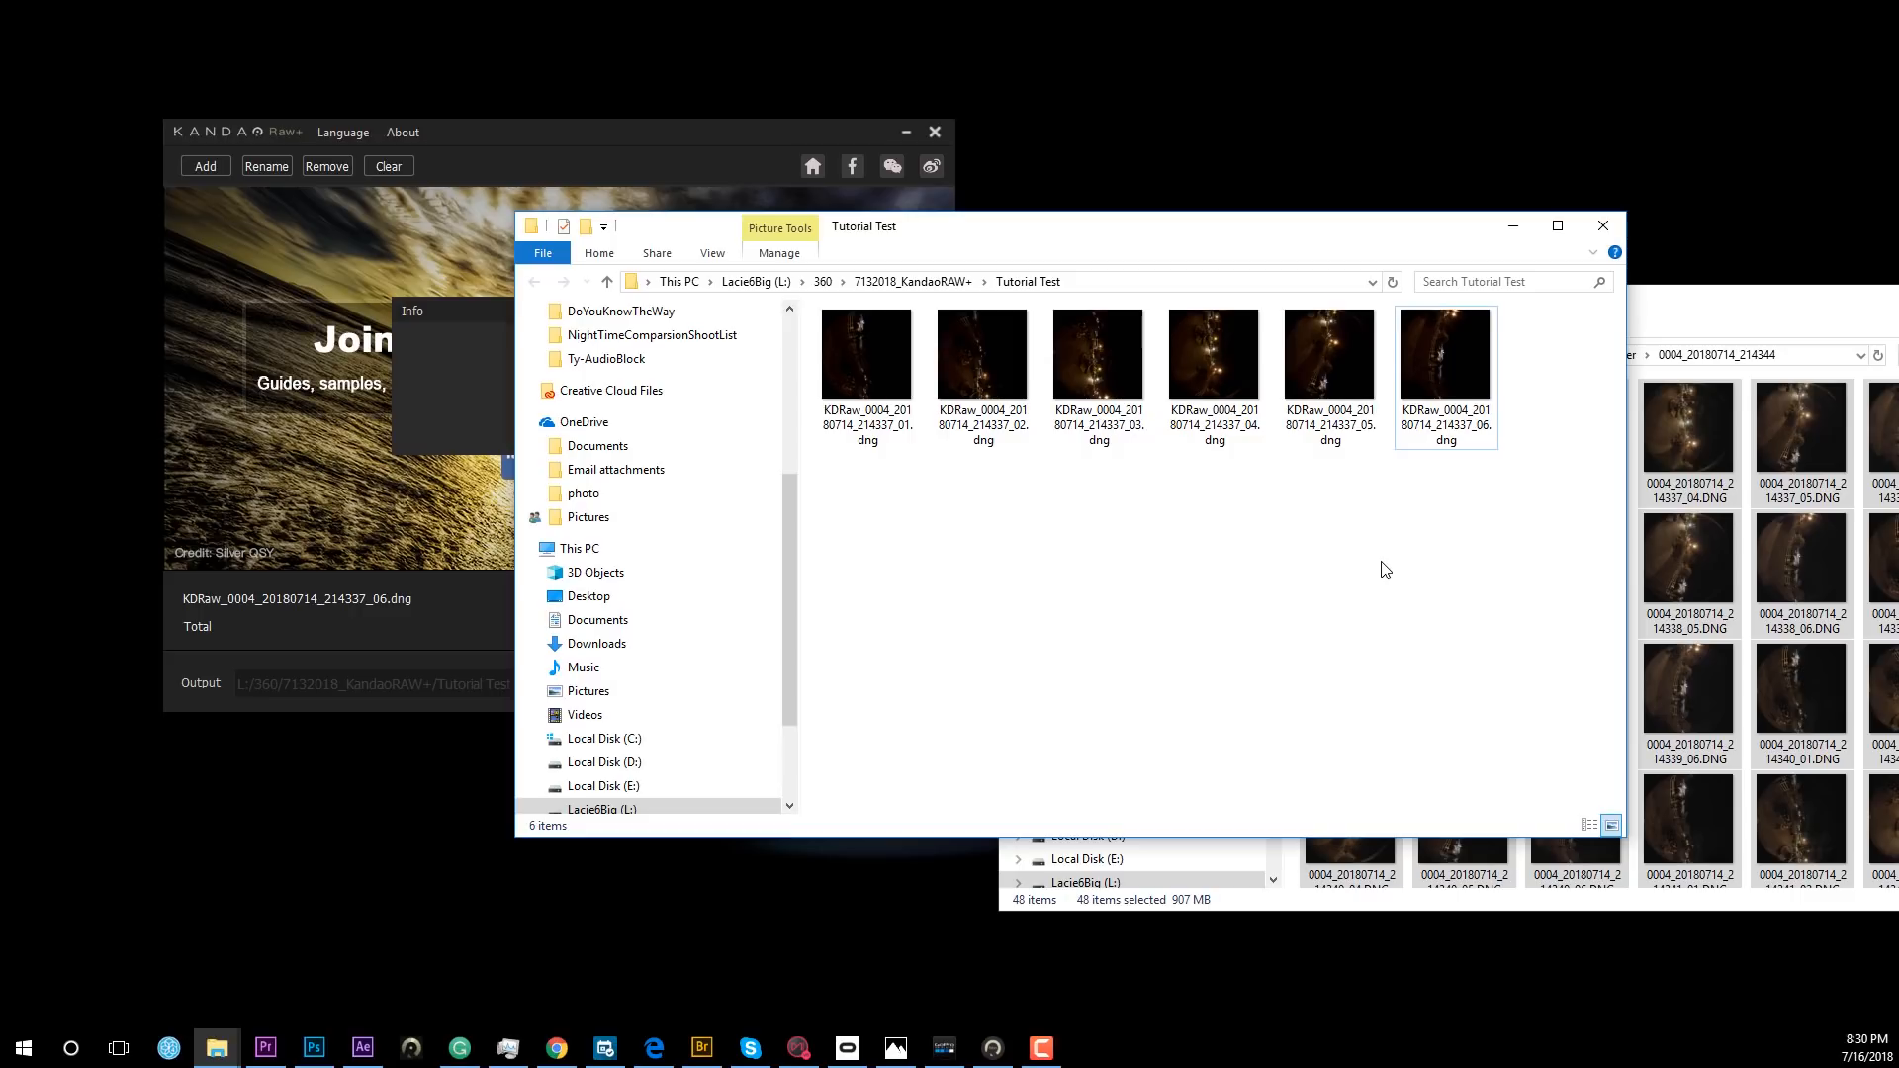
click(1378, 564)
click(886, 376)
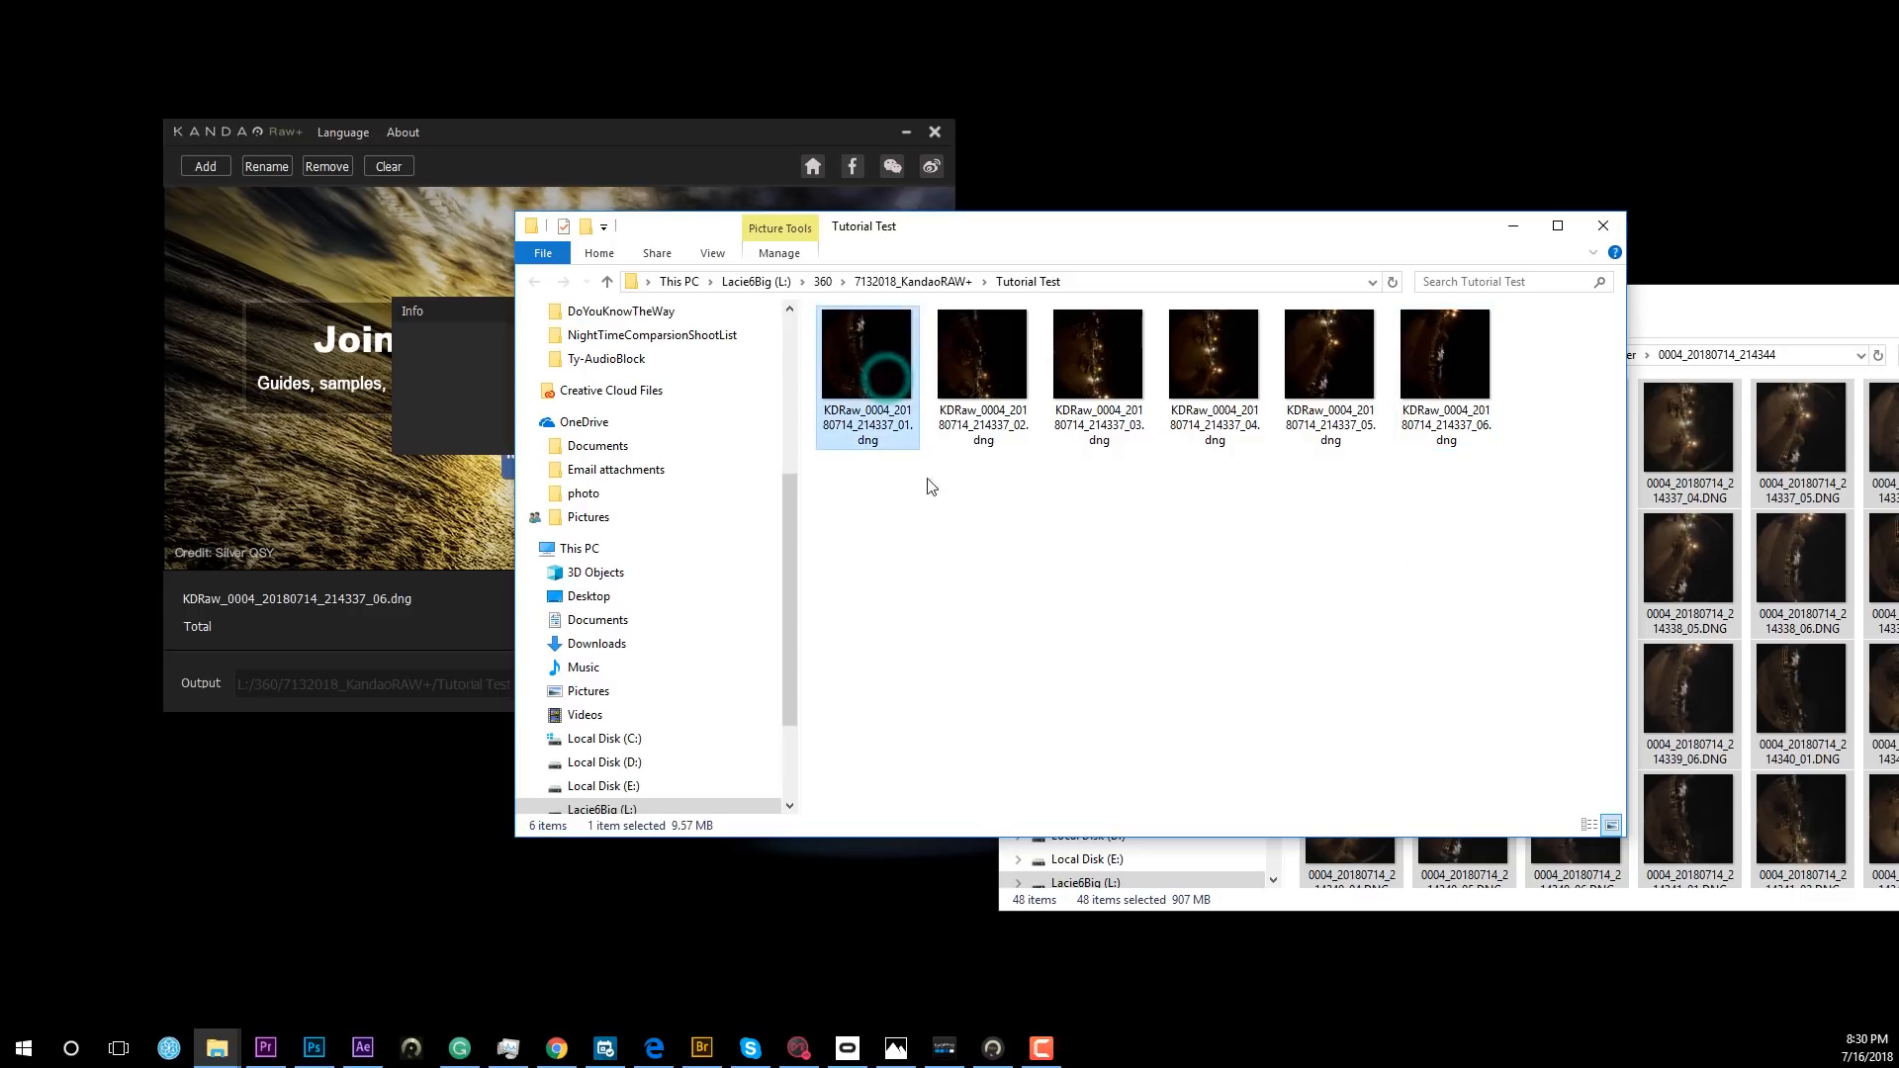
click(1150, 517)
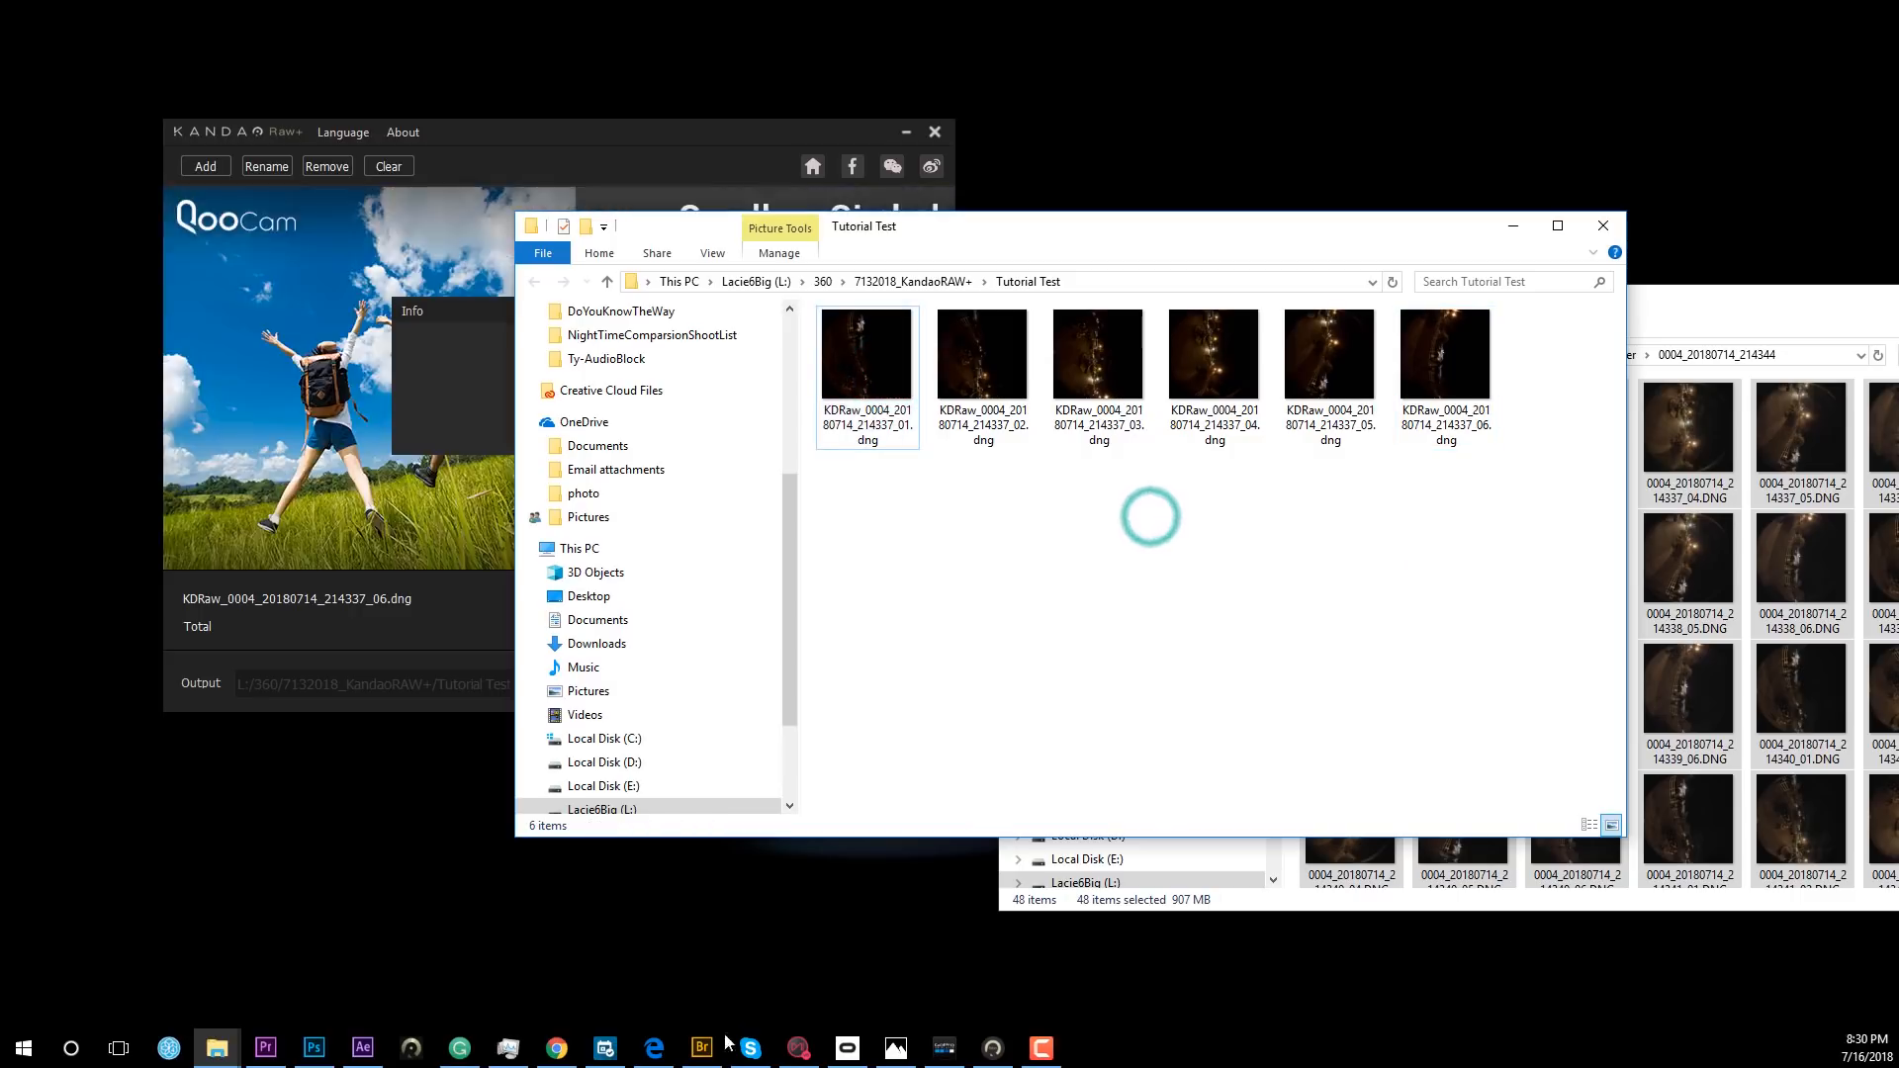
Switch to Adobe Bridge and open all six DNG files from the Tutorial Test folder in Camera Raw.
click(701, 1048)
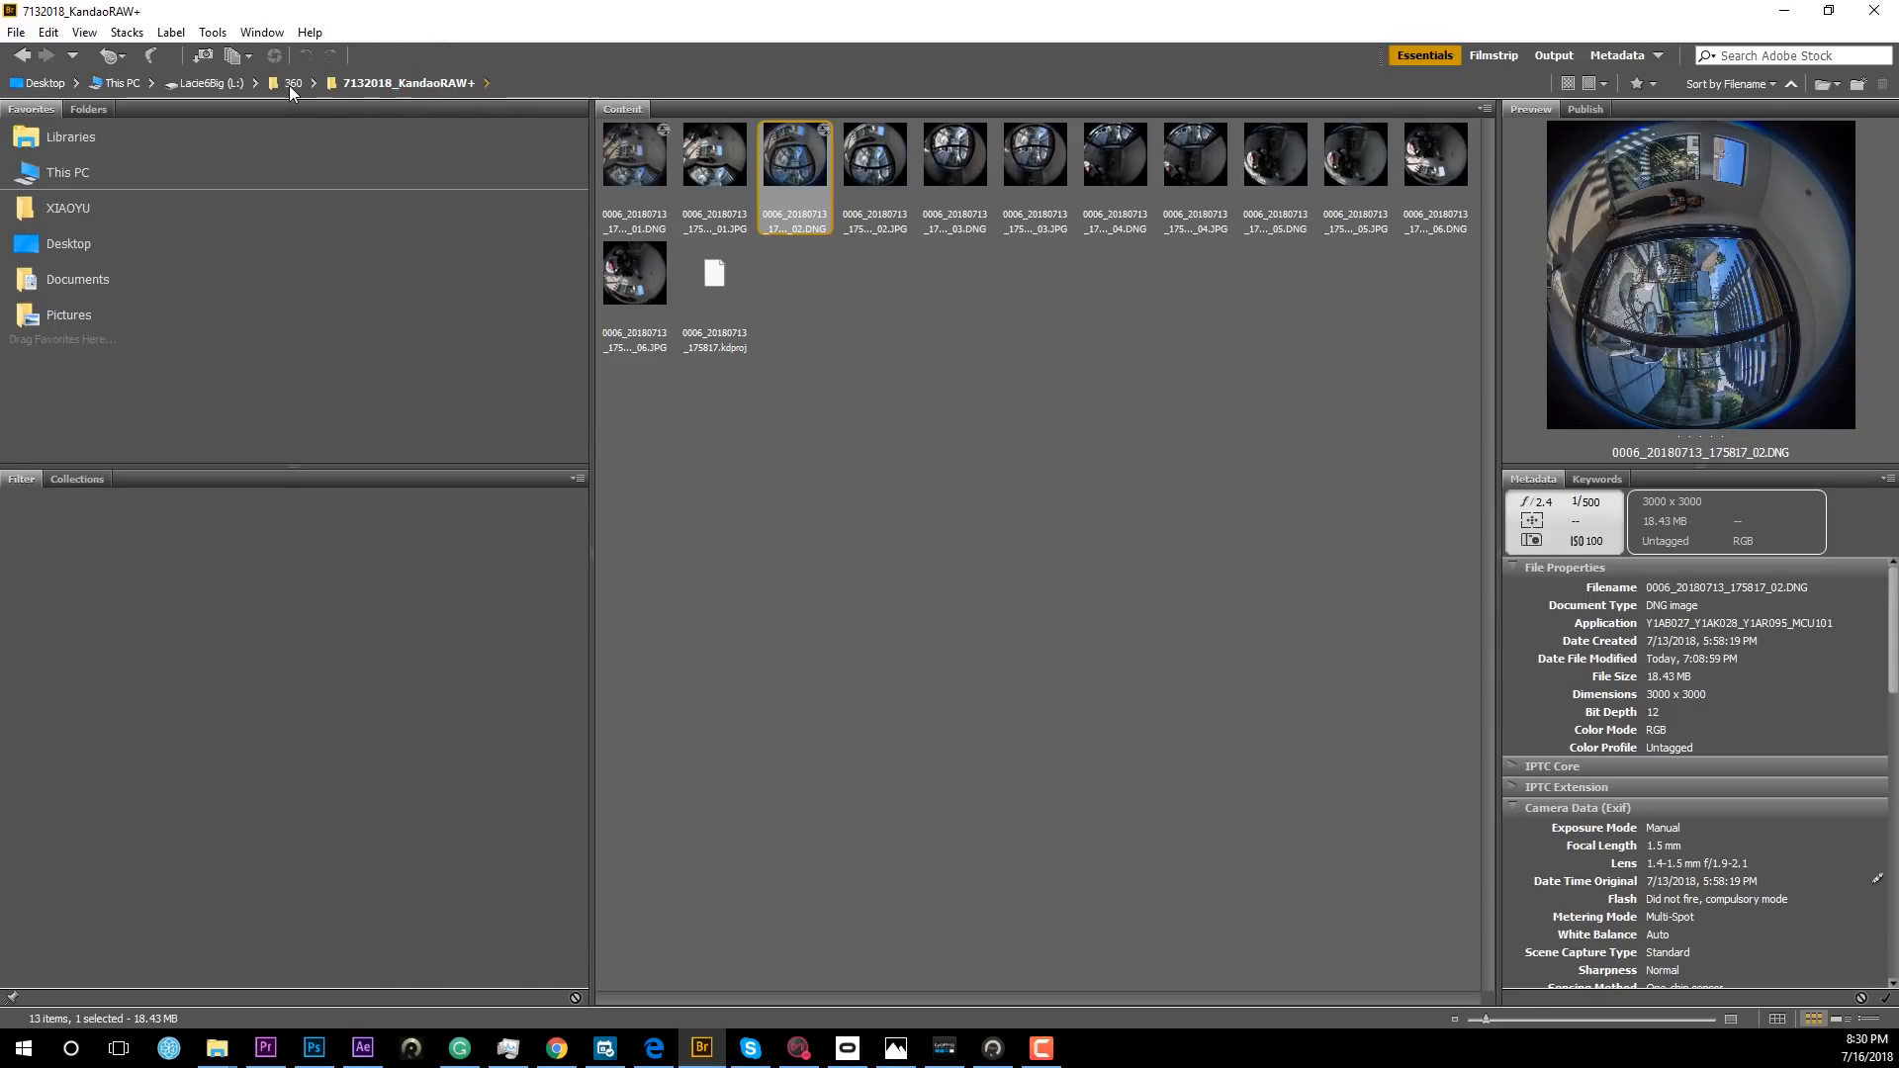
click(487, 83)
drag(618, 262, 1069, 130)
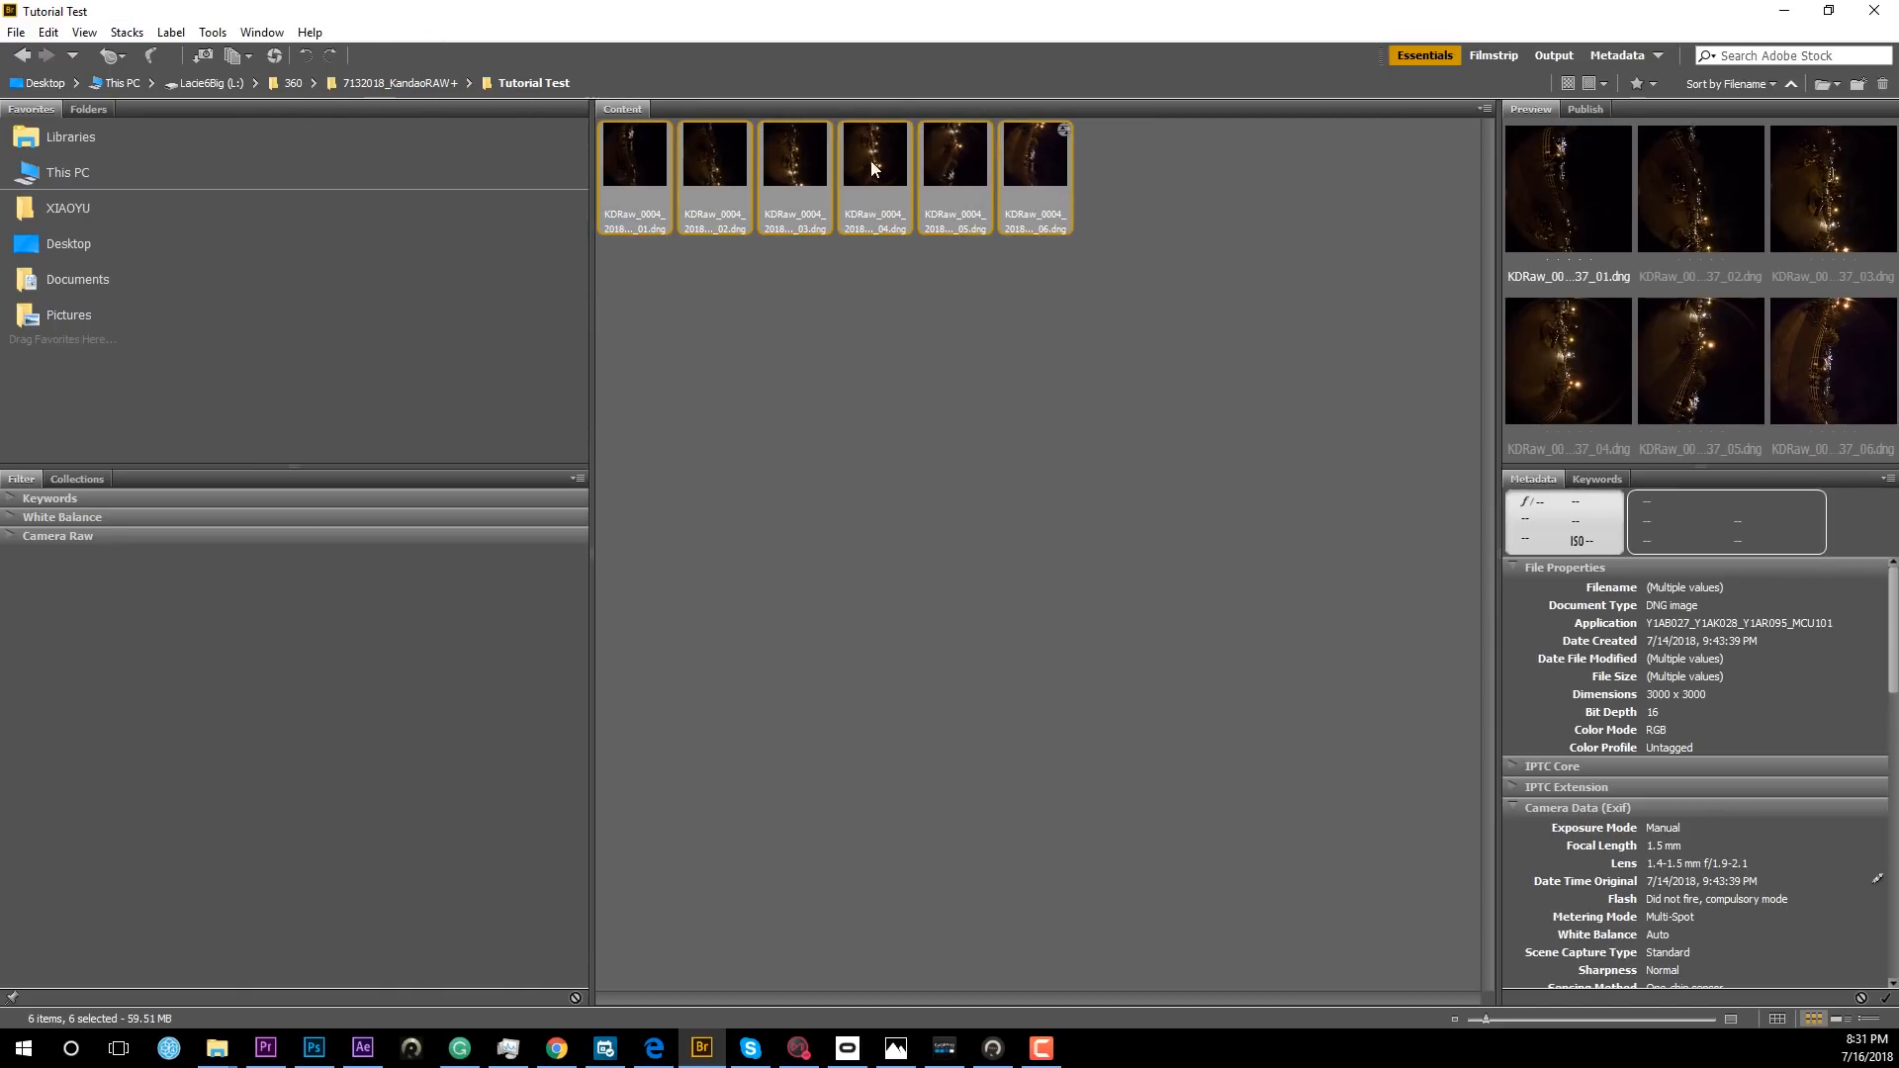
right_click(1020, 159)
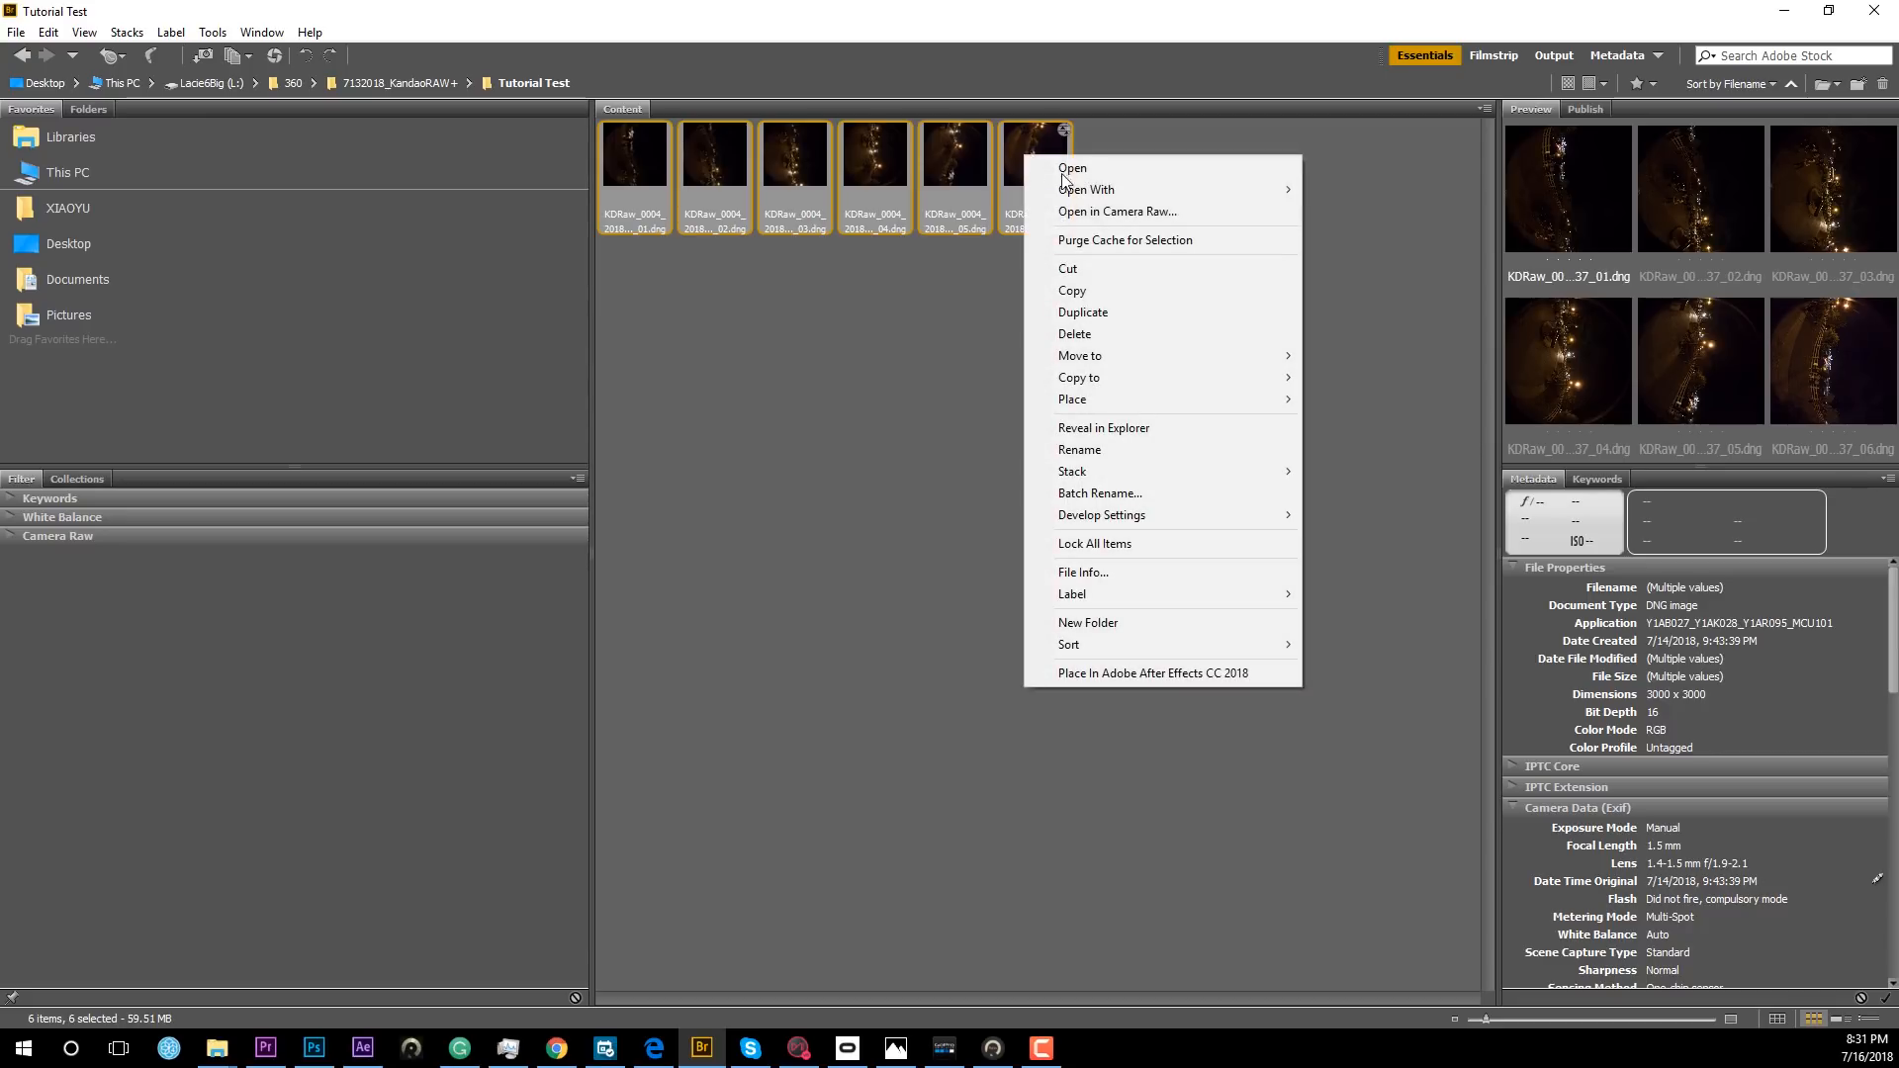
click(1138, 212)
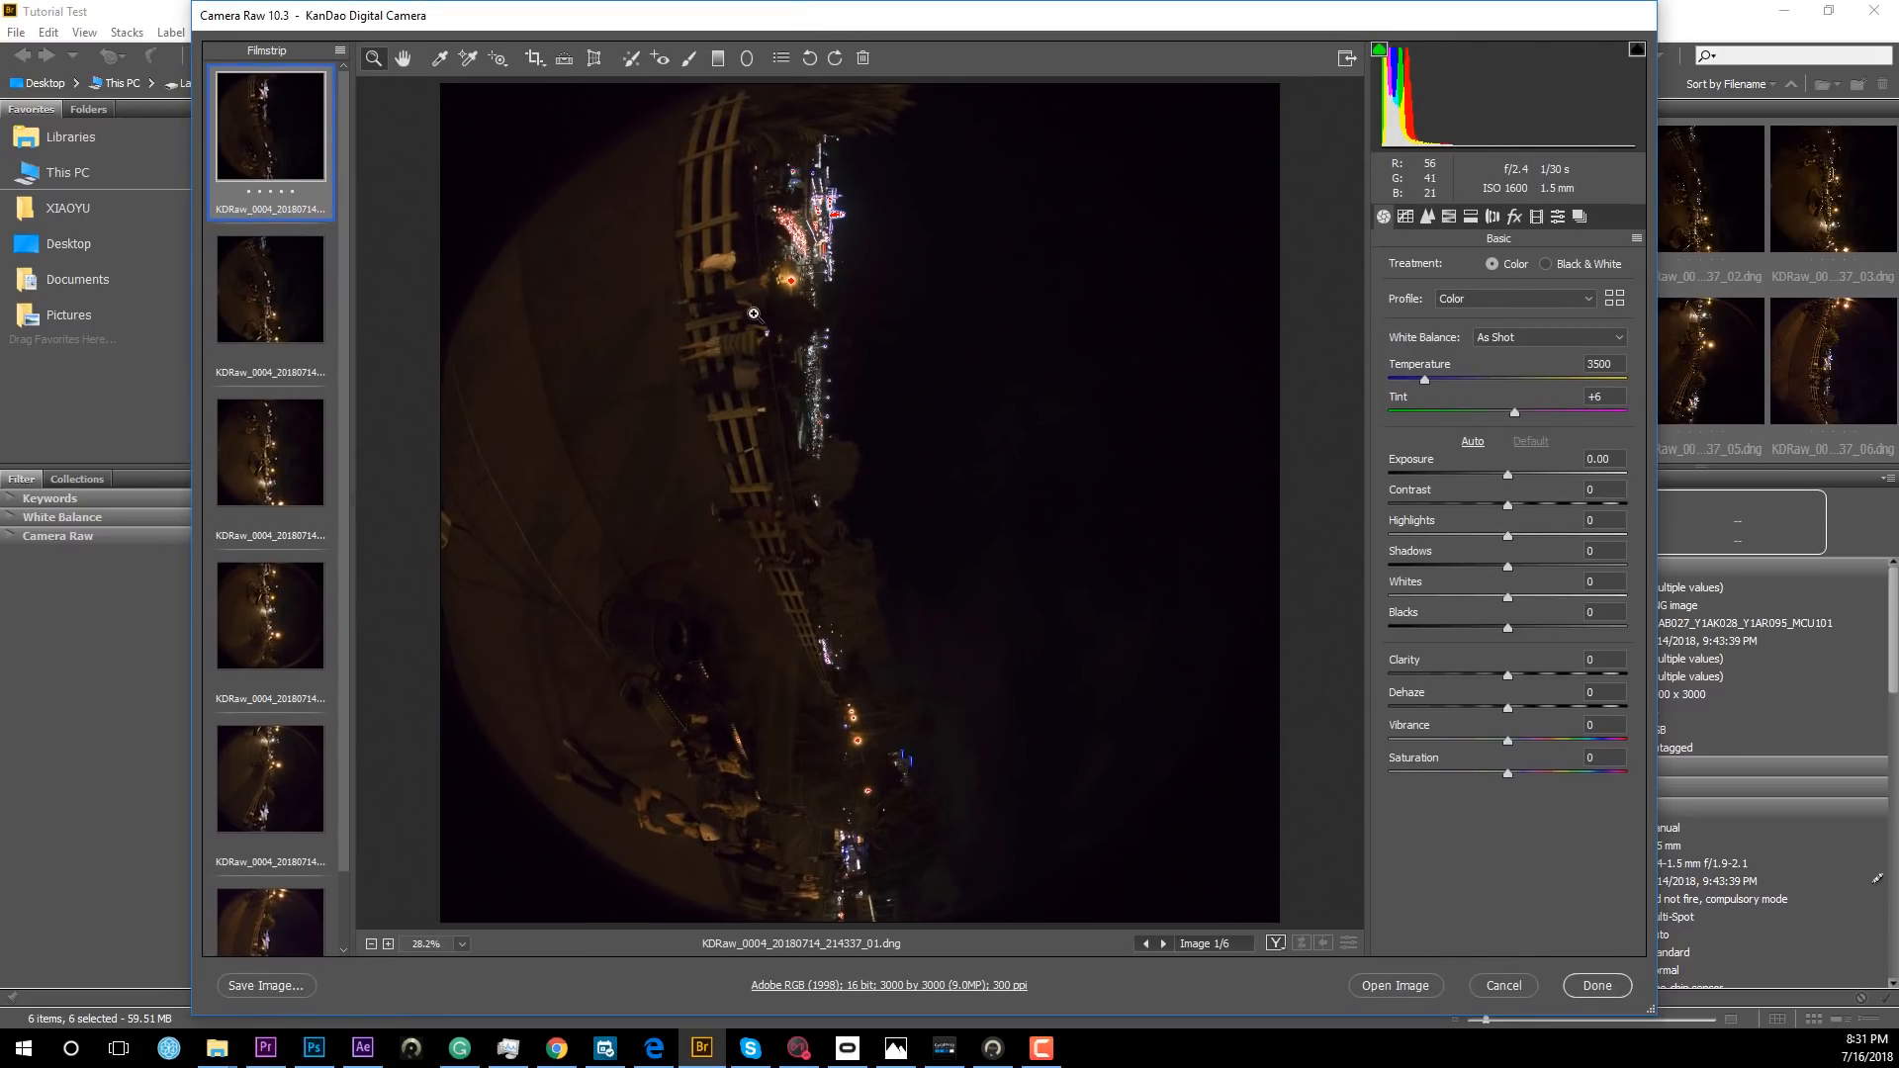
Adjust the first image's tone with Shadows +100, Highlights -64, Exposure +0.90 and Clarity +31.
click(665, 486)
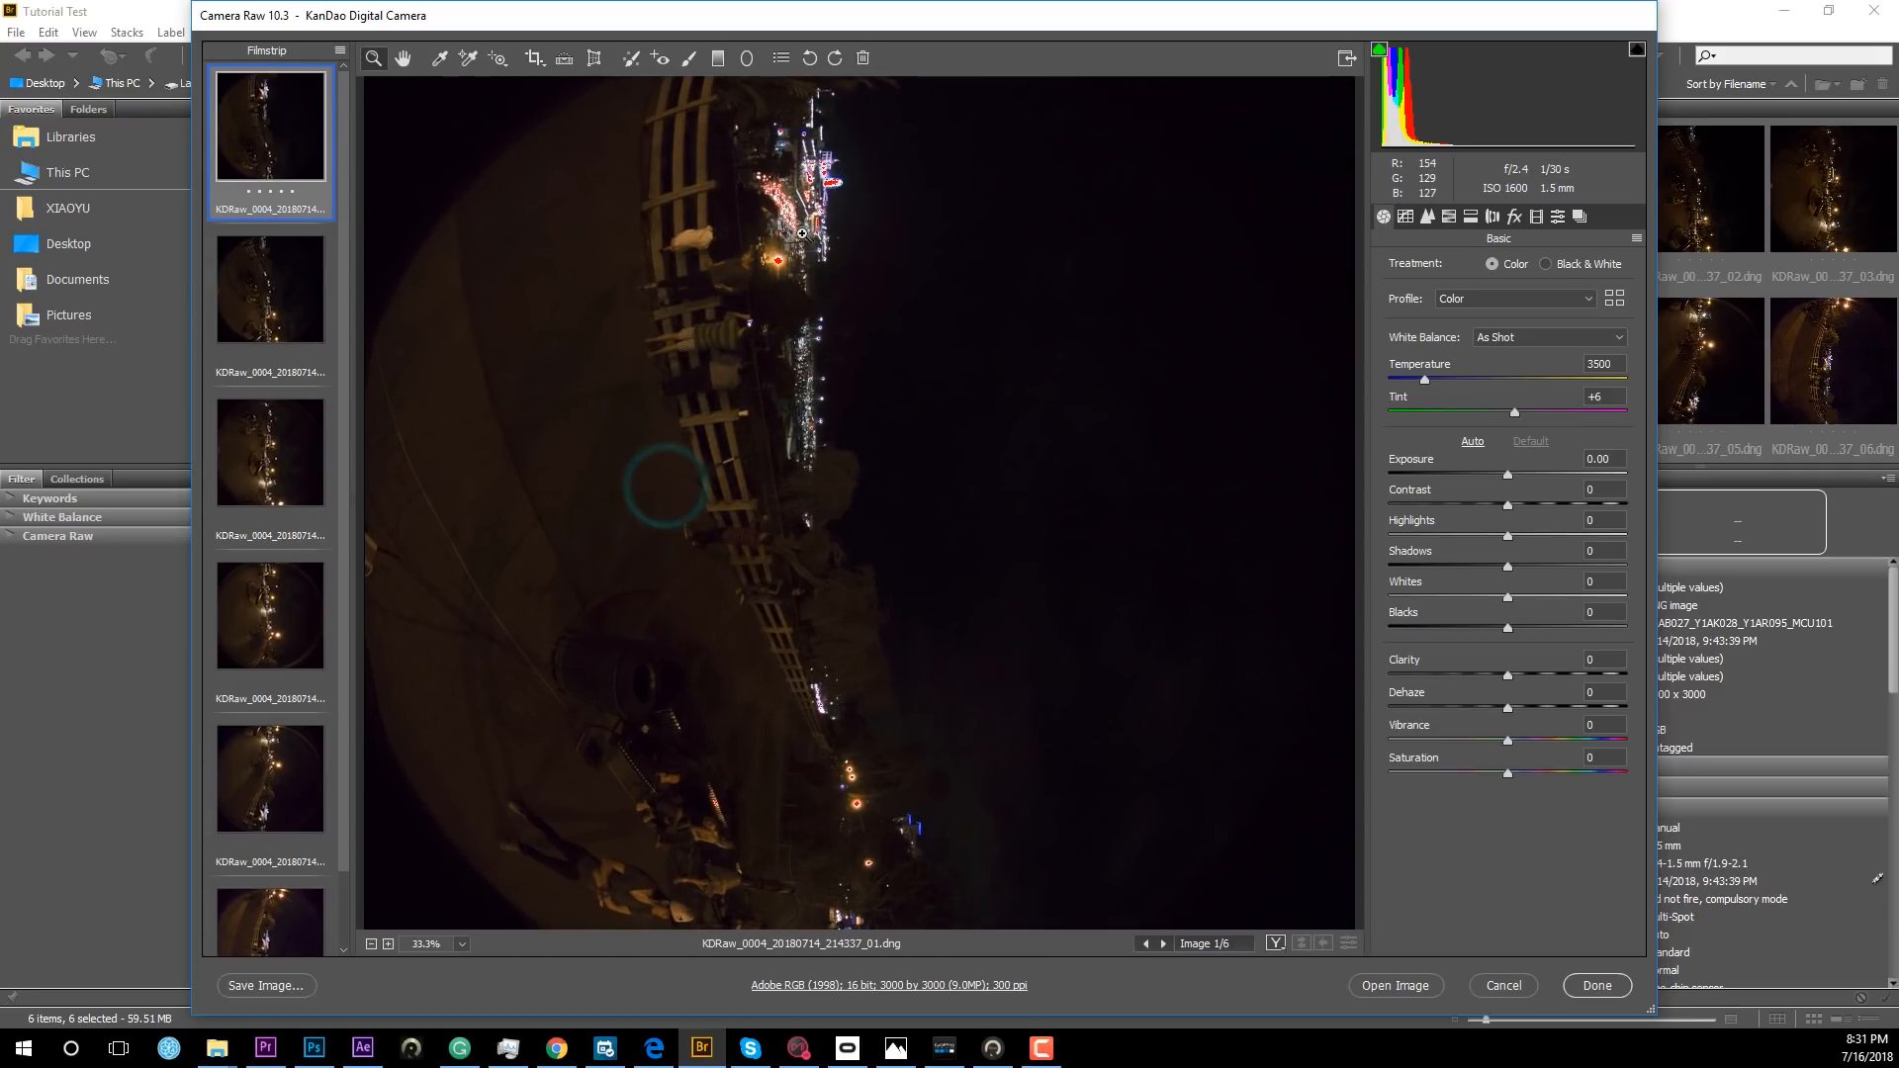
scroll(804, 235, up, 1)
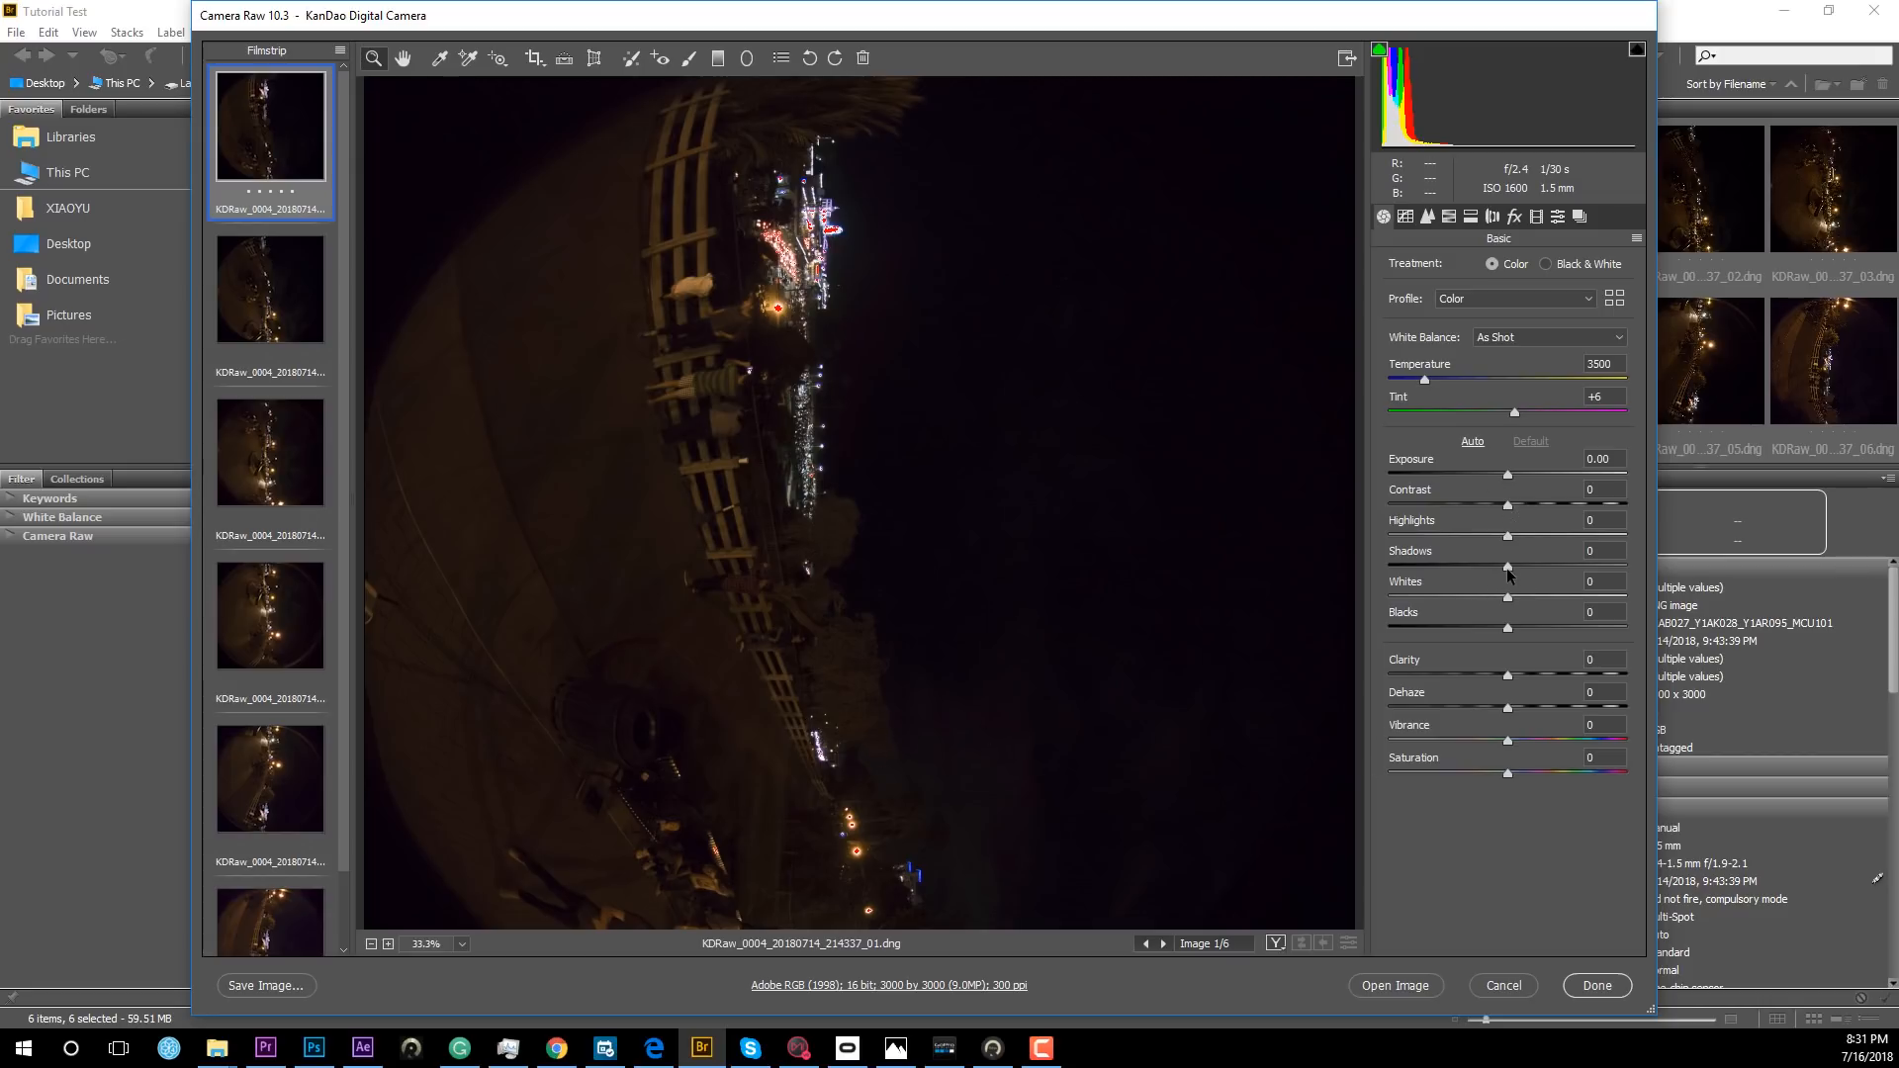
drag(1509, 572, 1653, 562)
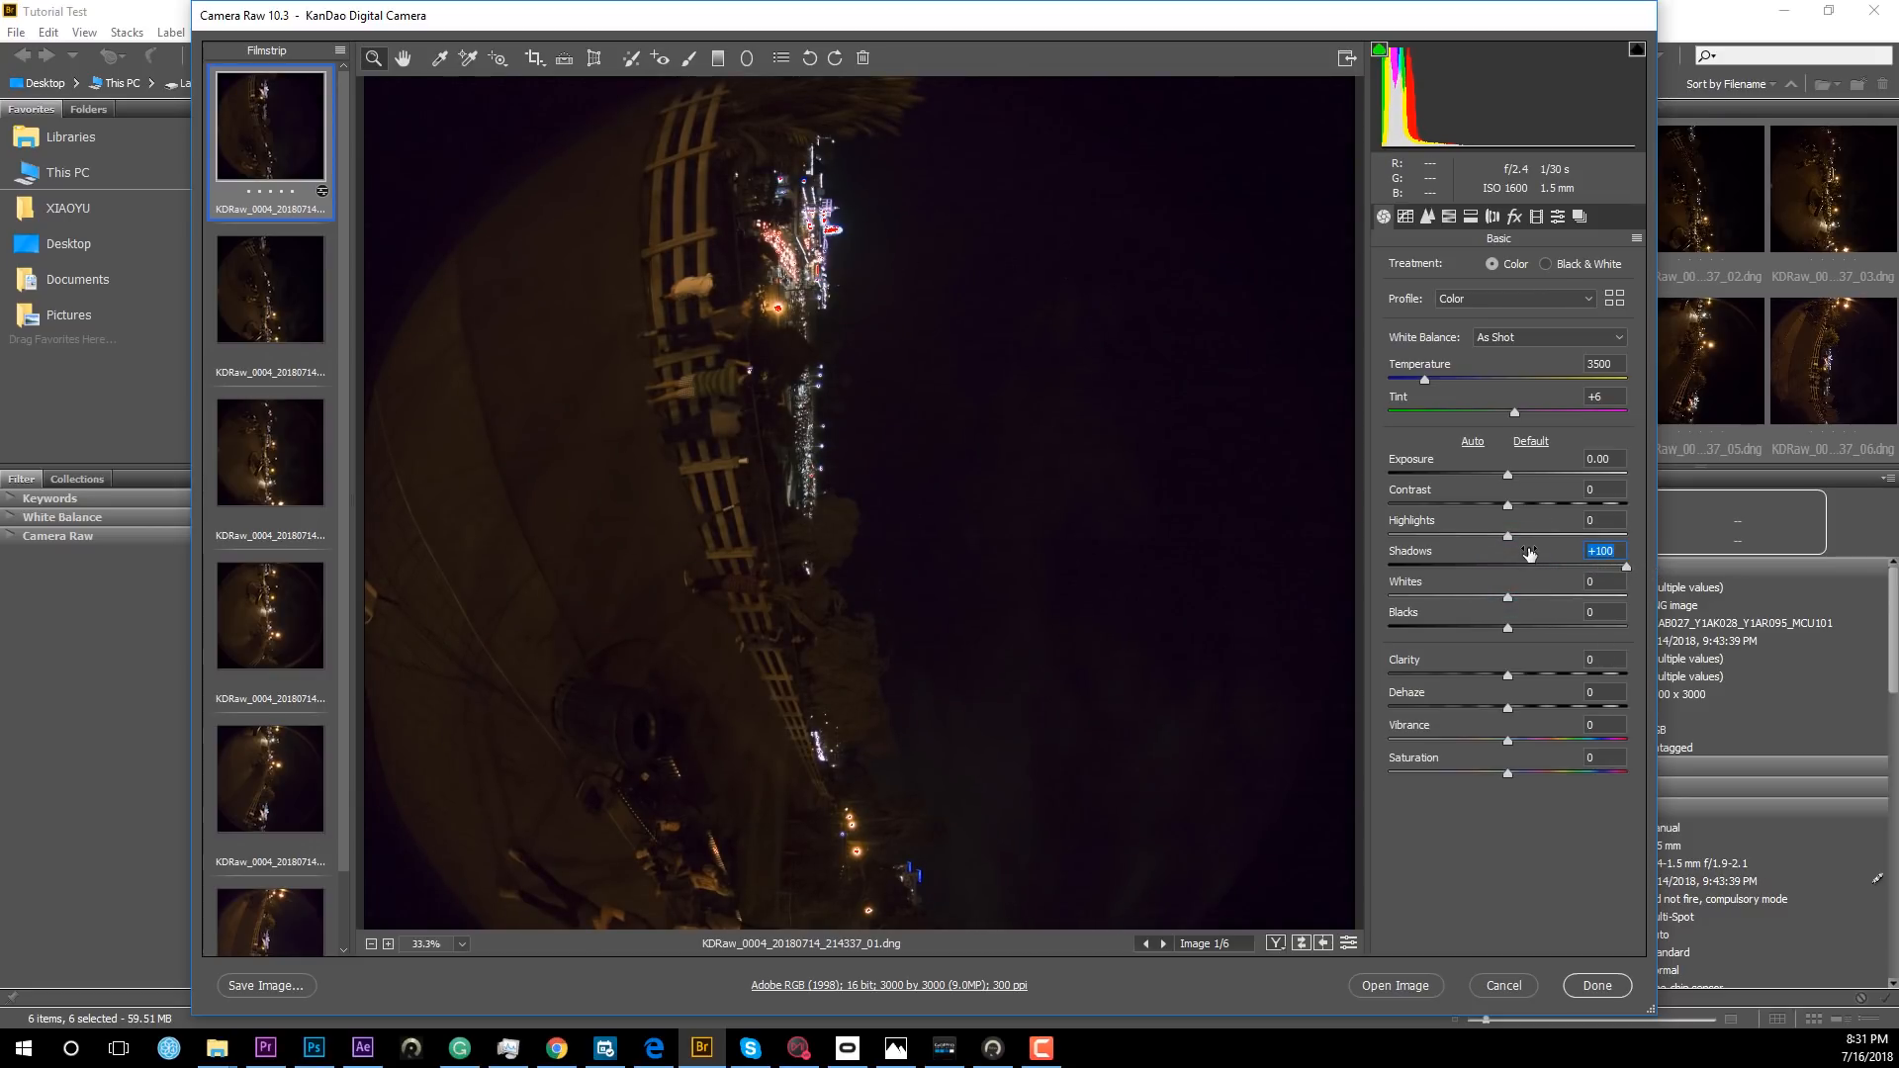
drag(1509, 537, 1462, 546)
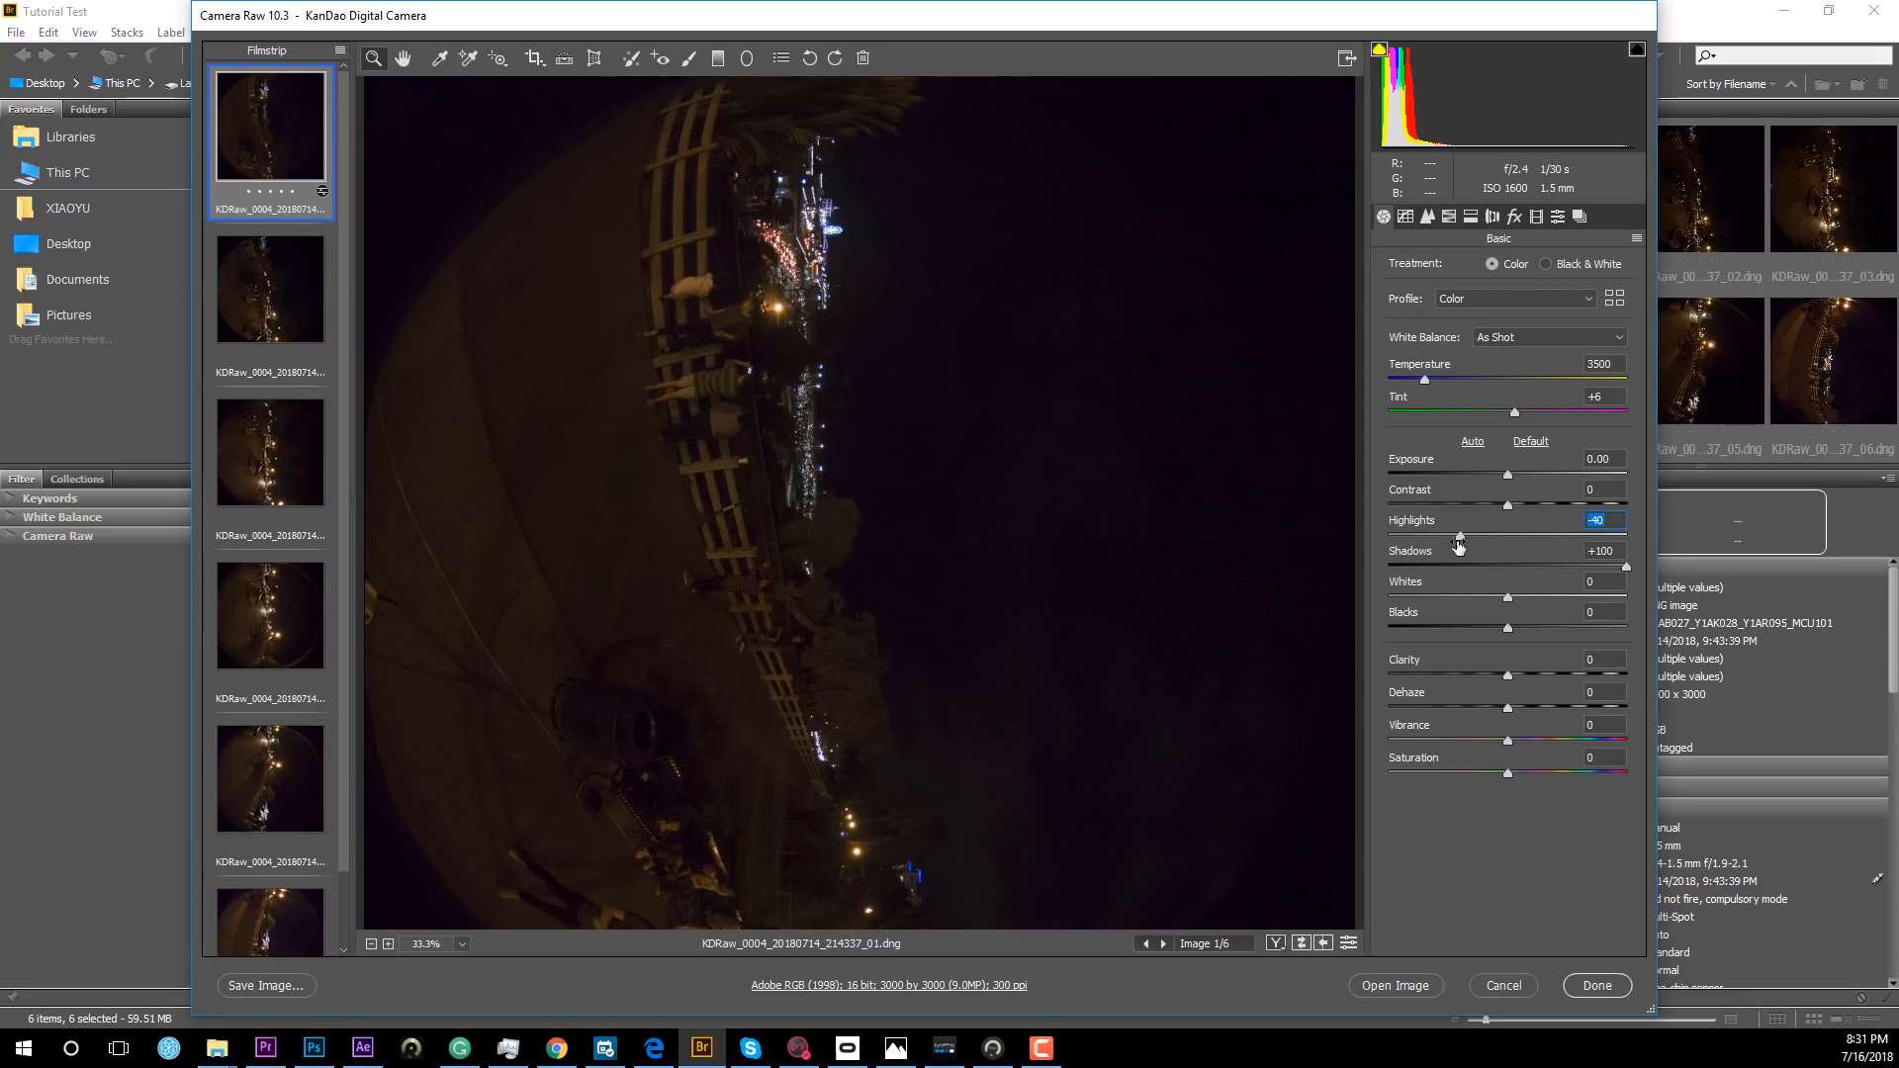
drag(1460, 537, 1433, 543)
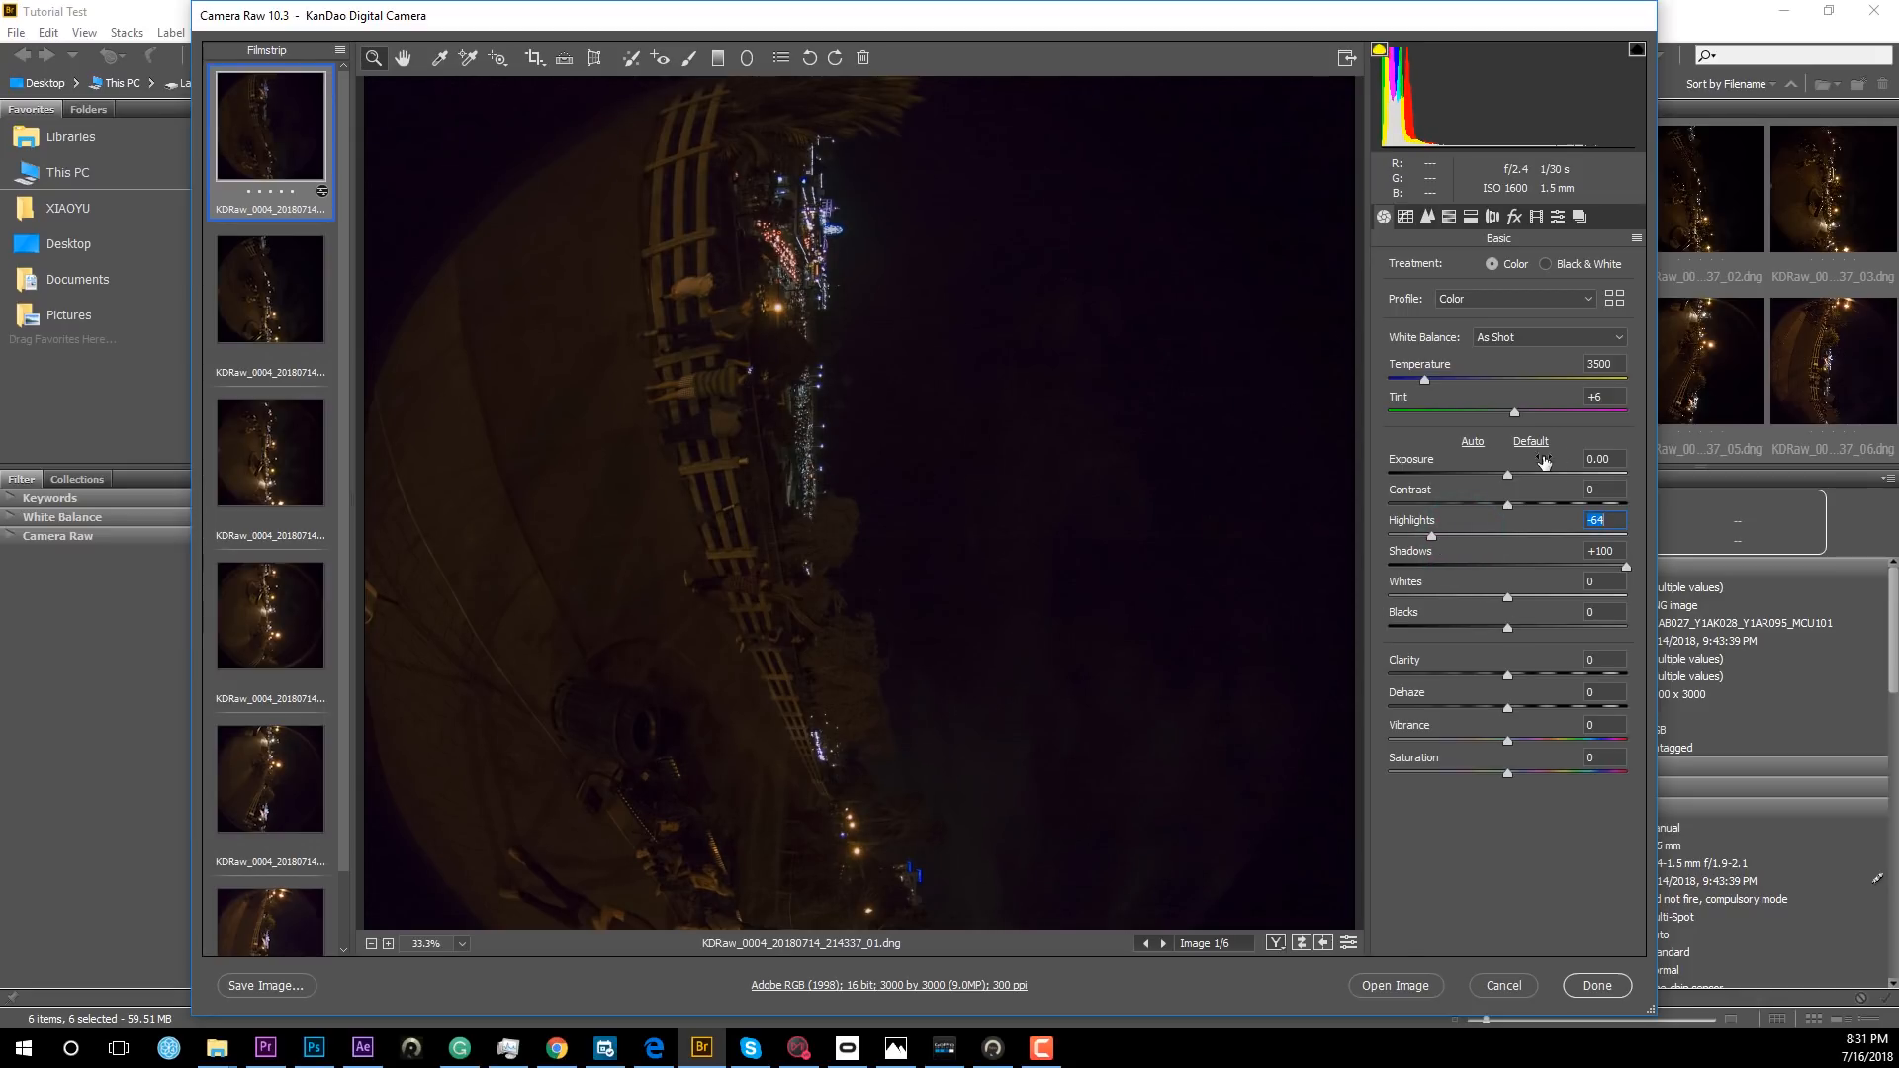
drag(1508, 475, 1531, 479)
drag(1509, 677, 1540, 679)
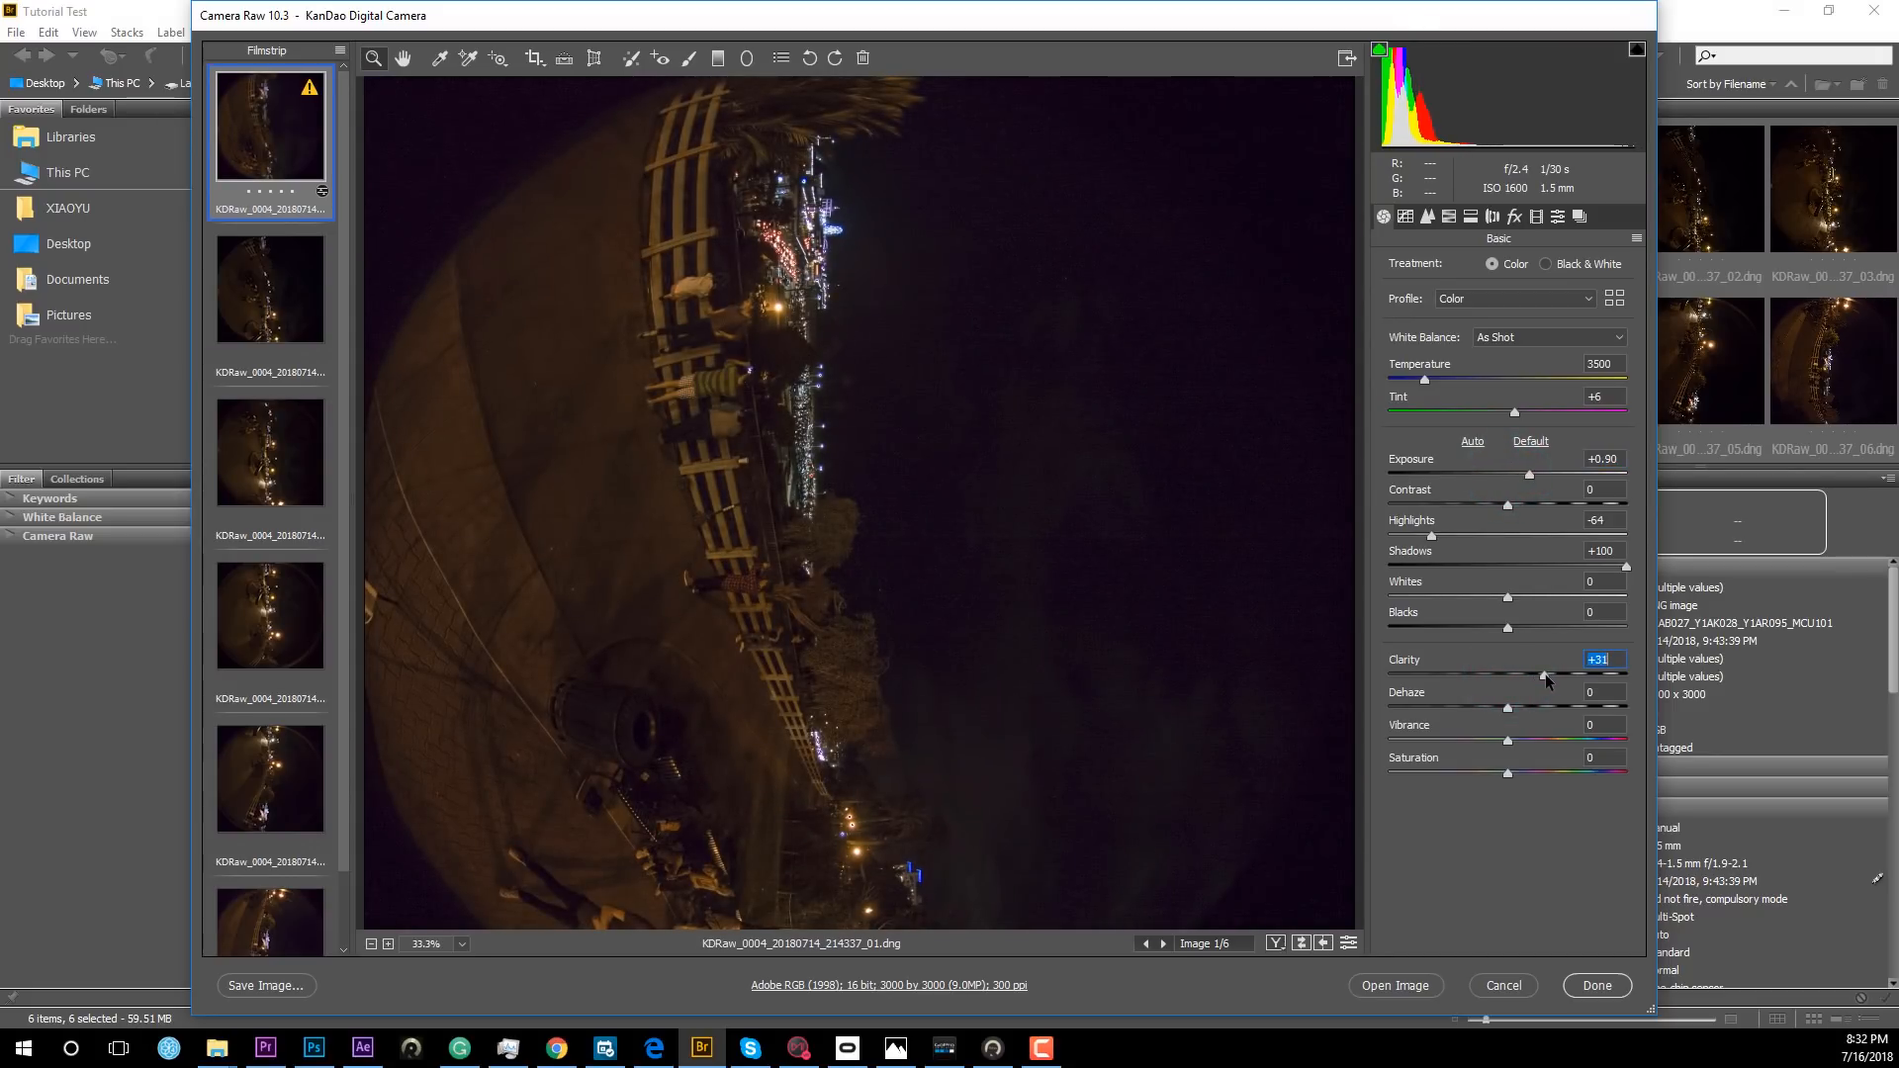
Fine-tune the first image with Clarity +29 and Vibrance +30, and cool its white balance to Temperature 3000 and Tint -2.
drag(1546, 674, 1542, 676)
drag(1508, 740, 1544, 740)
drag(1424, 377, 1411, 378)
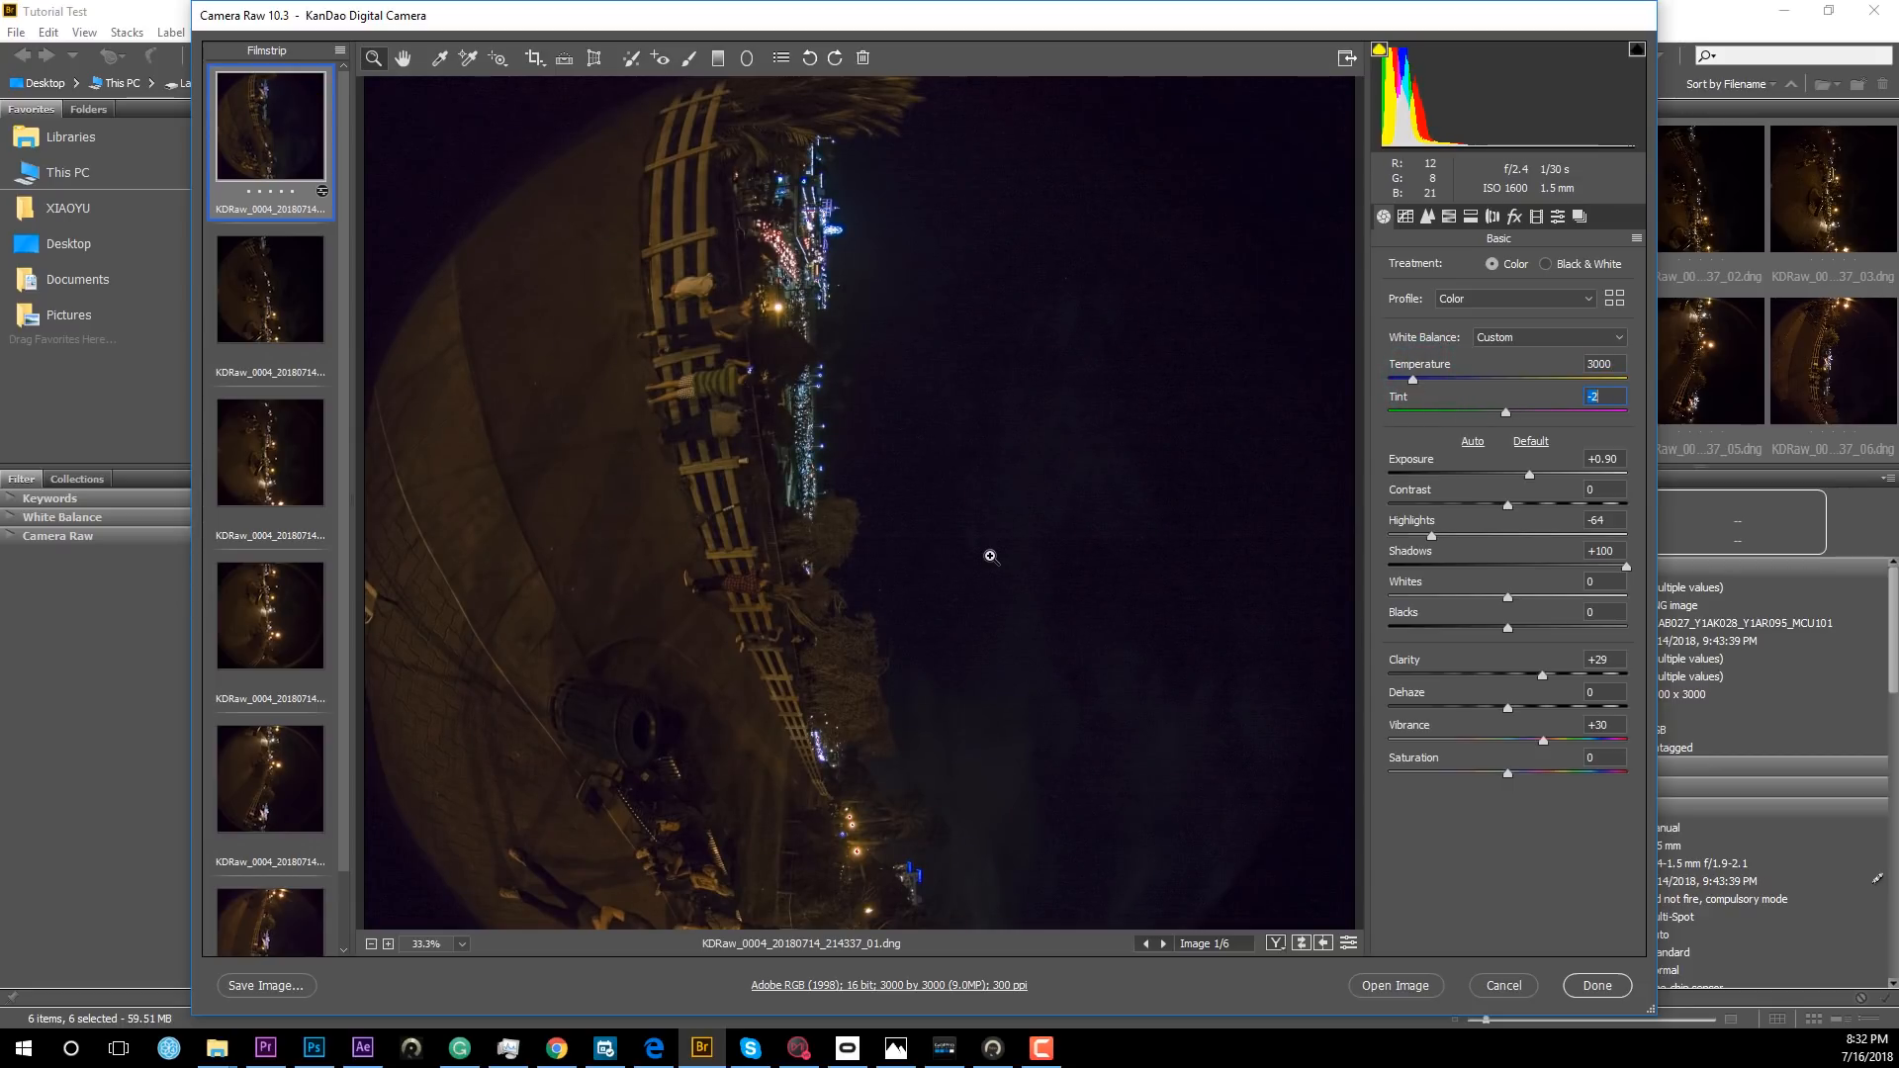
Set the first image's sharpening amount to 69 and its luminance noise reduction to 20.
key(ctrl+alt+3)
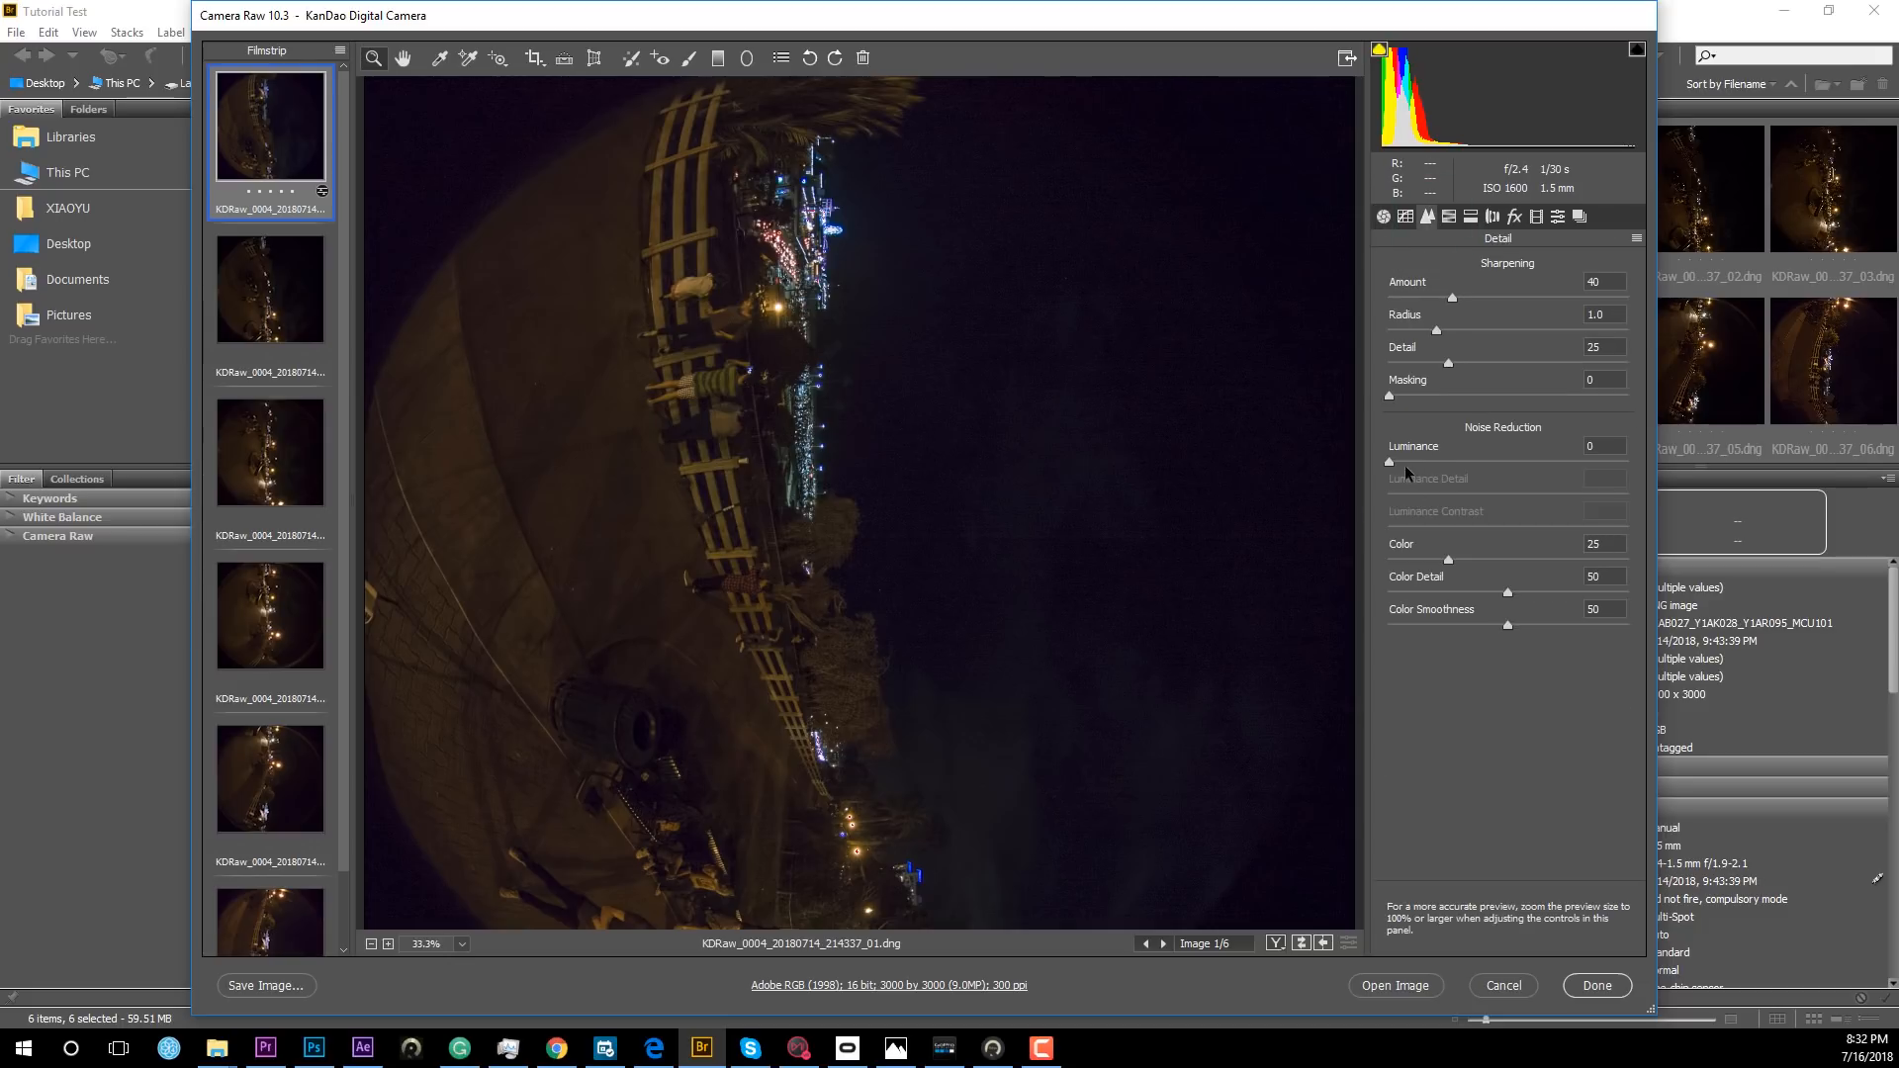
drag(1389, 462, 1417, 462)
drag(1452, 299, 1498, 299)
drag(1418, 462, 1438, 462)
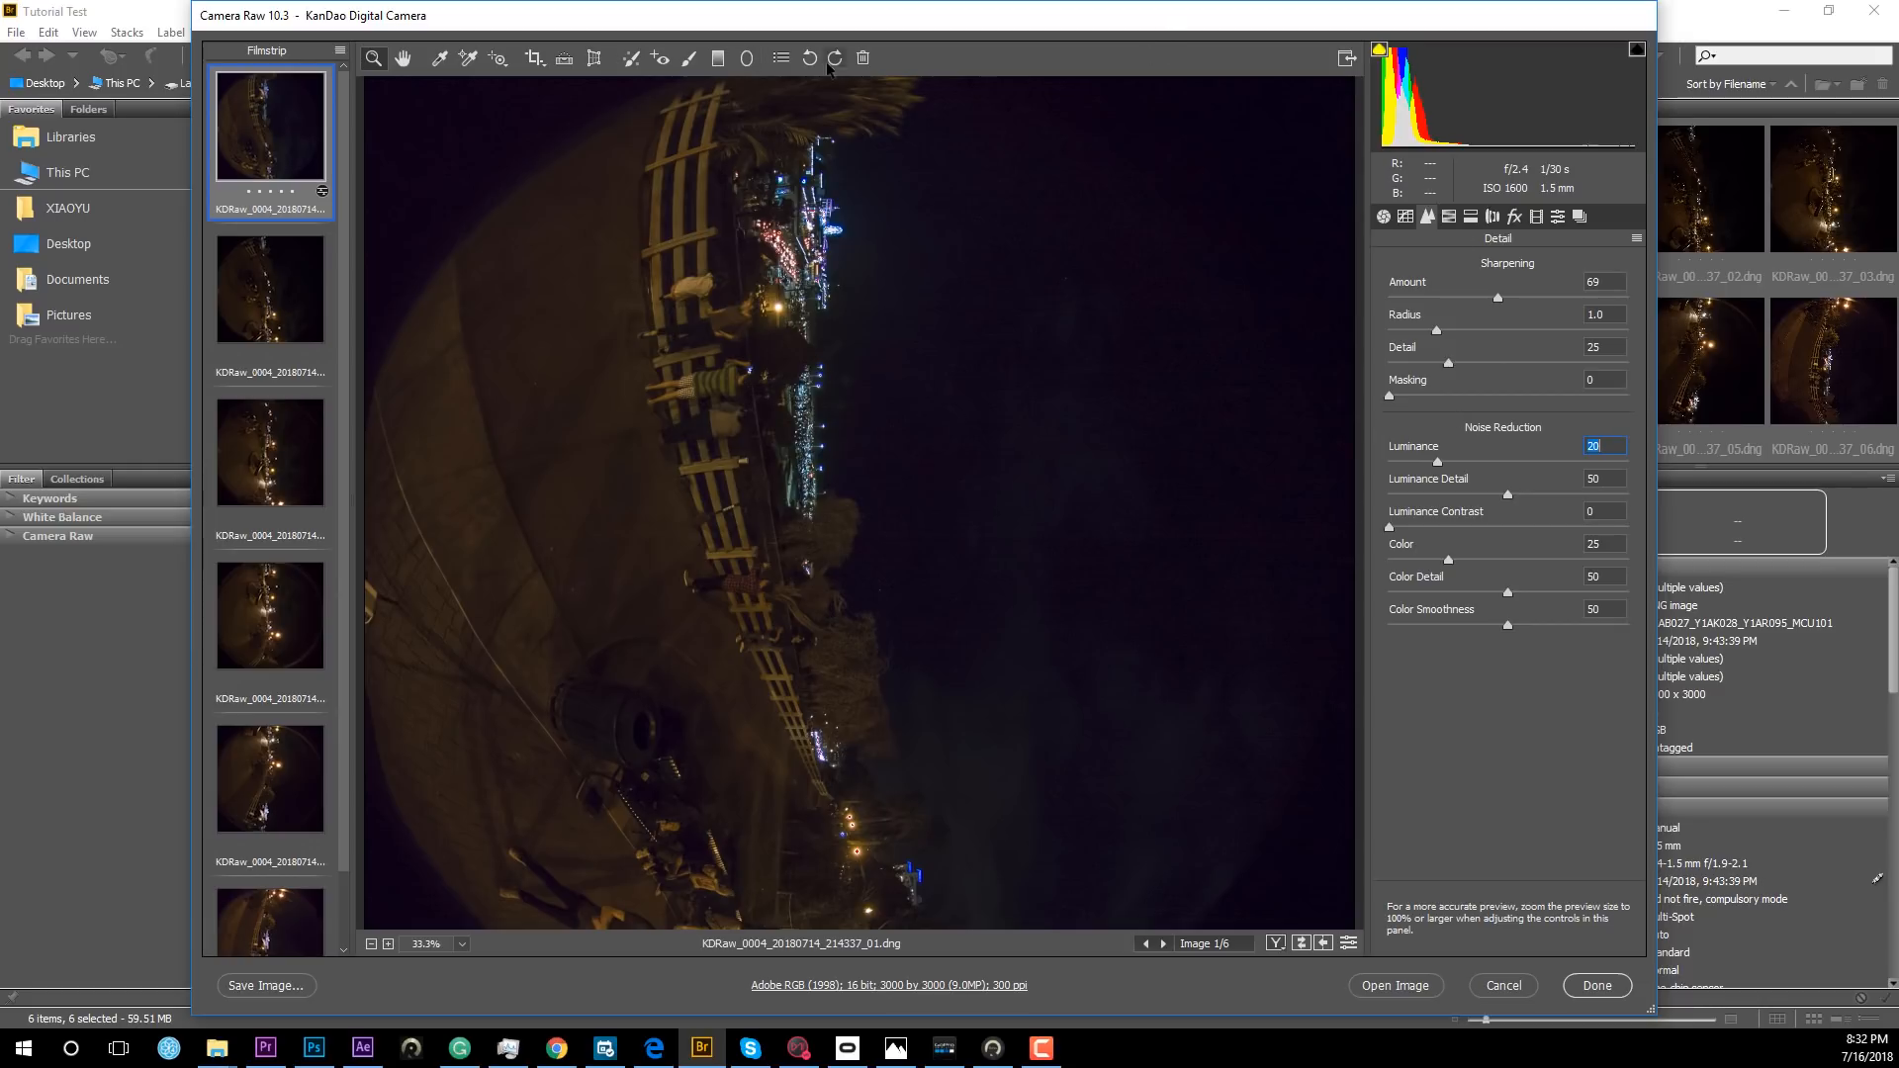
Enable Remove Chromatic Aberration in the lens corrections for the first image.
click(1514, 219)
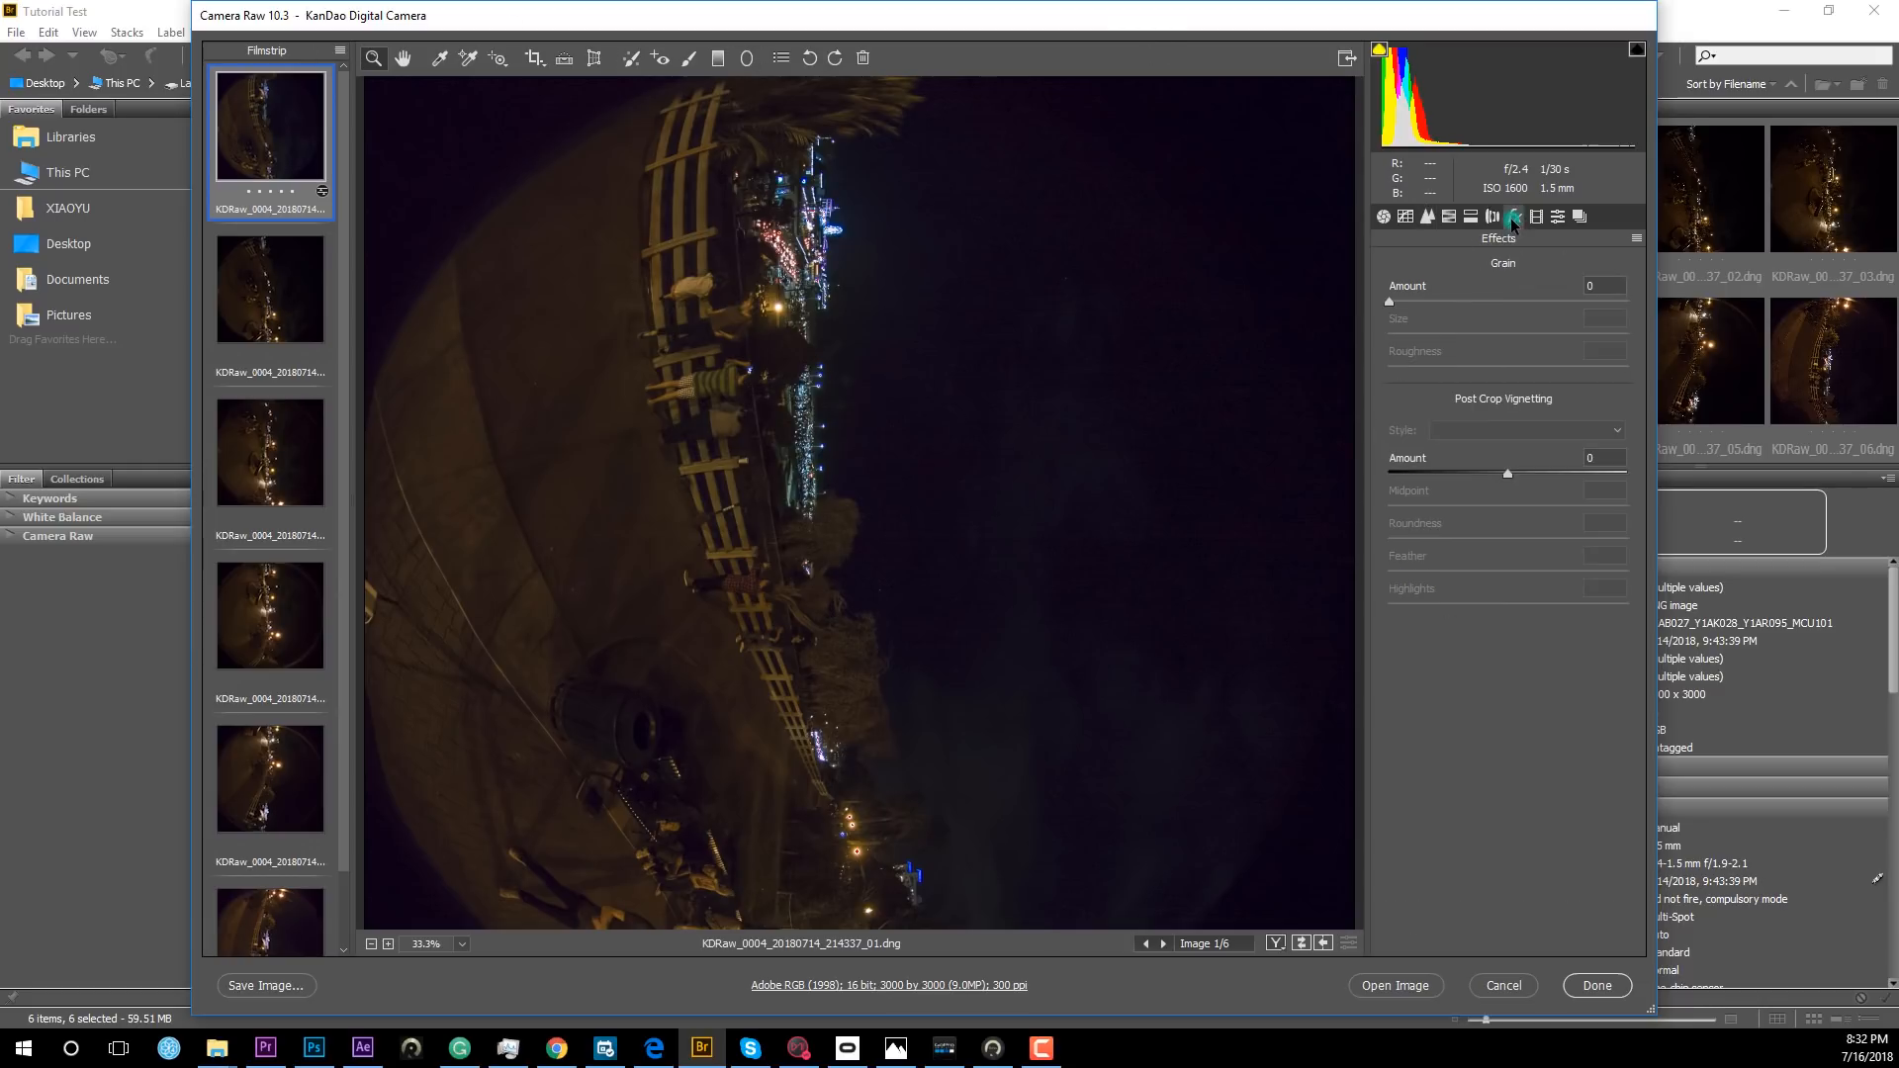
click(1493, 217)
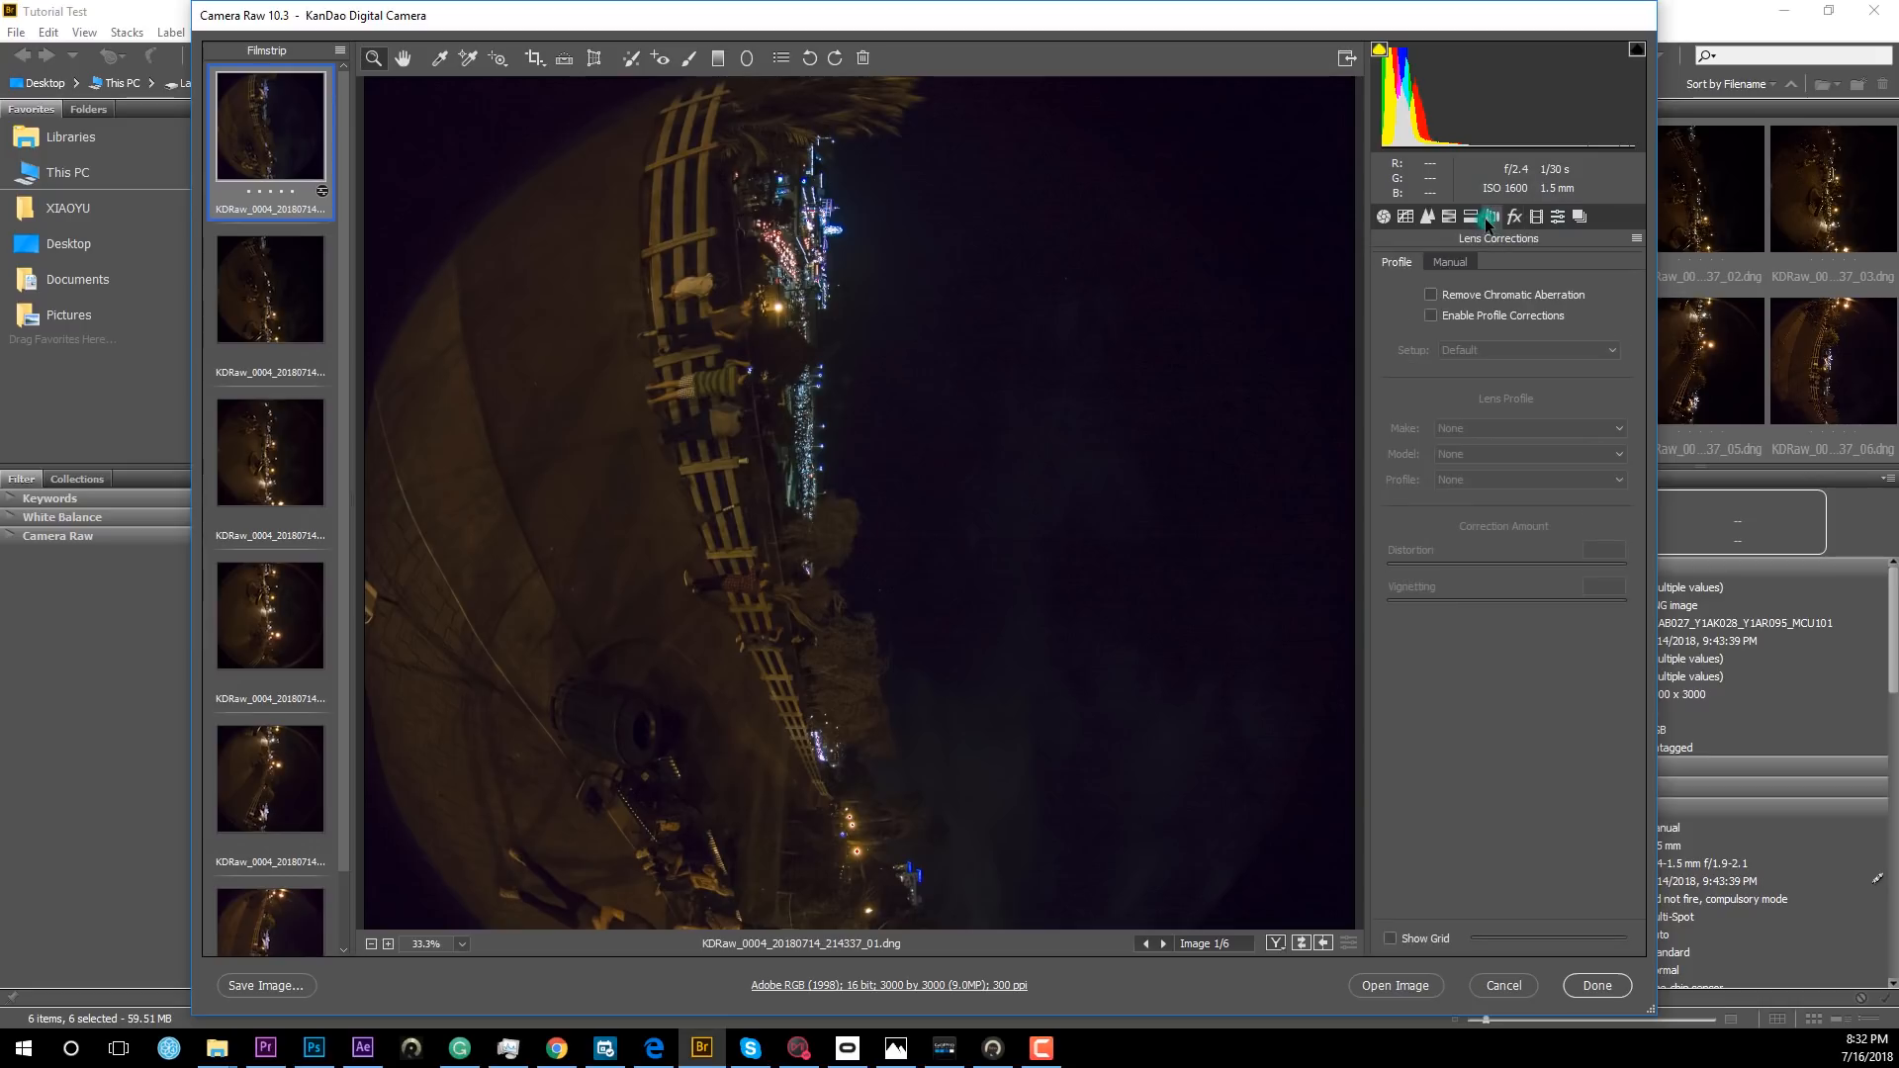
click(1430, 294)
Synchronize the first image's settings across all six images, keeping the default selection of adjustments.
click(246, 126)
key(ctrl+a)
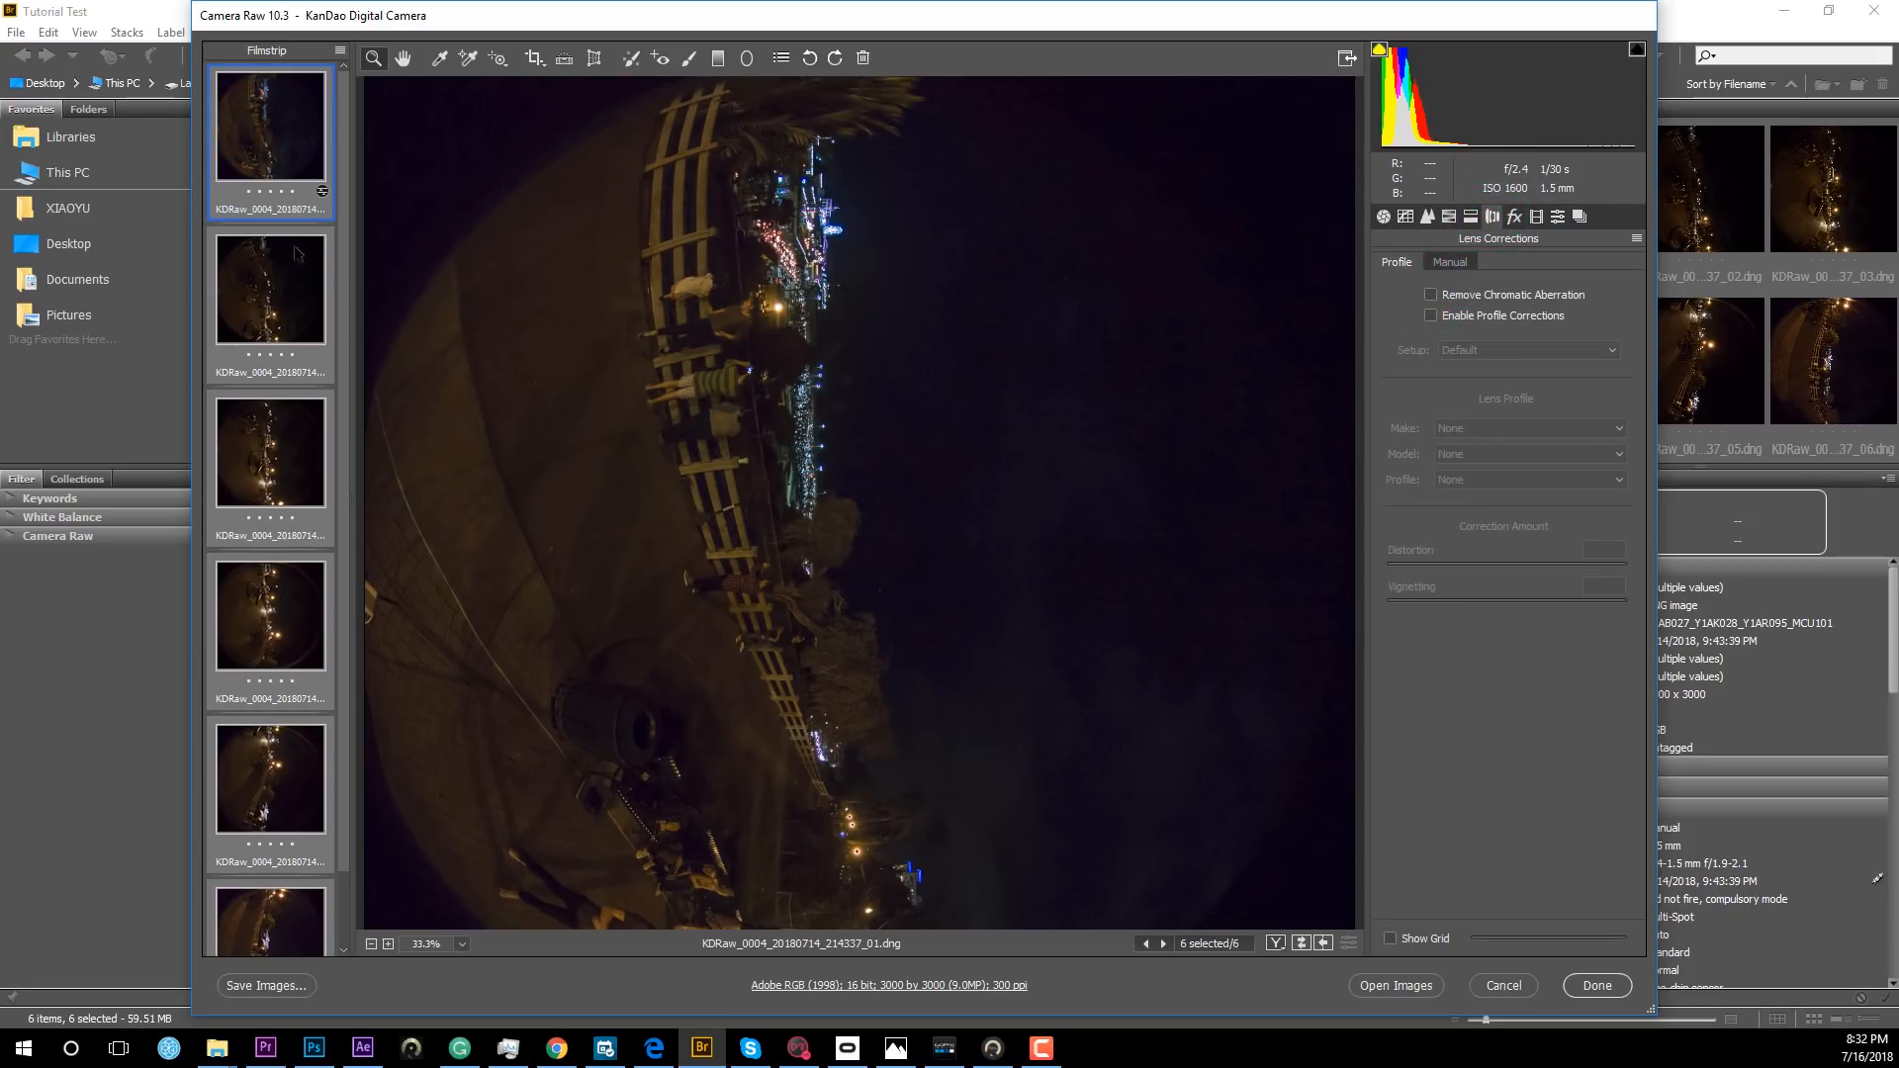
click(340, 51)
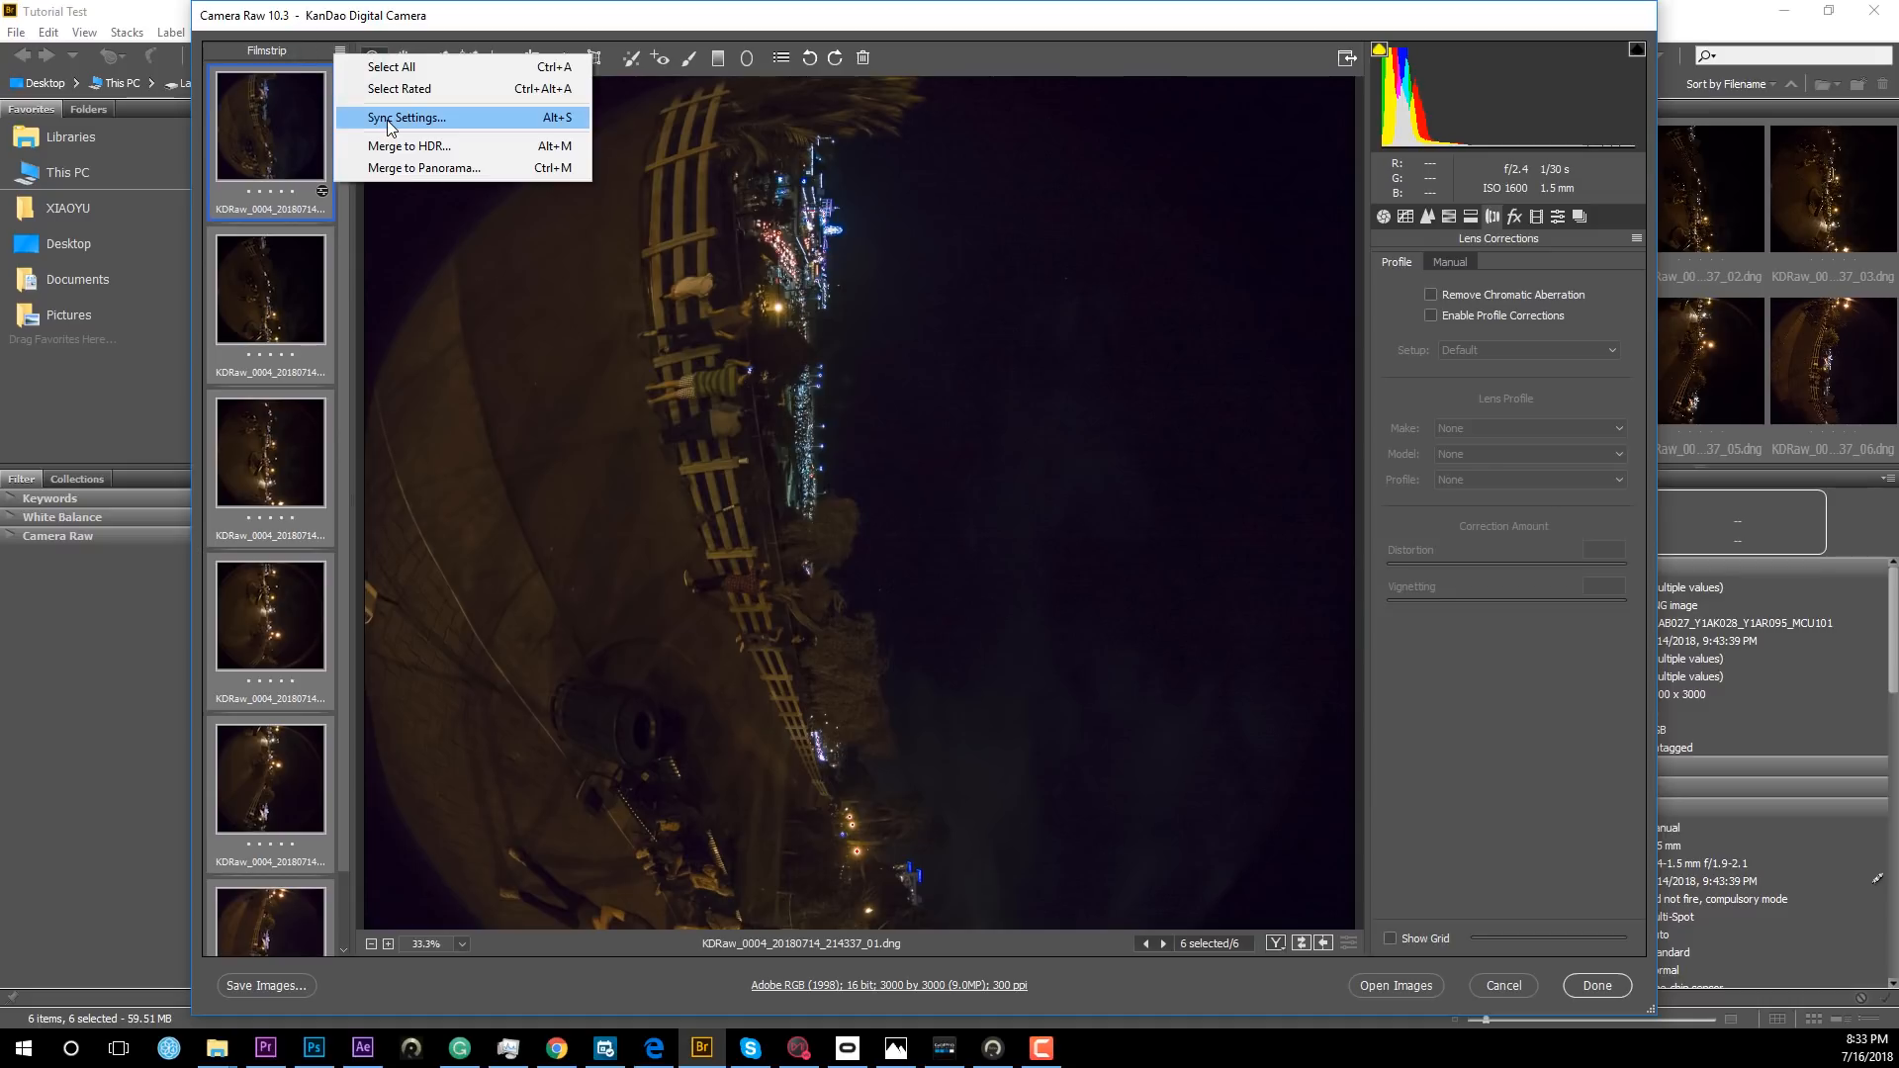
click(389, 119)
click(1007, 222)
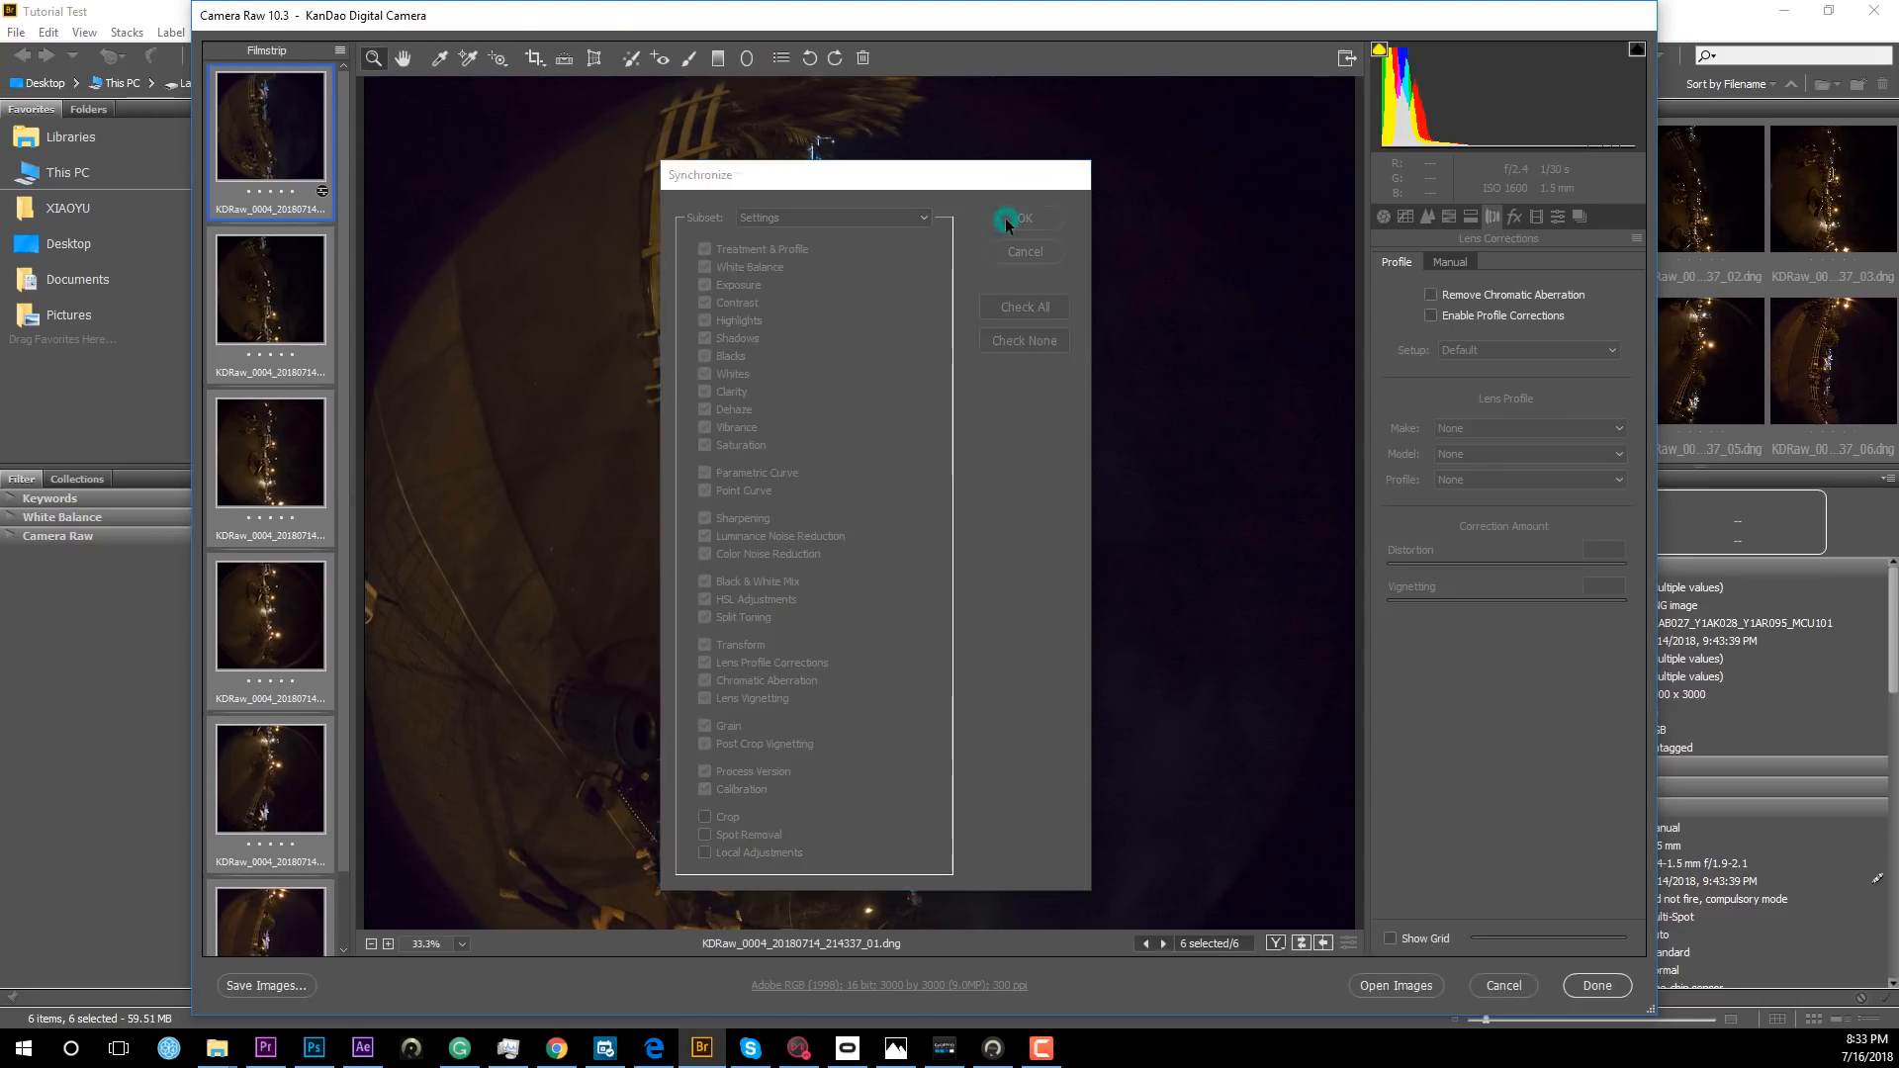
Save all six images as 16-bit uncompressed TIFF files to L:\360\7132018_KandaoRAW+\Tutorial Test\output.
click(280, 158)
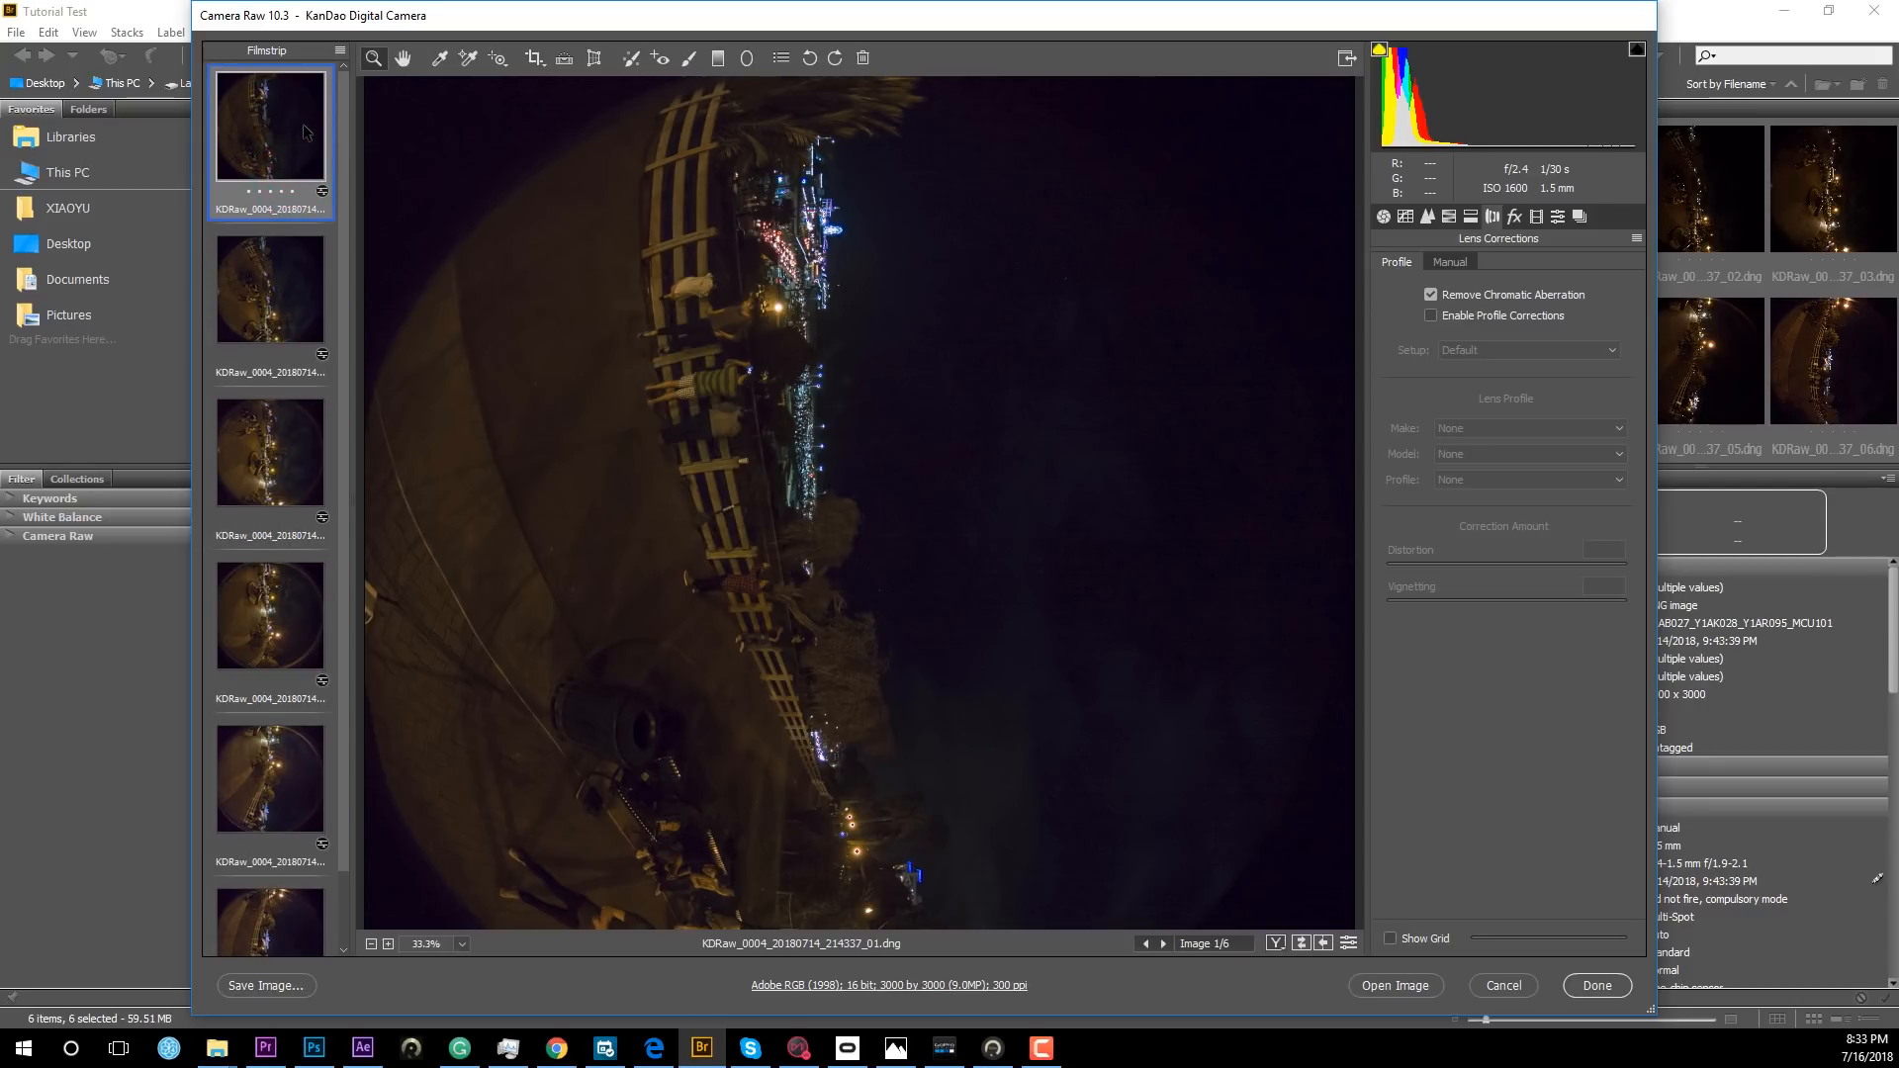
key(ctrl+a)
click(254, 986)
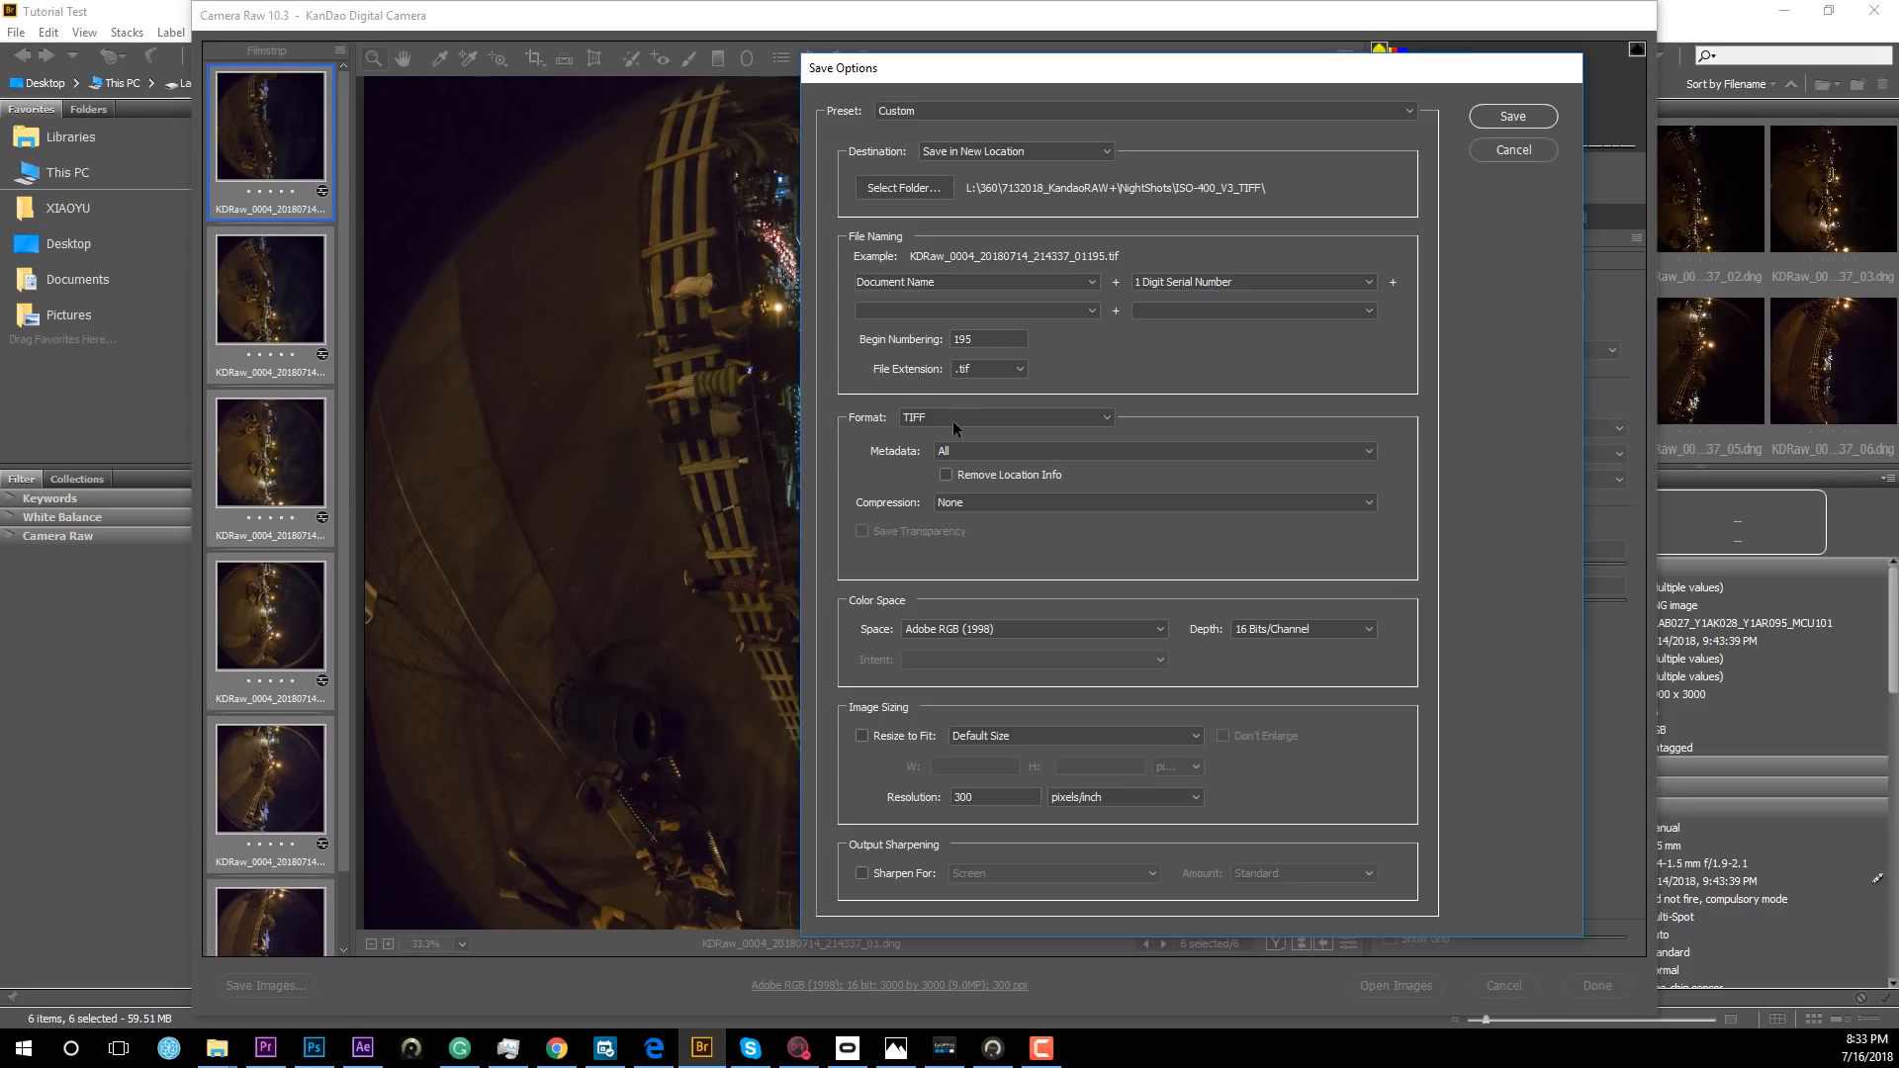
click(891, 192)
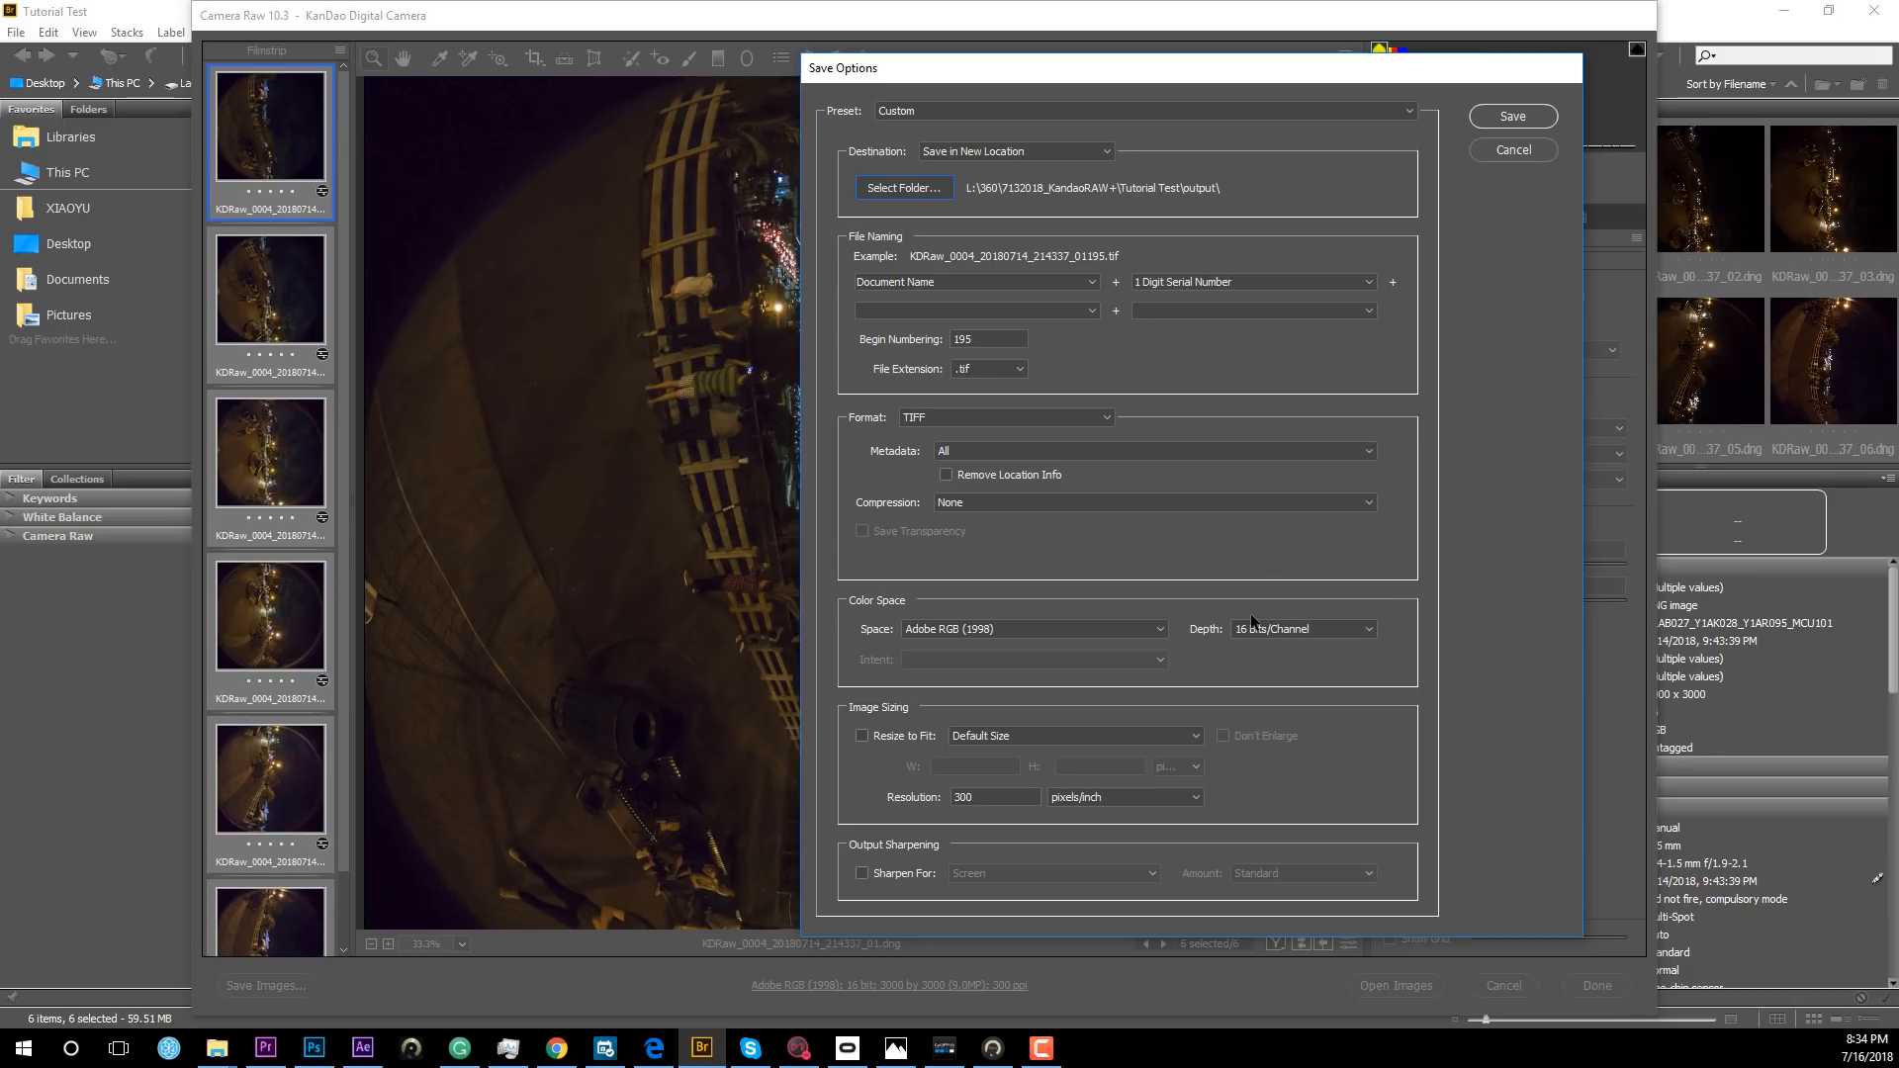
click(1513, 115)
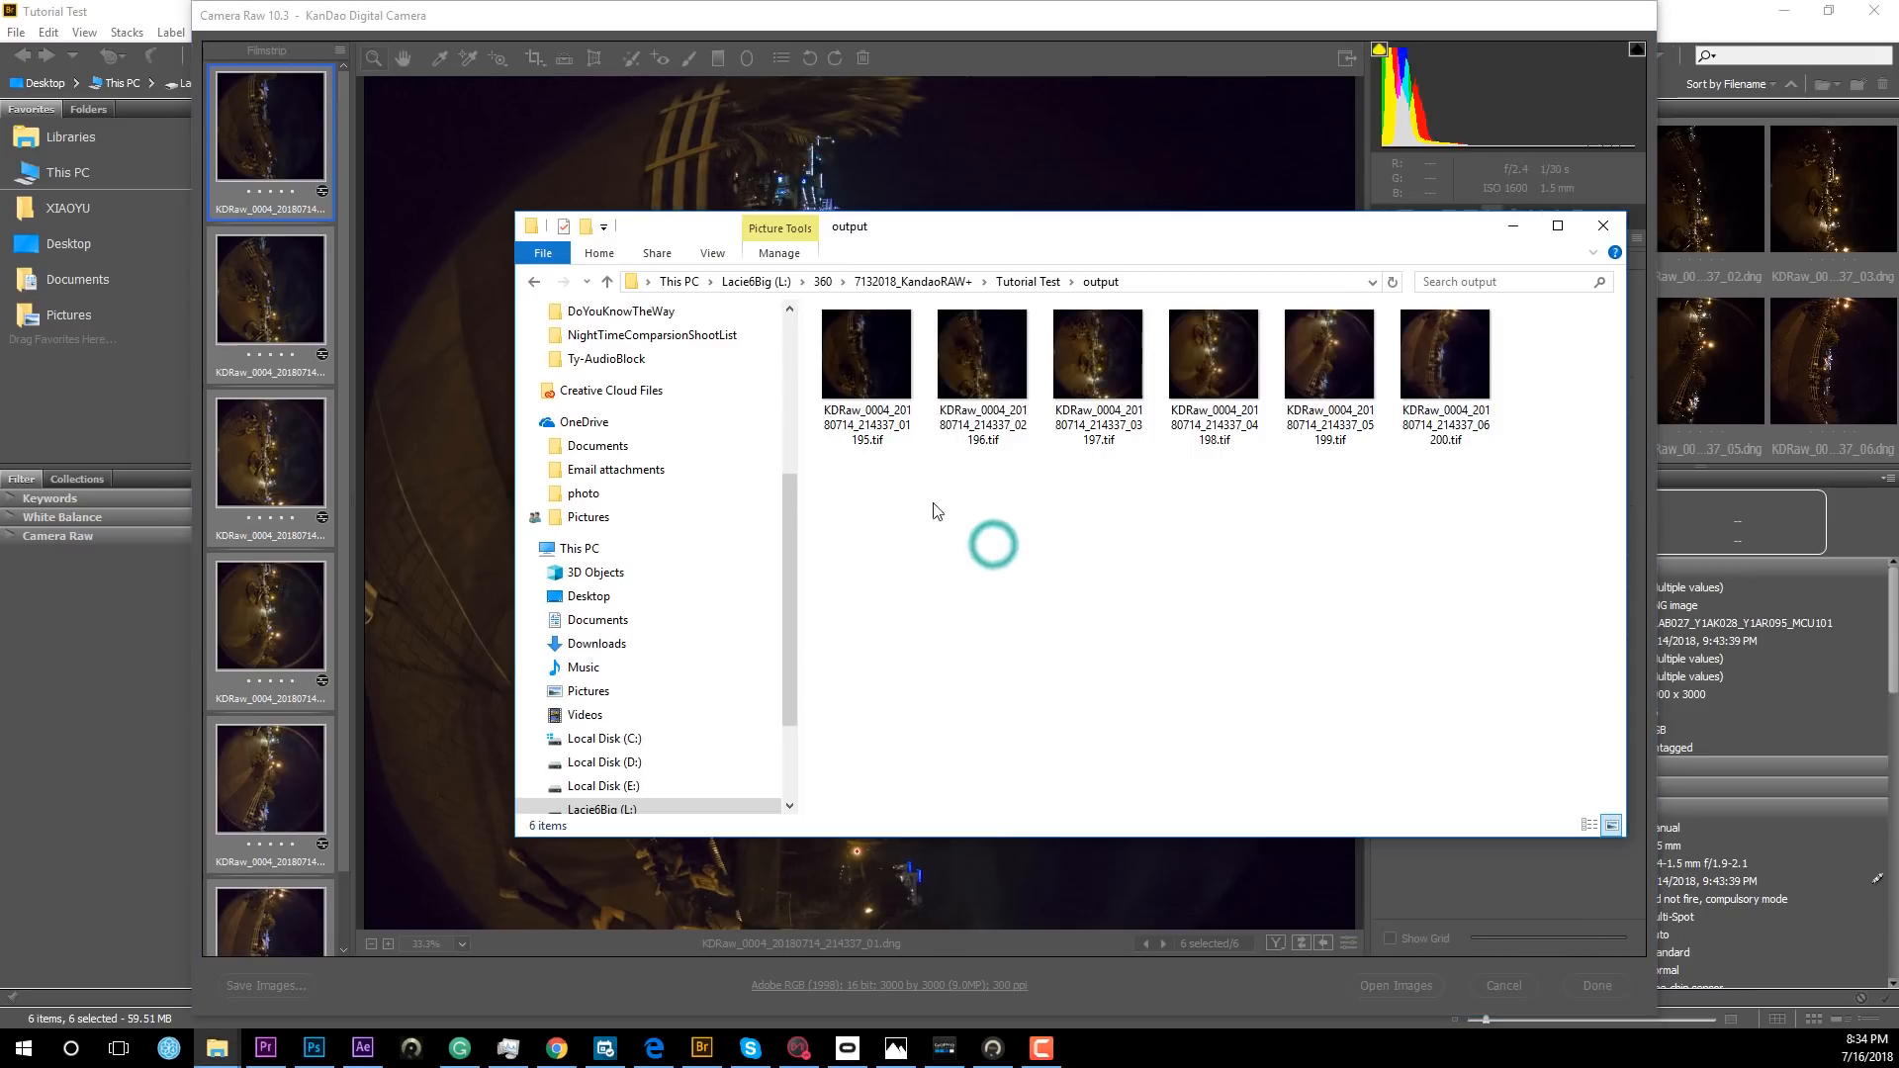
Switch to Mistika VR and import the six TIFF files from the output folder.
drag(858, 496, 1352, 519)
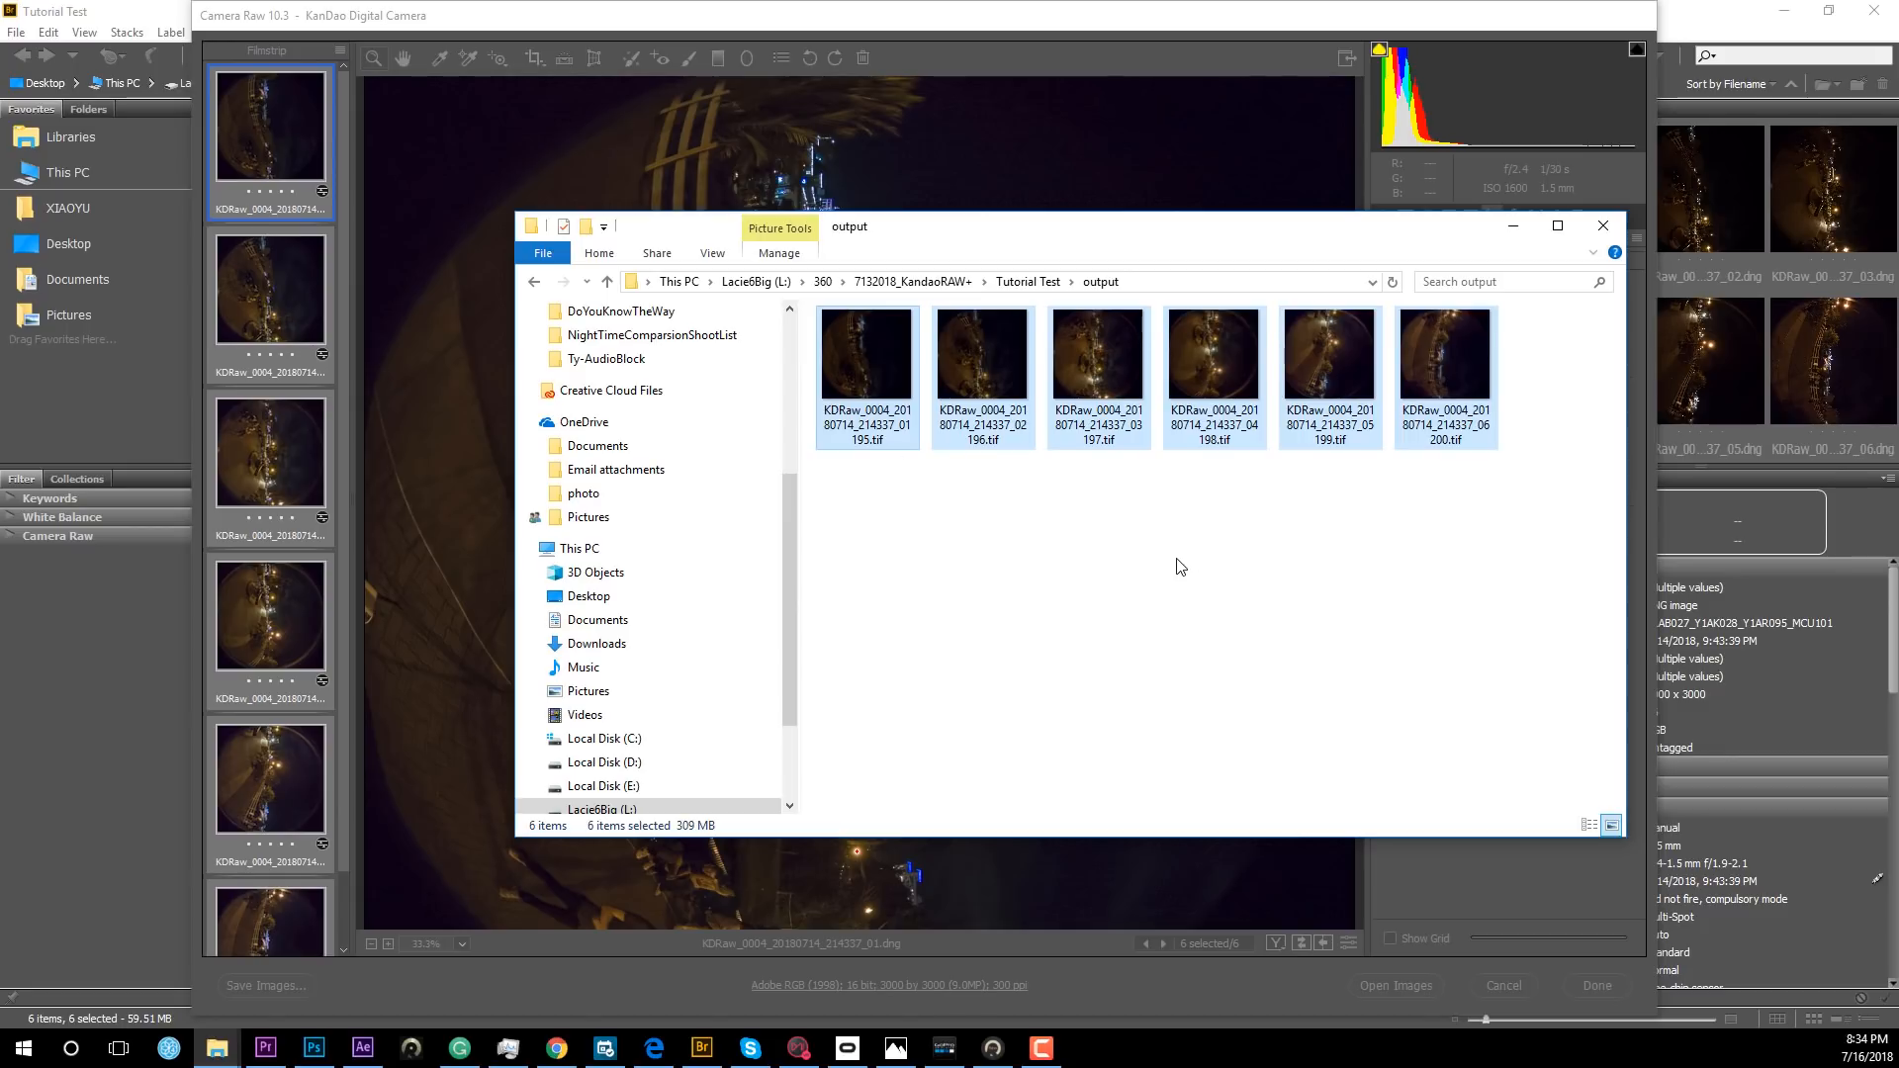
click(799, 1048)
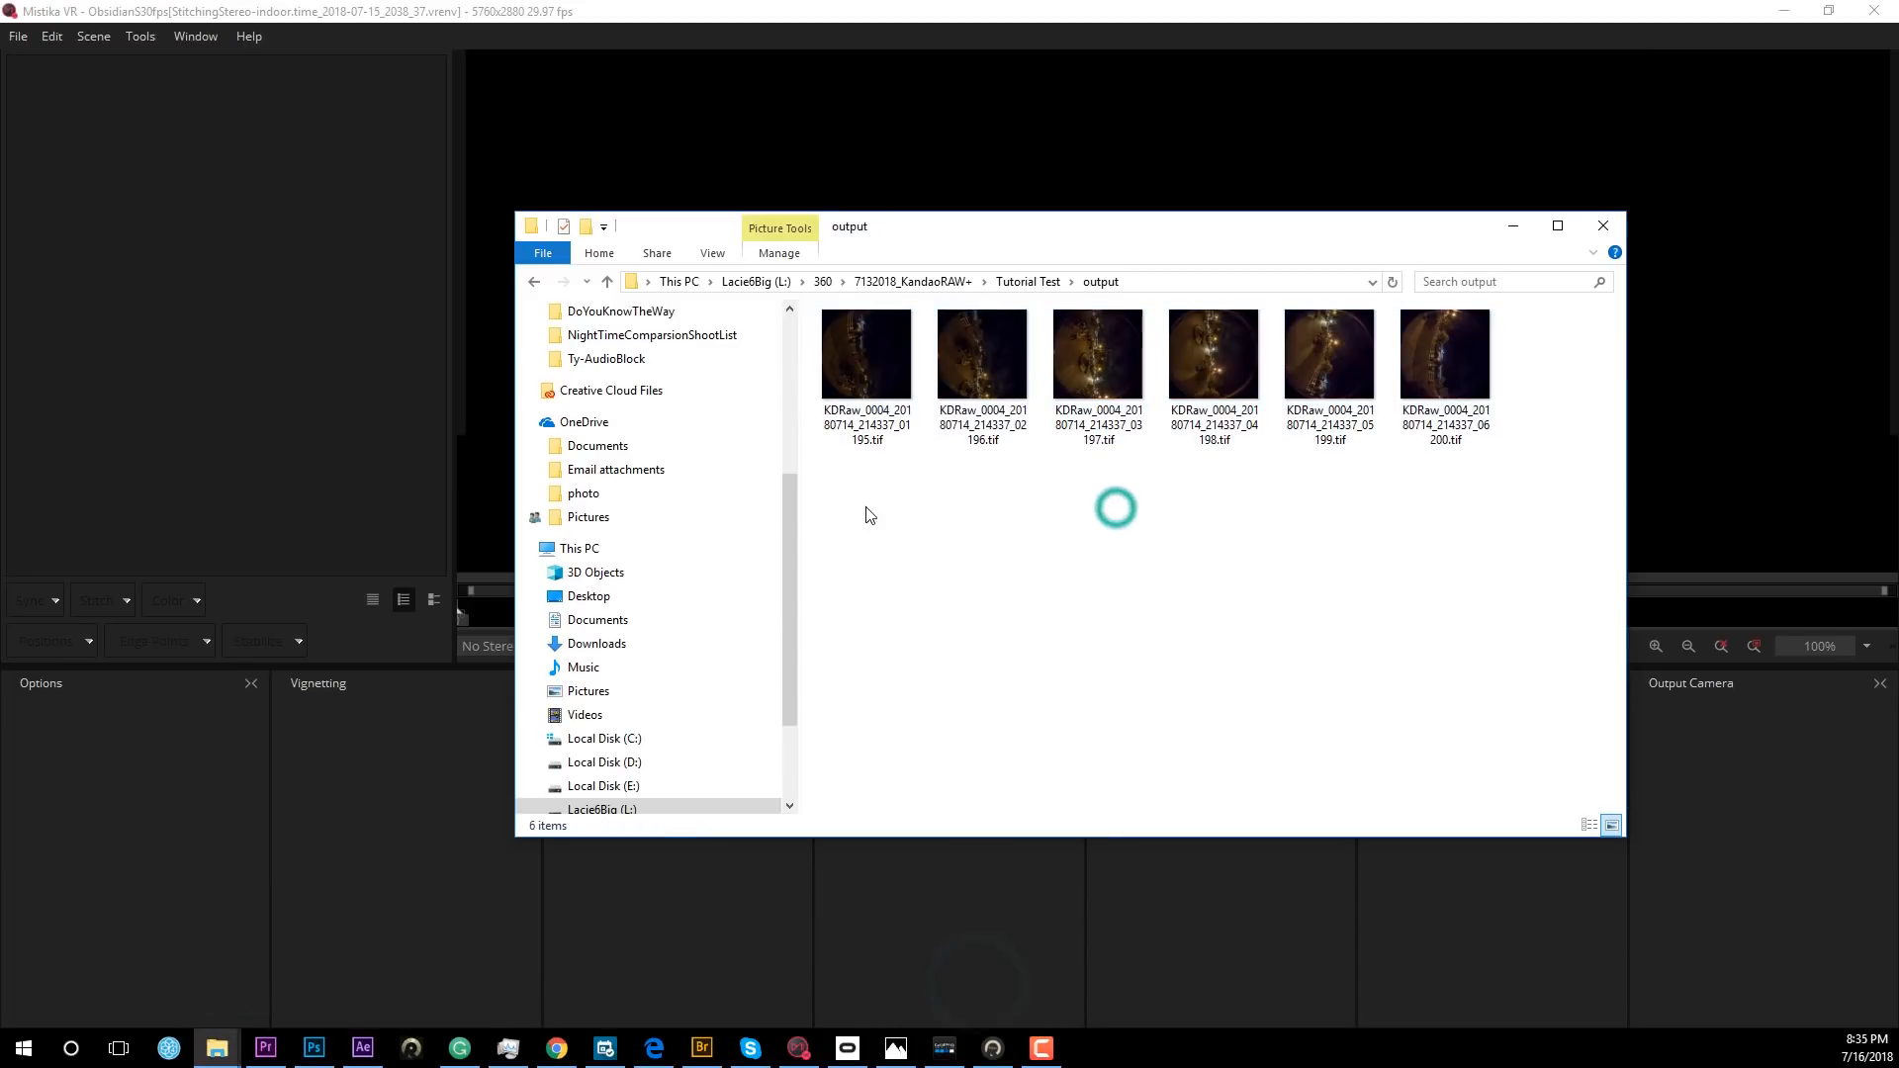
drag(868, 368, 247, 317)
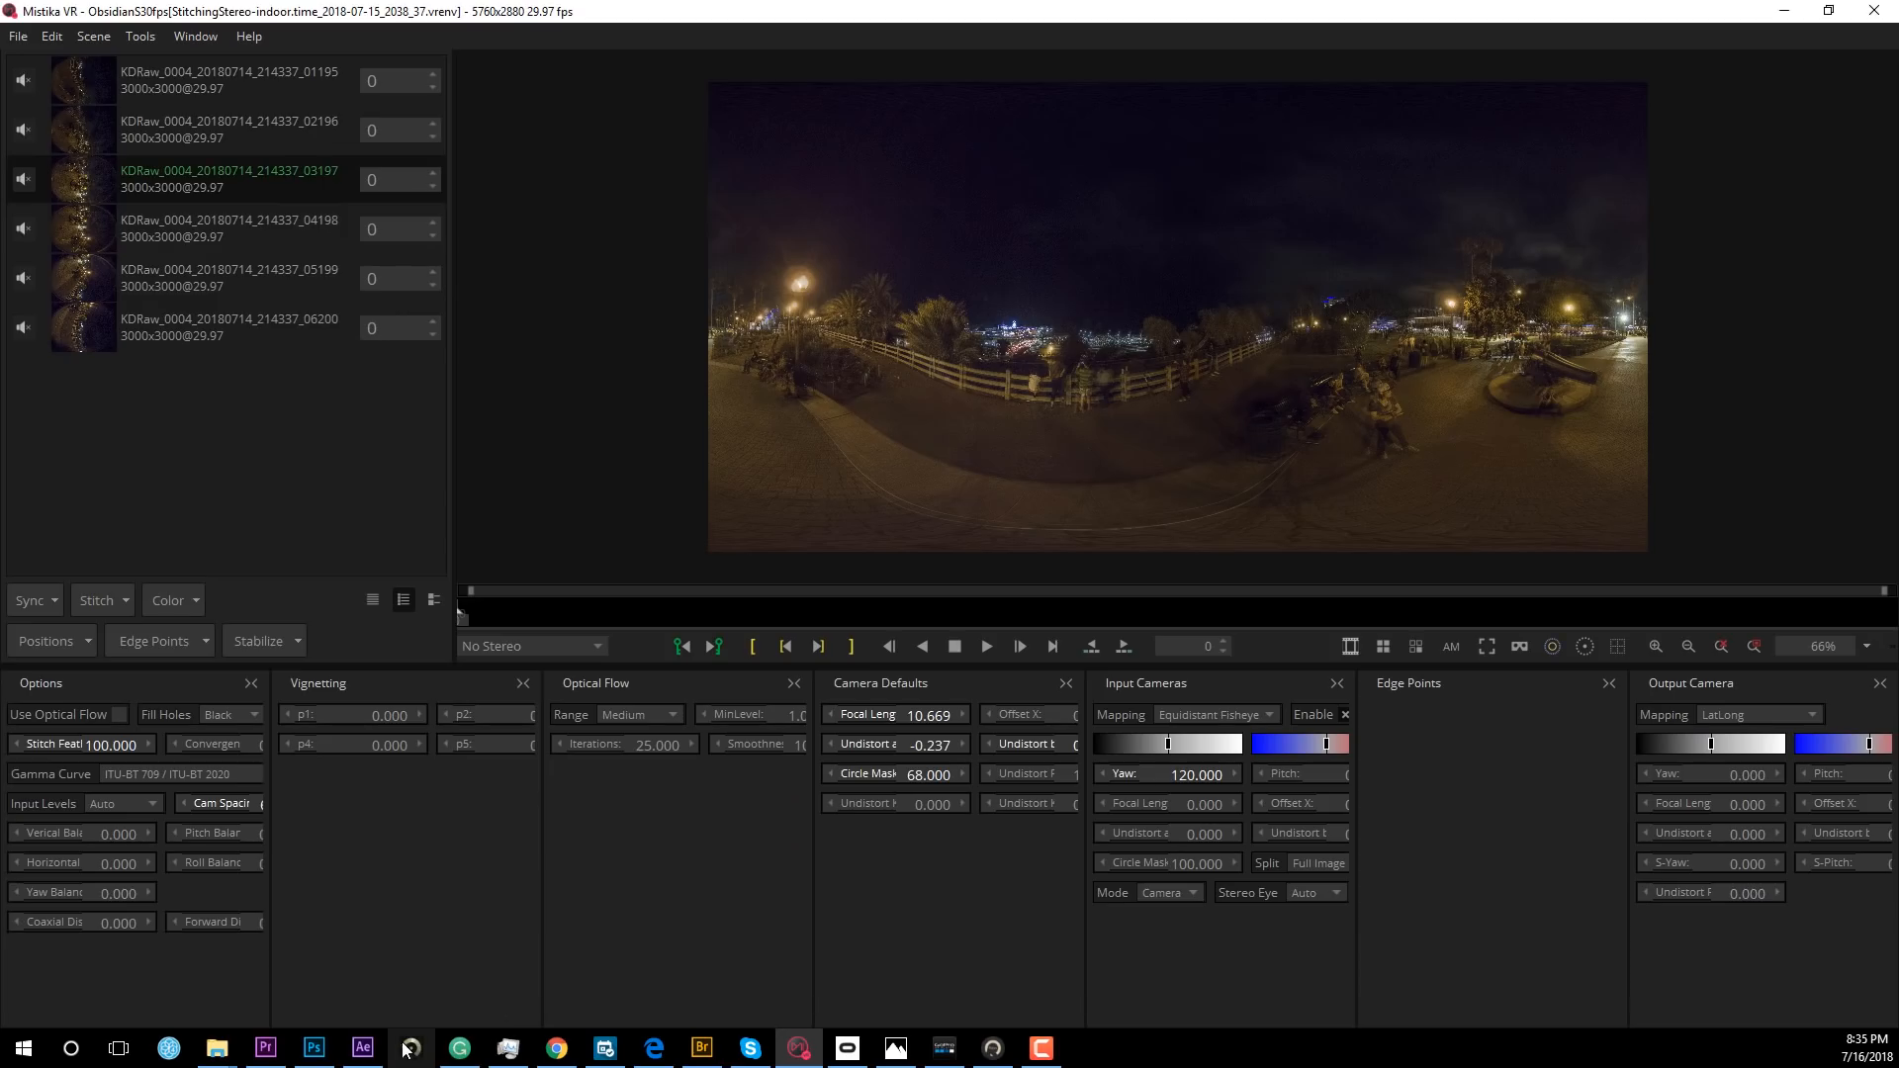
Apply the stitching calibration 0007_20180714_214519.kdproj from its folder in Test_4_BooBooAtNightSMpier to the imported images.
click(217, 1048)
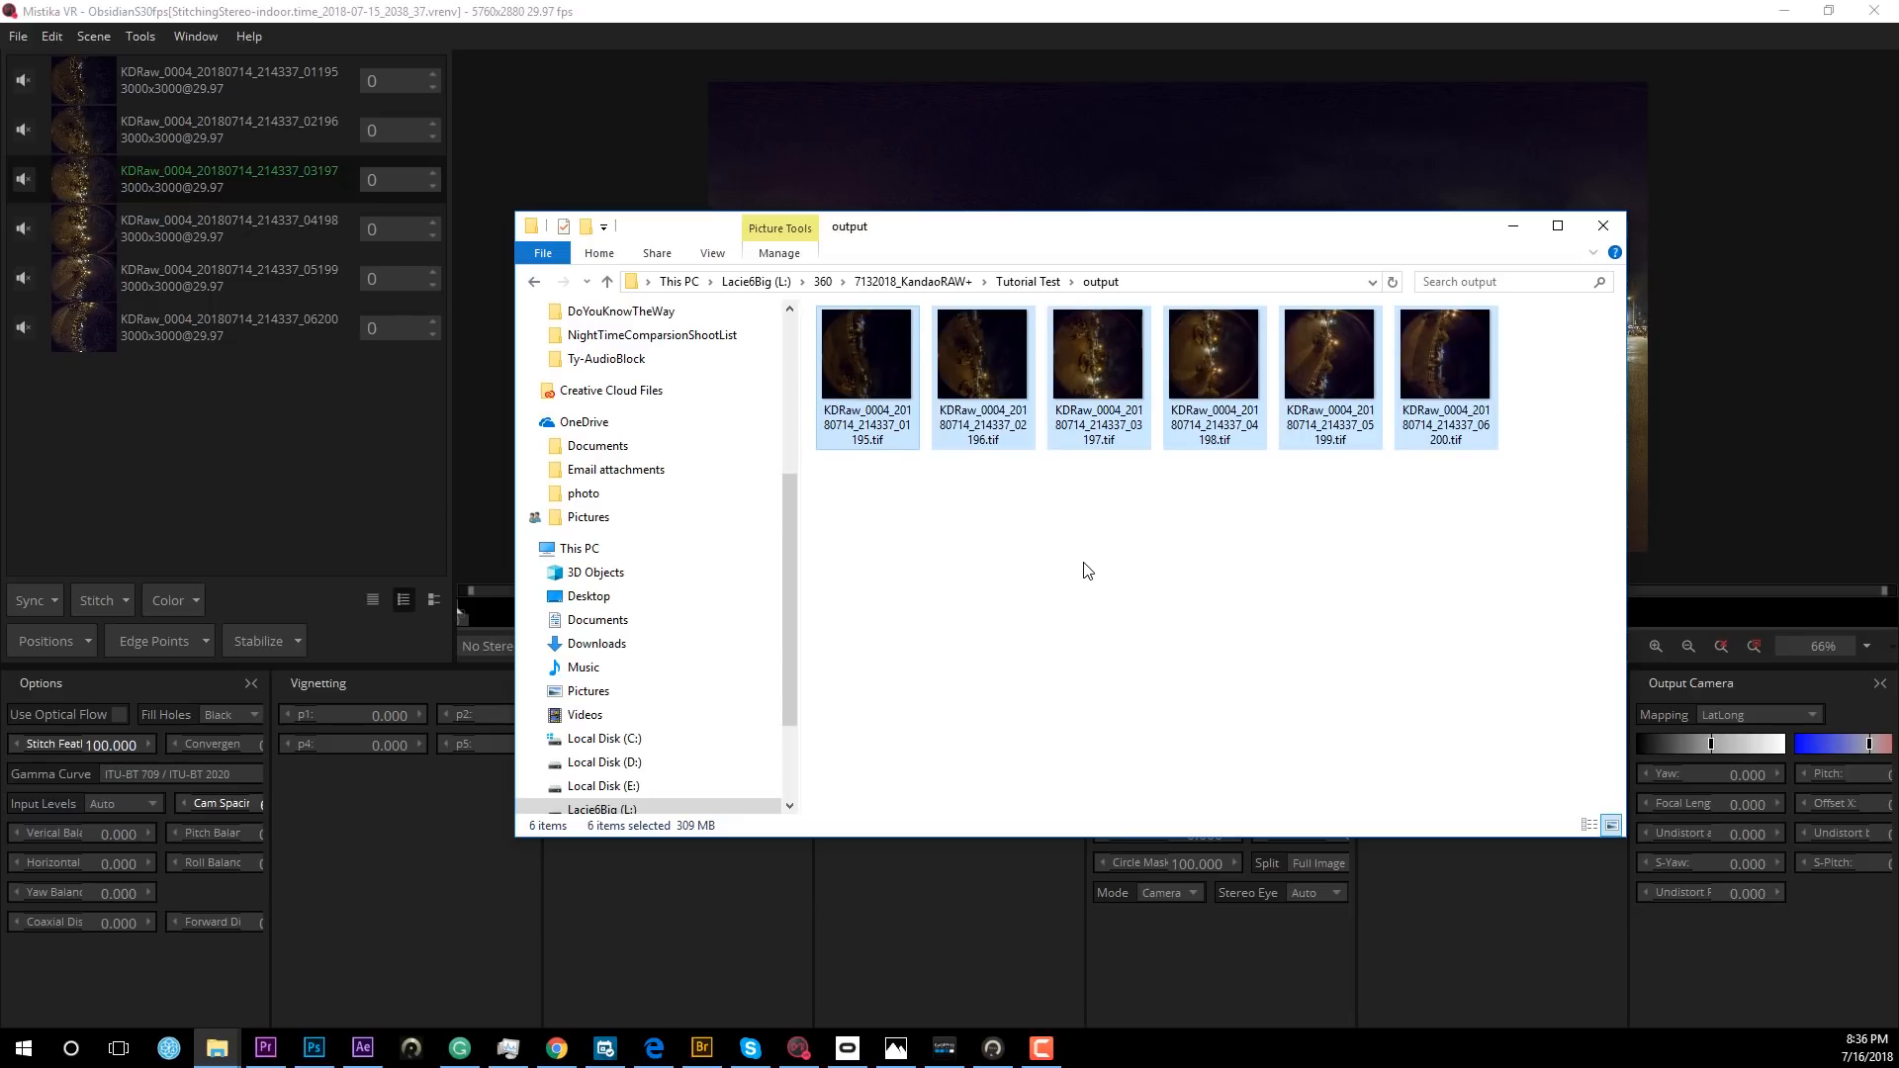
click(895, 284)
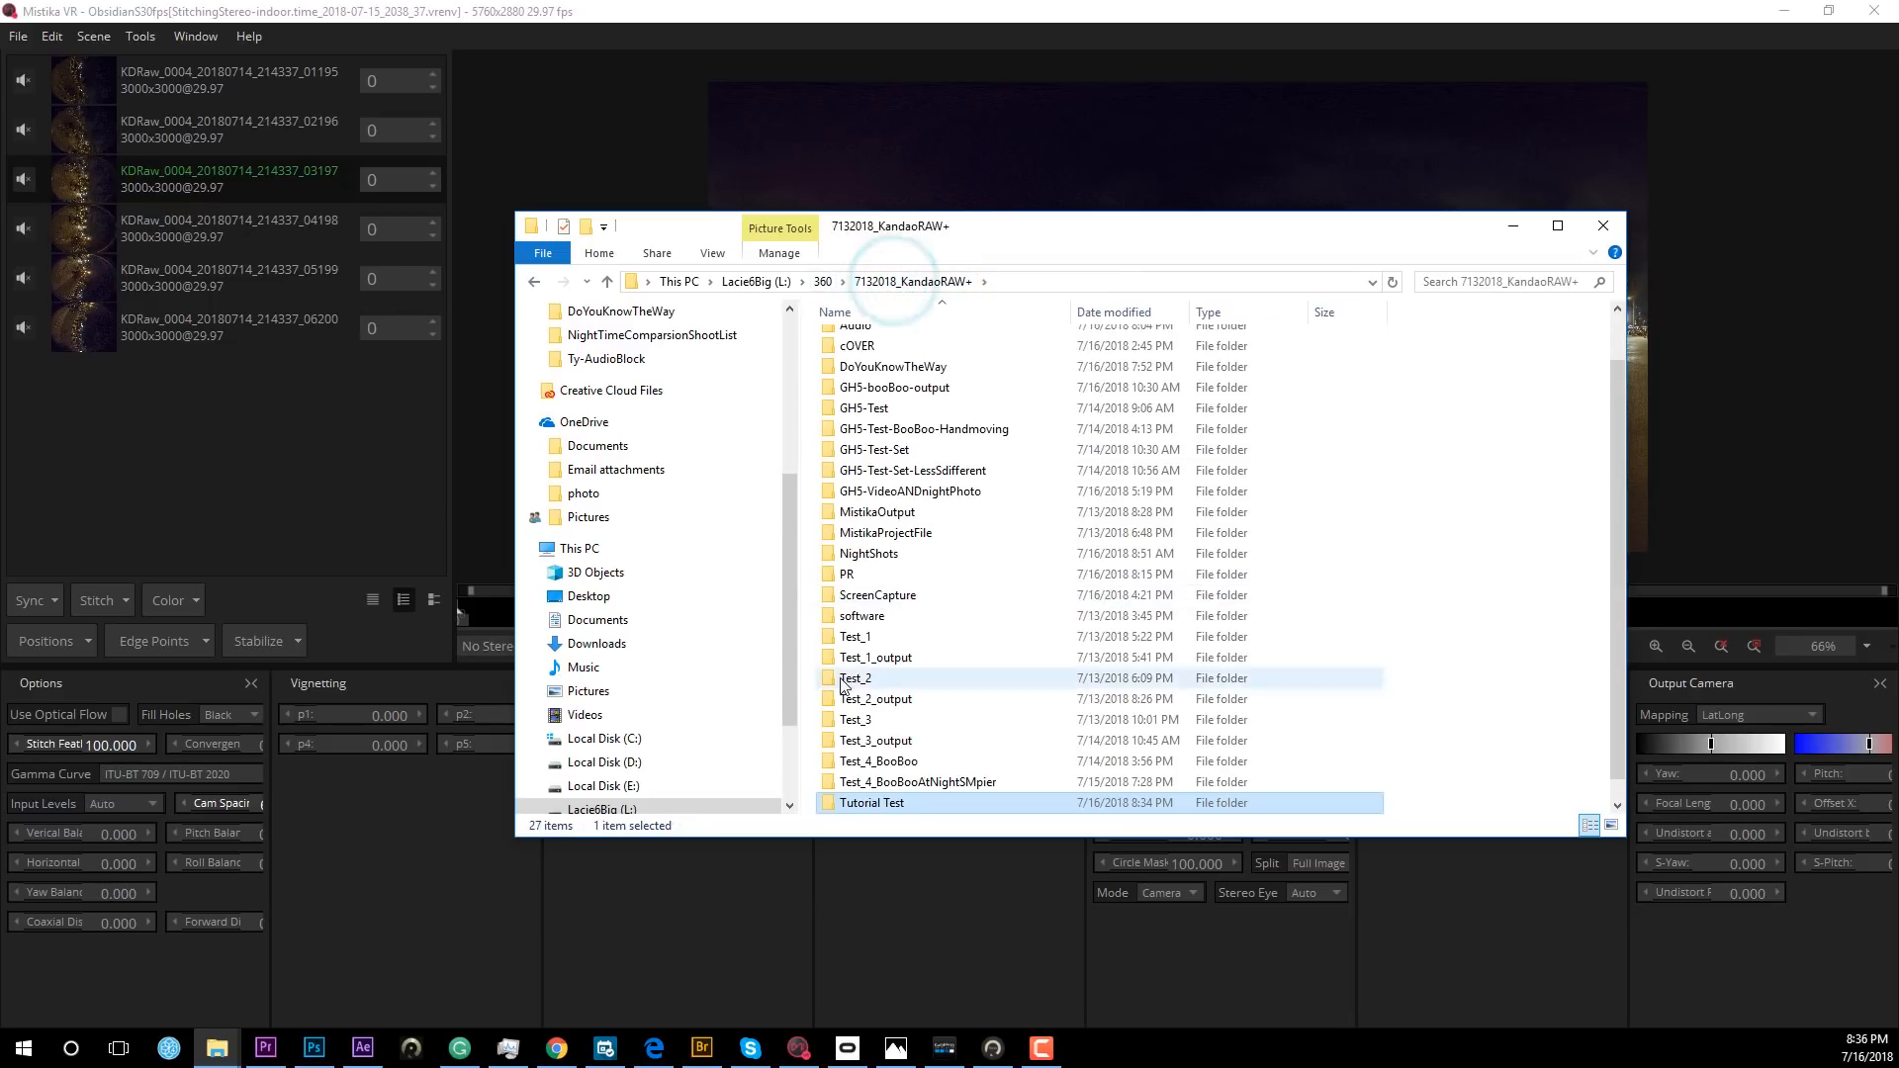
double_click(920, 768)
double_click(903, 497)
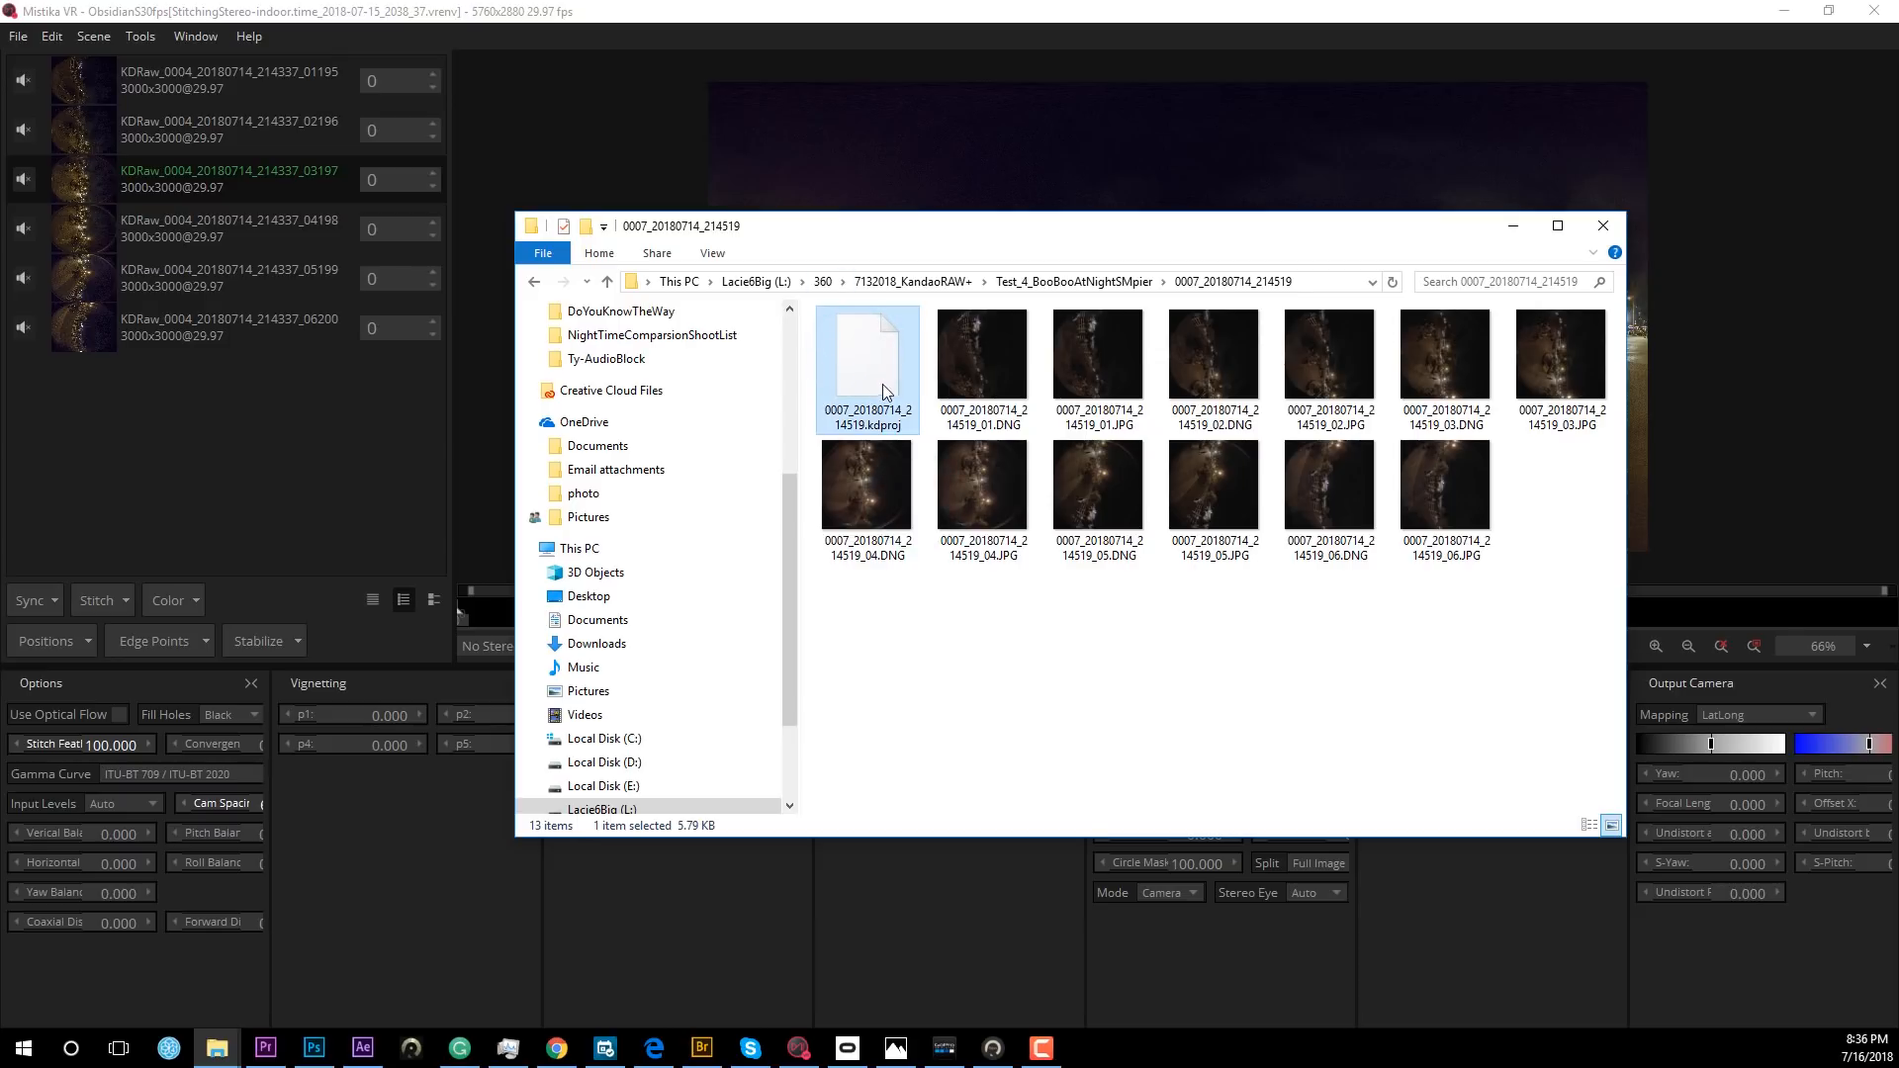
drag(871, 364, 299, 471)
click(1516, 225)
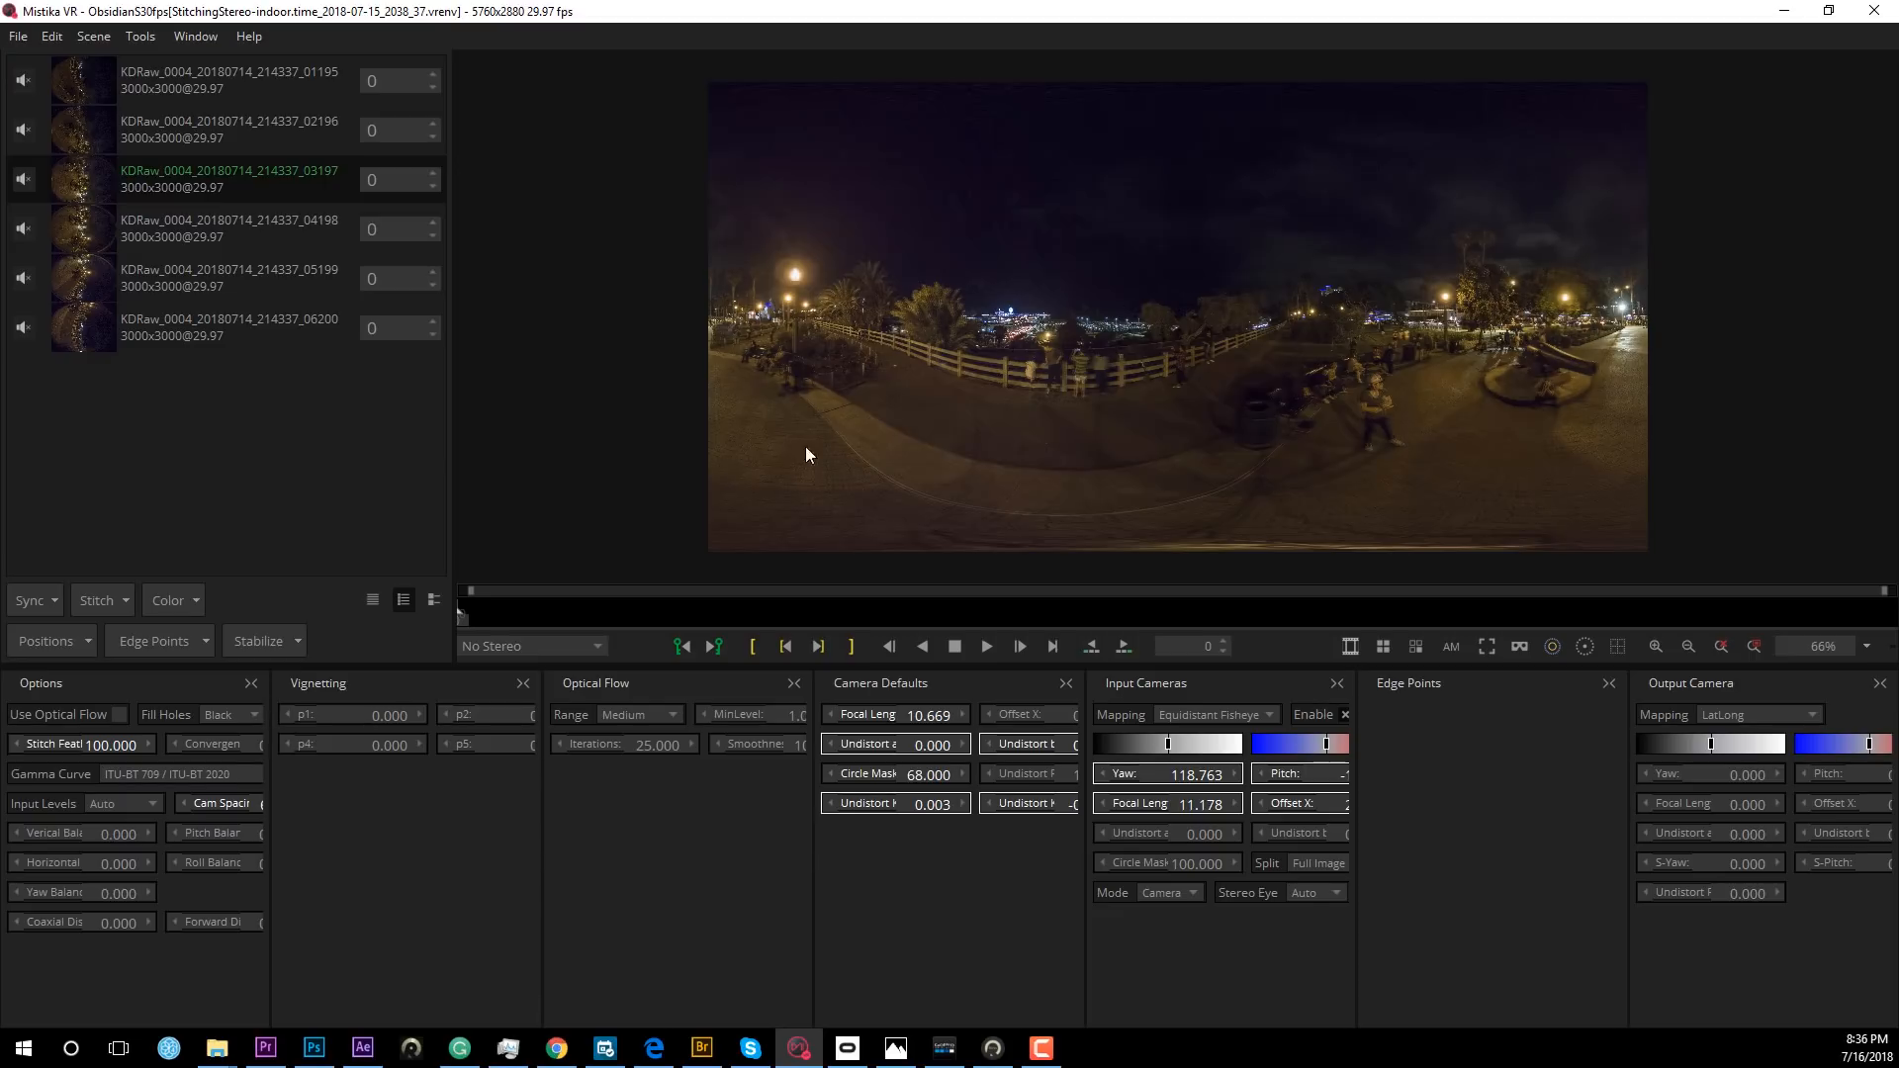
Turn on optical flow for the stitch and preview the left and right stereo views.
click(119, 716)
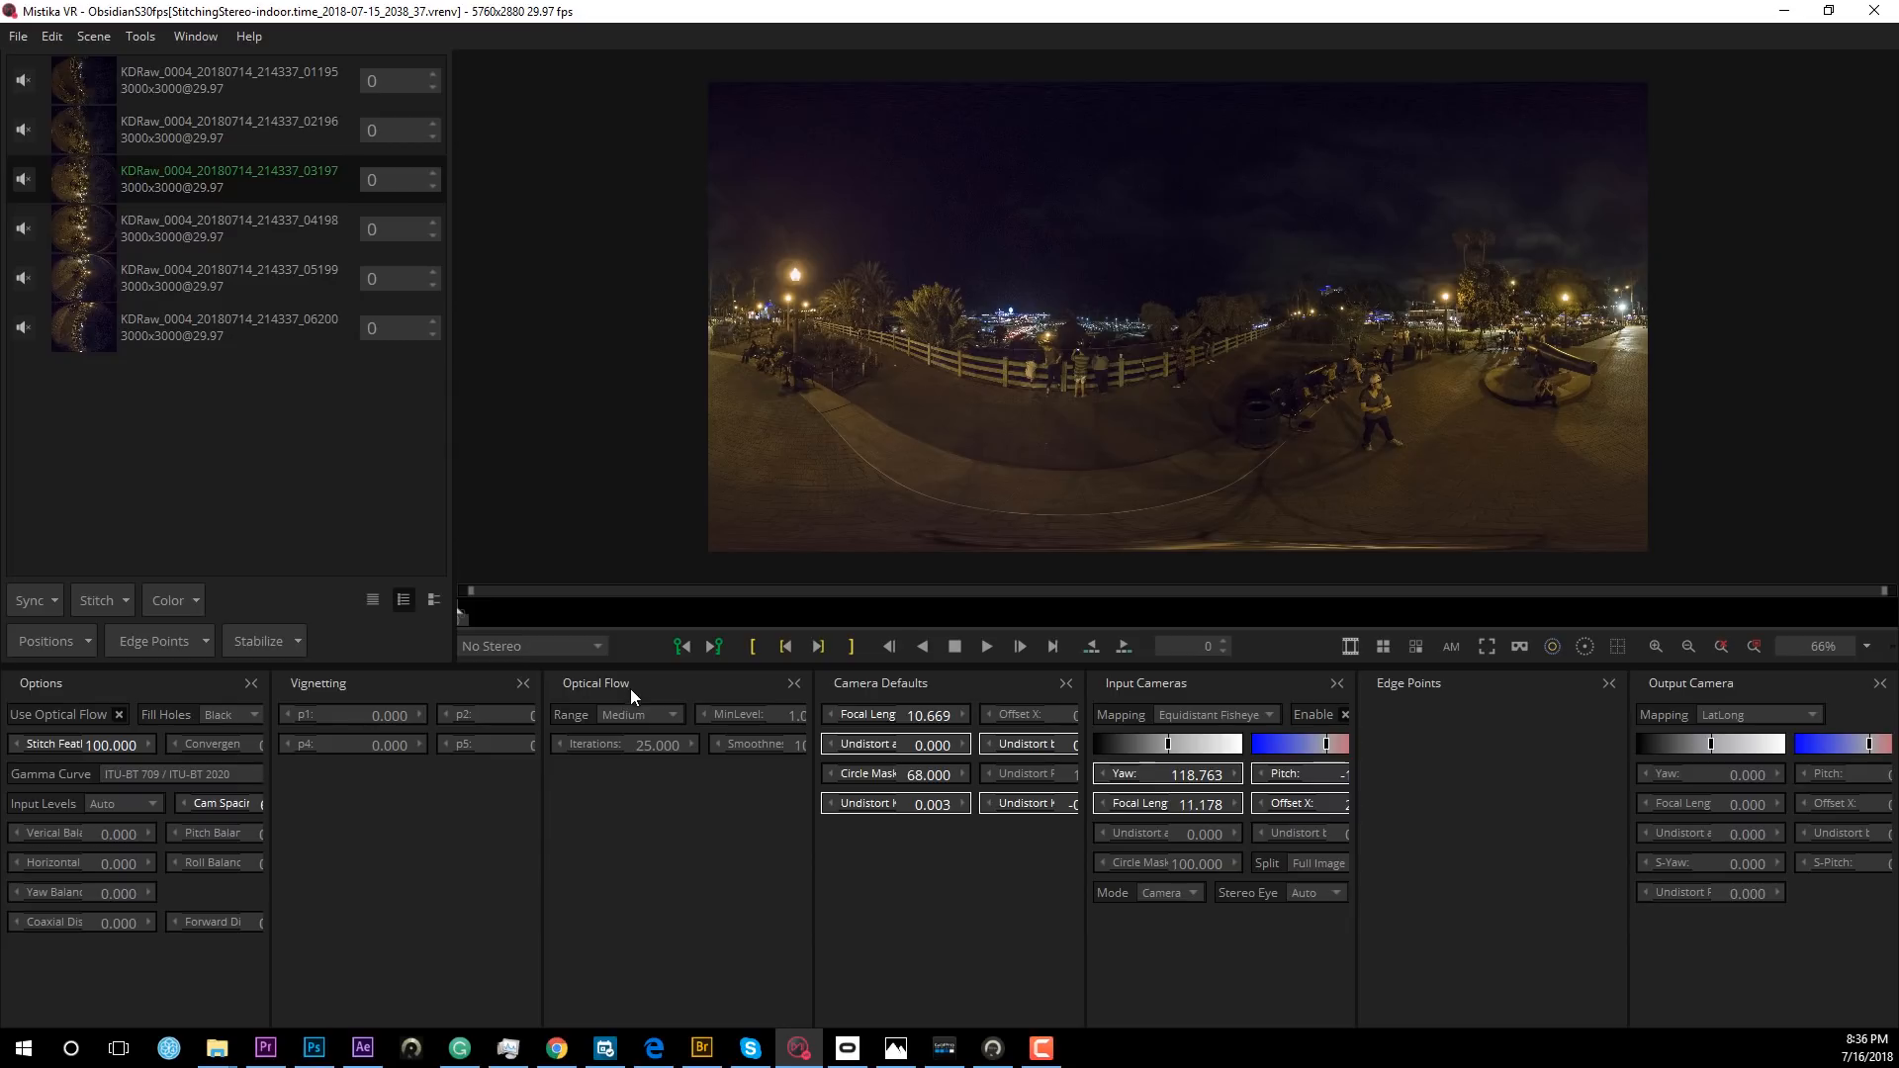
click(597, 645)
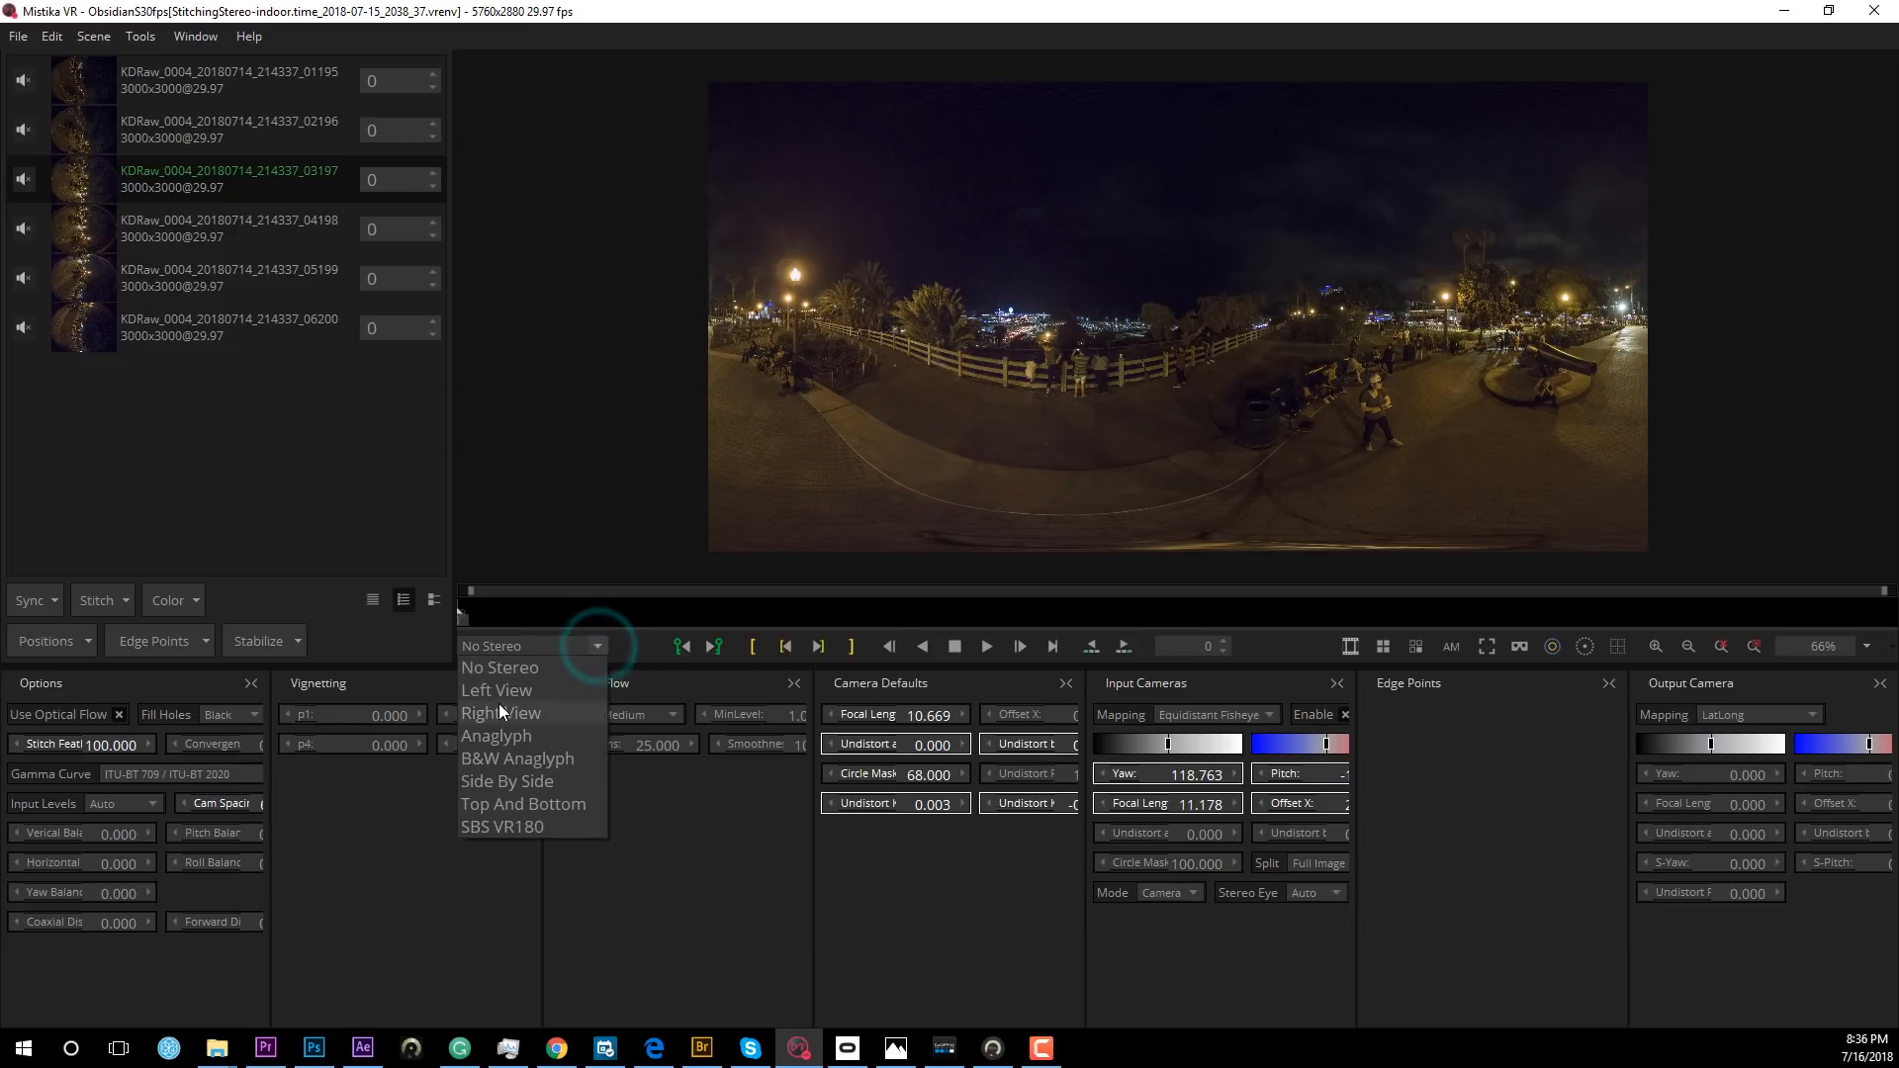
click(500, 695)
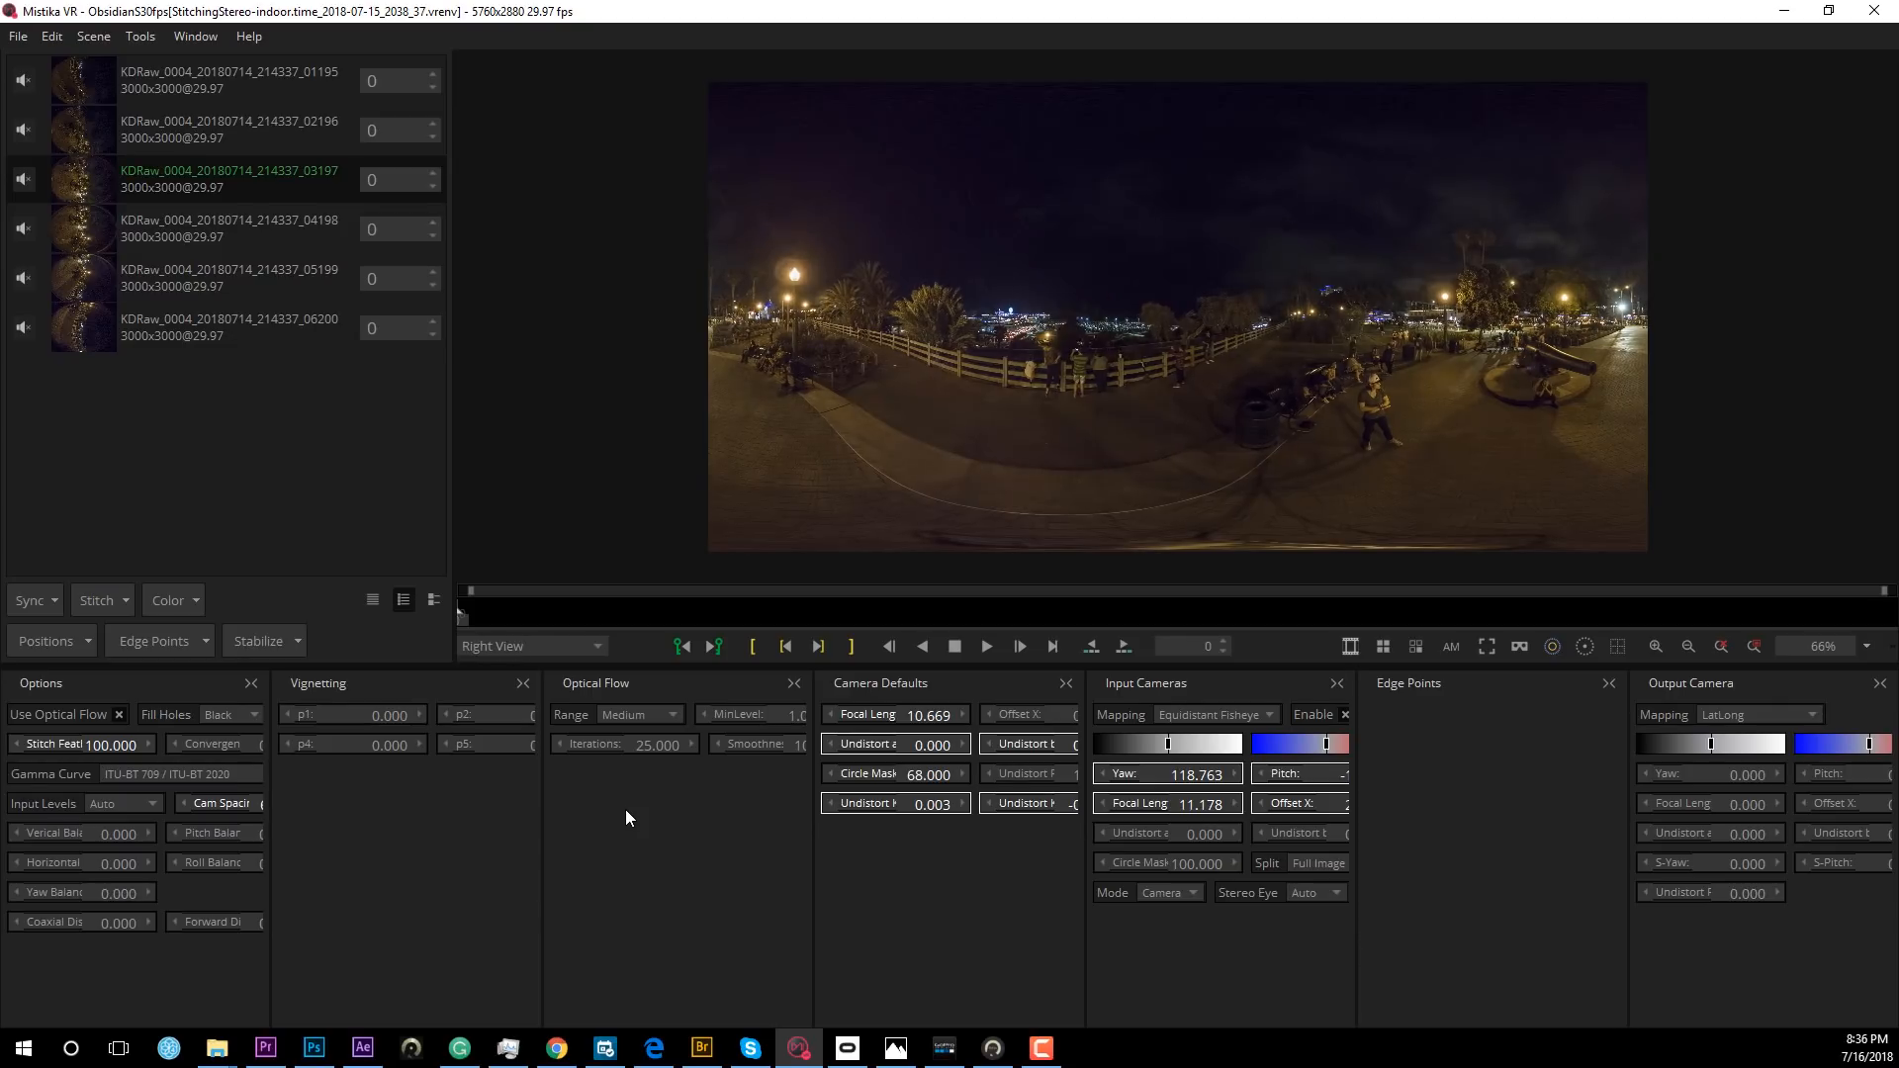
Match the color between the six camera images.
click(187, 601)
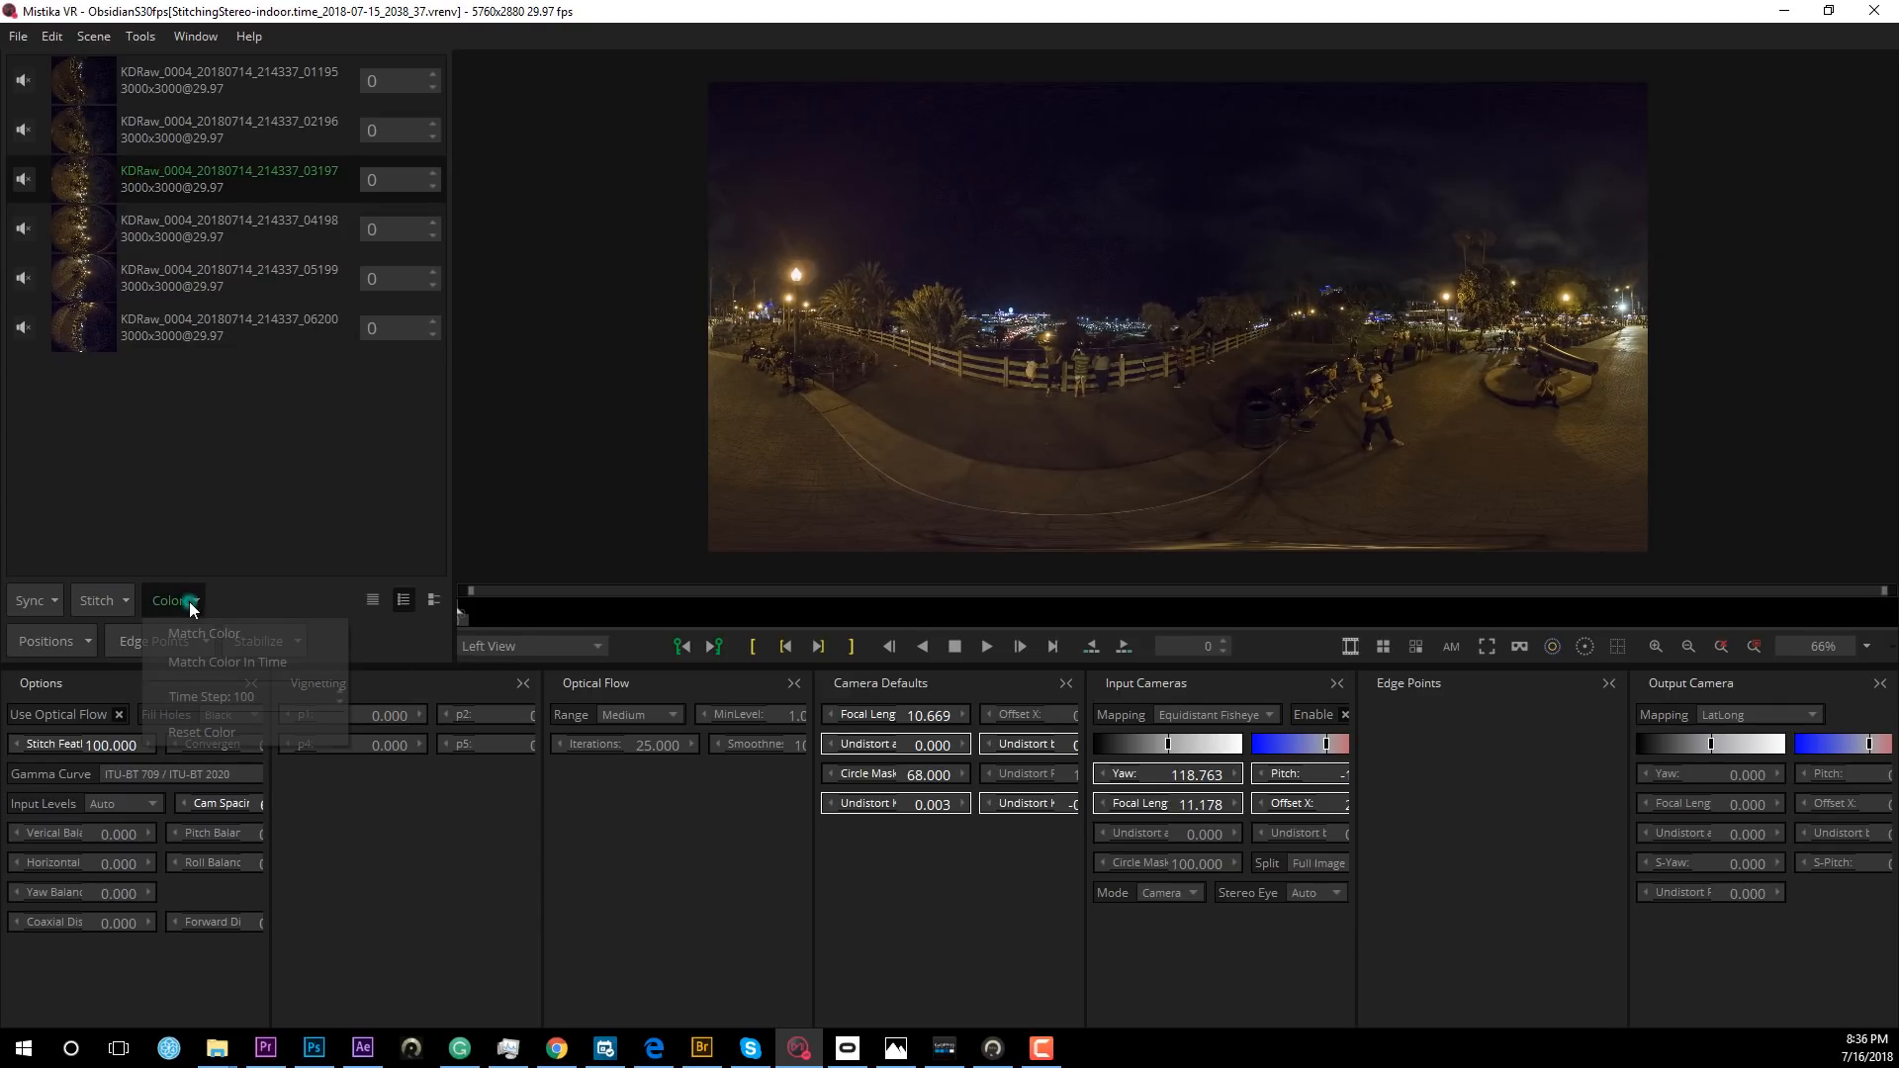
click(223, 647)
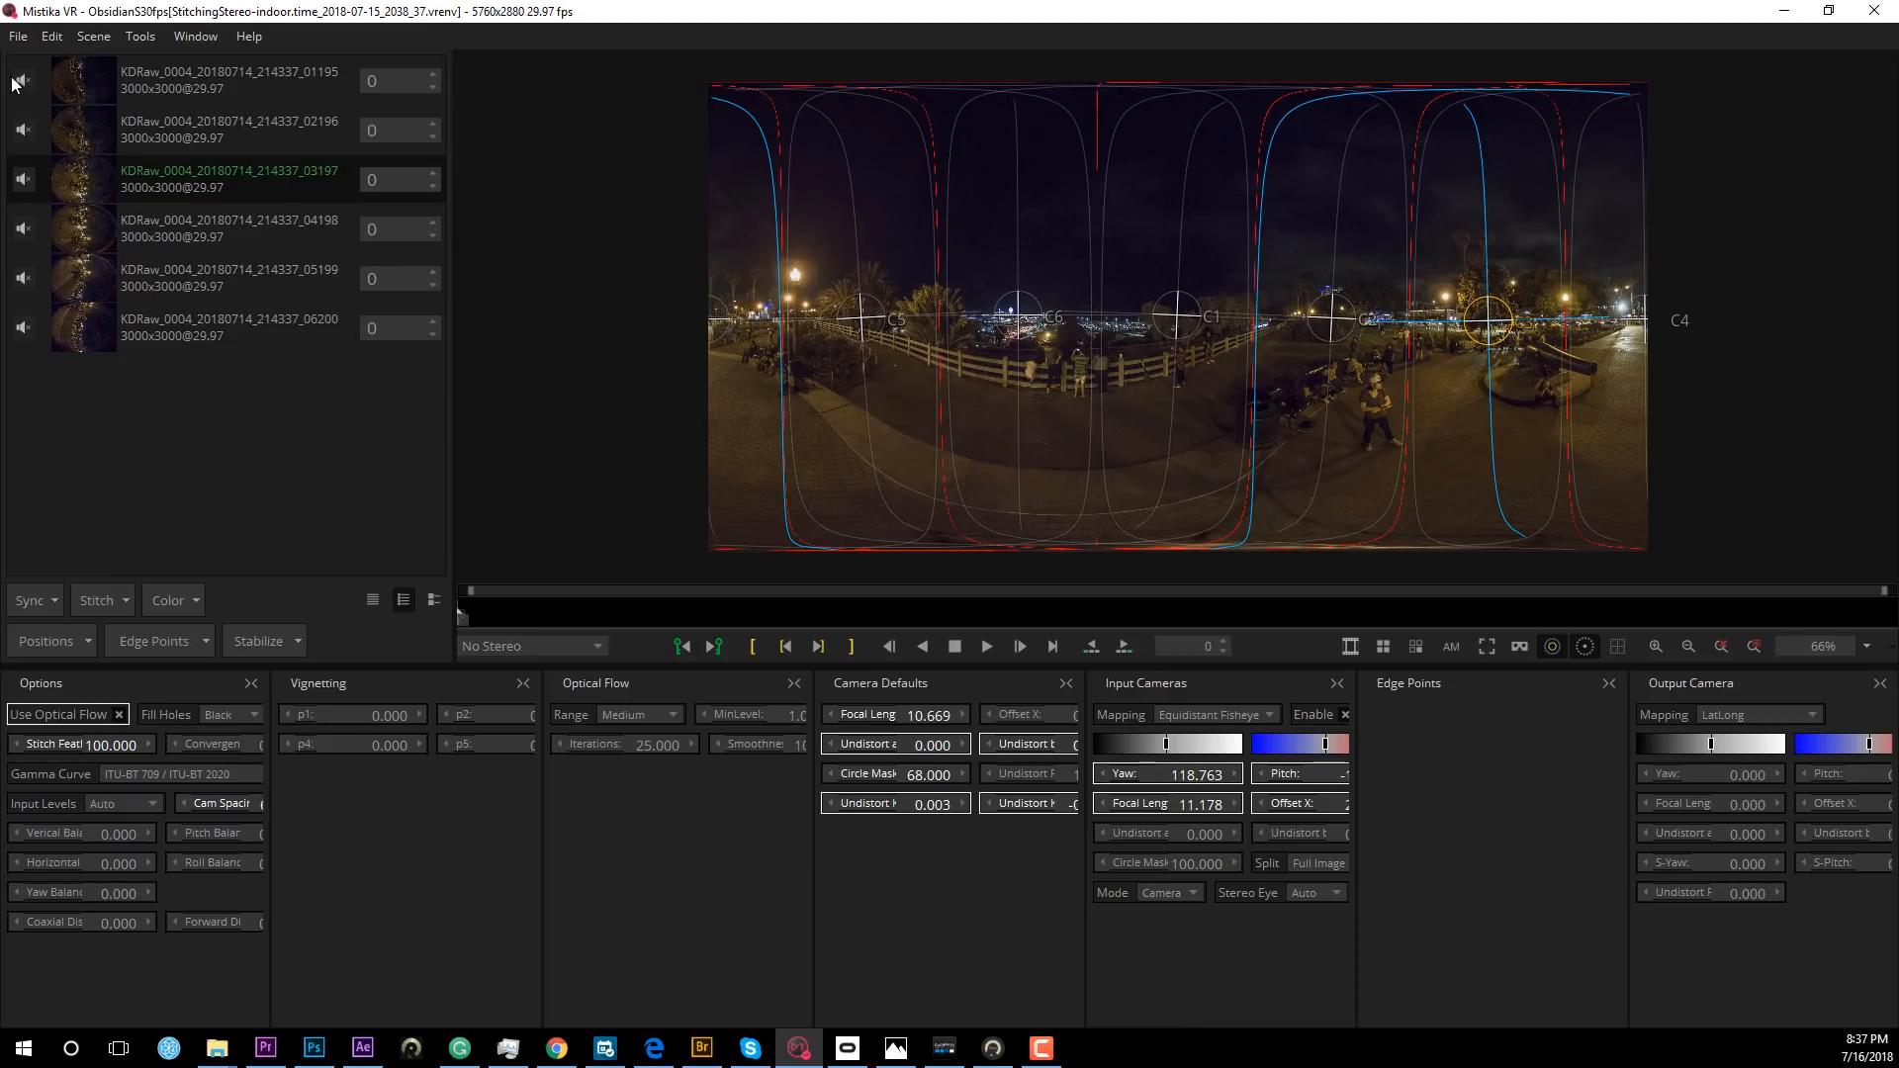
Render the current shot as a top/bottom stereo image sequence with the TIFF RGB 16b codec.
click(18, 36)
click(77, 251)
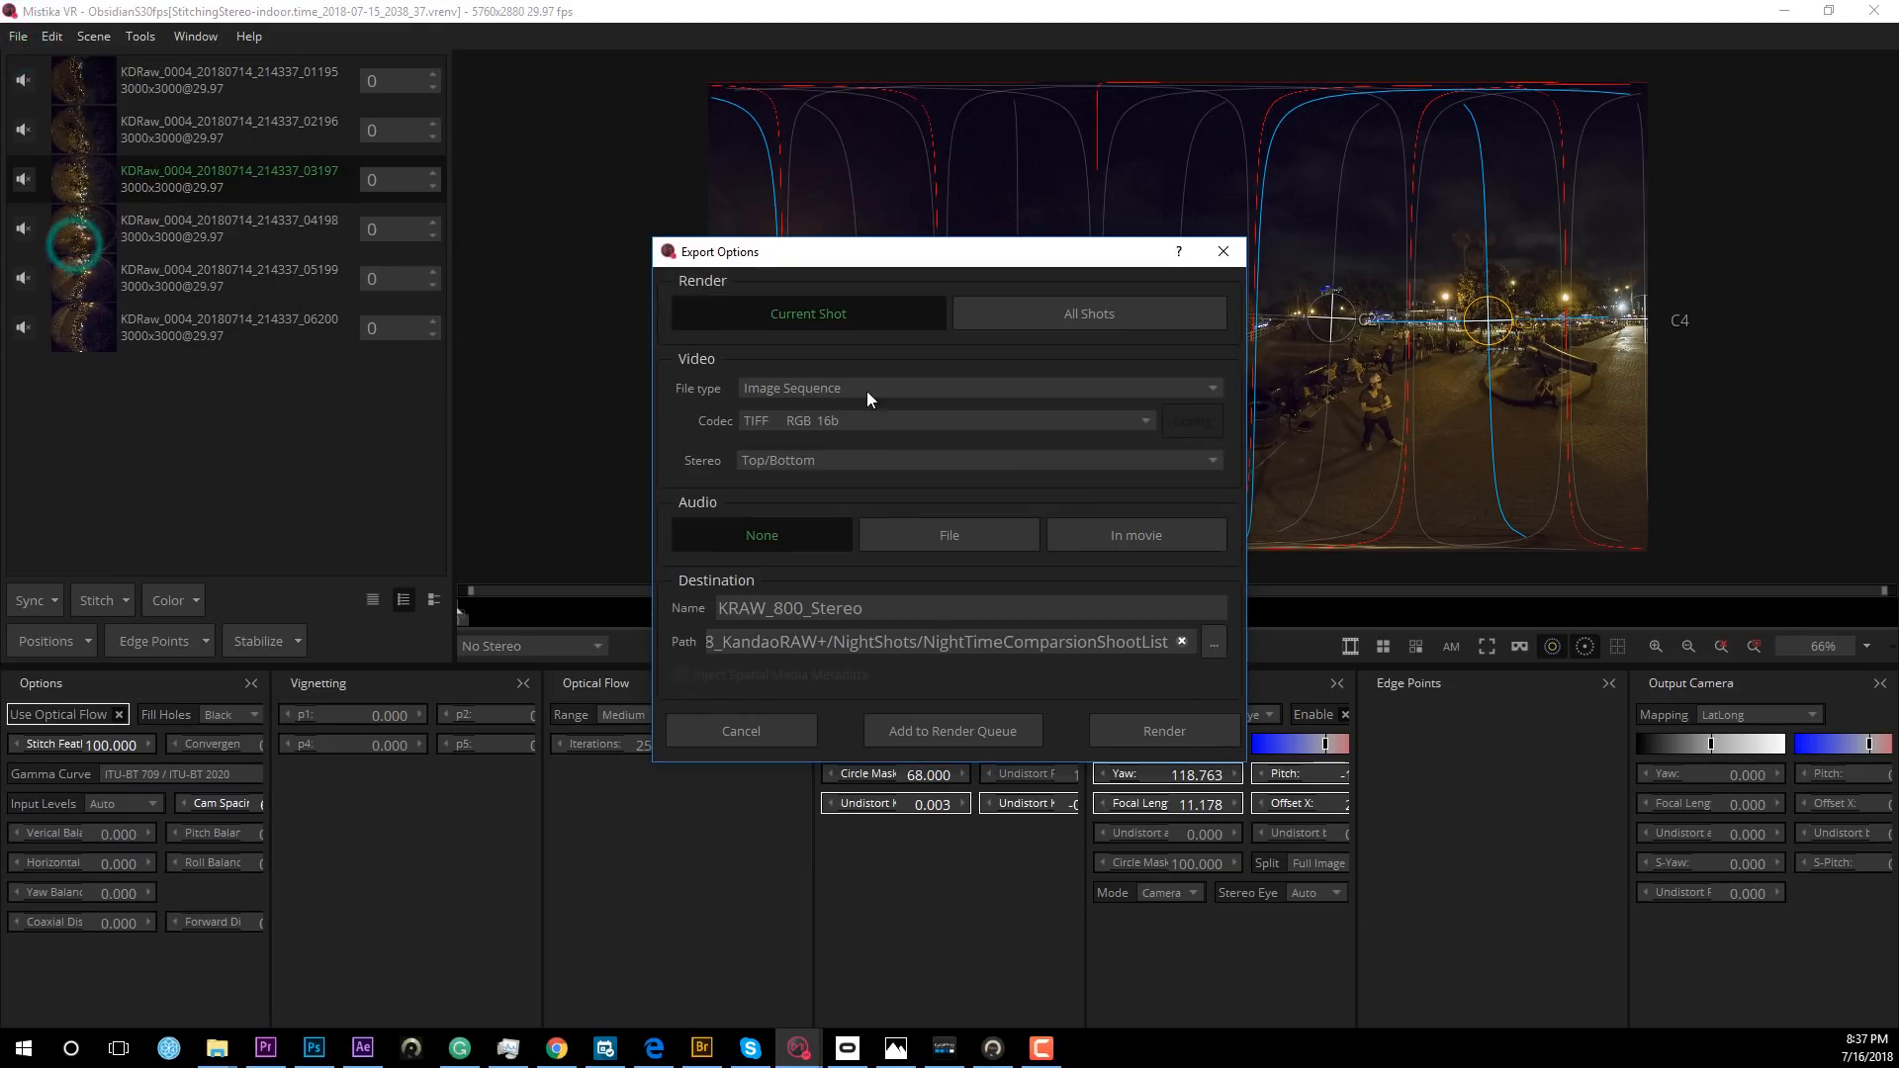
click(777, 421)
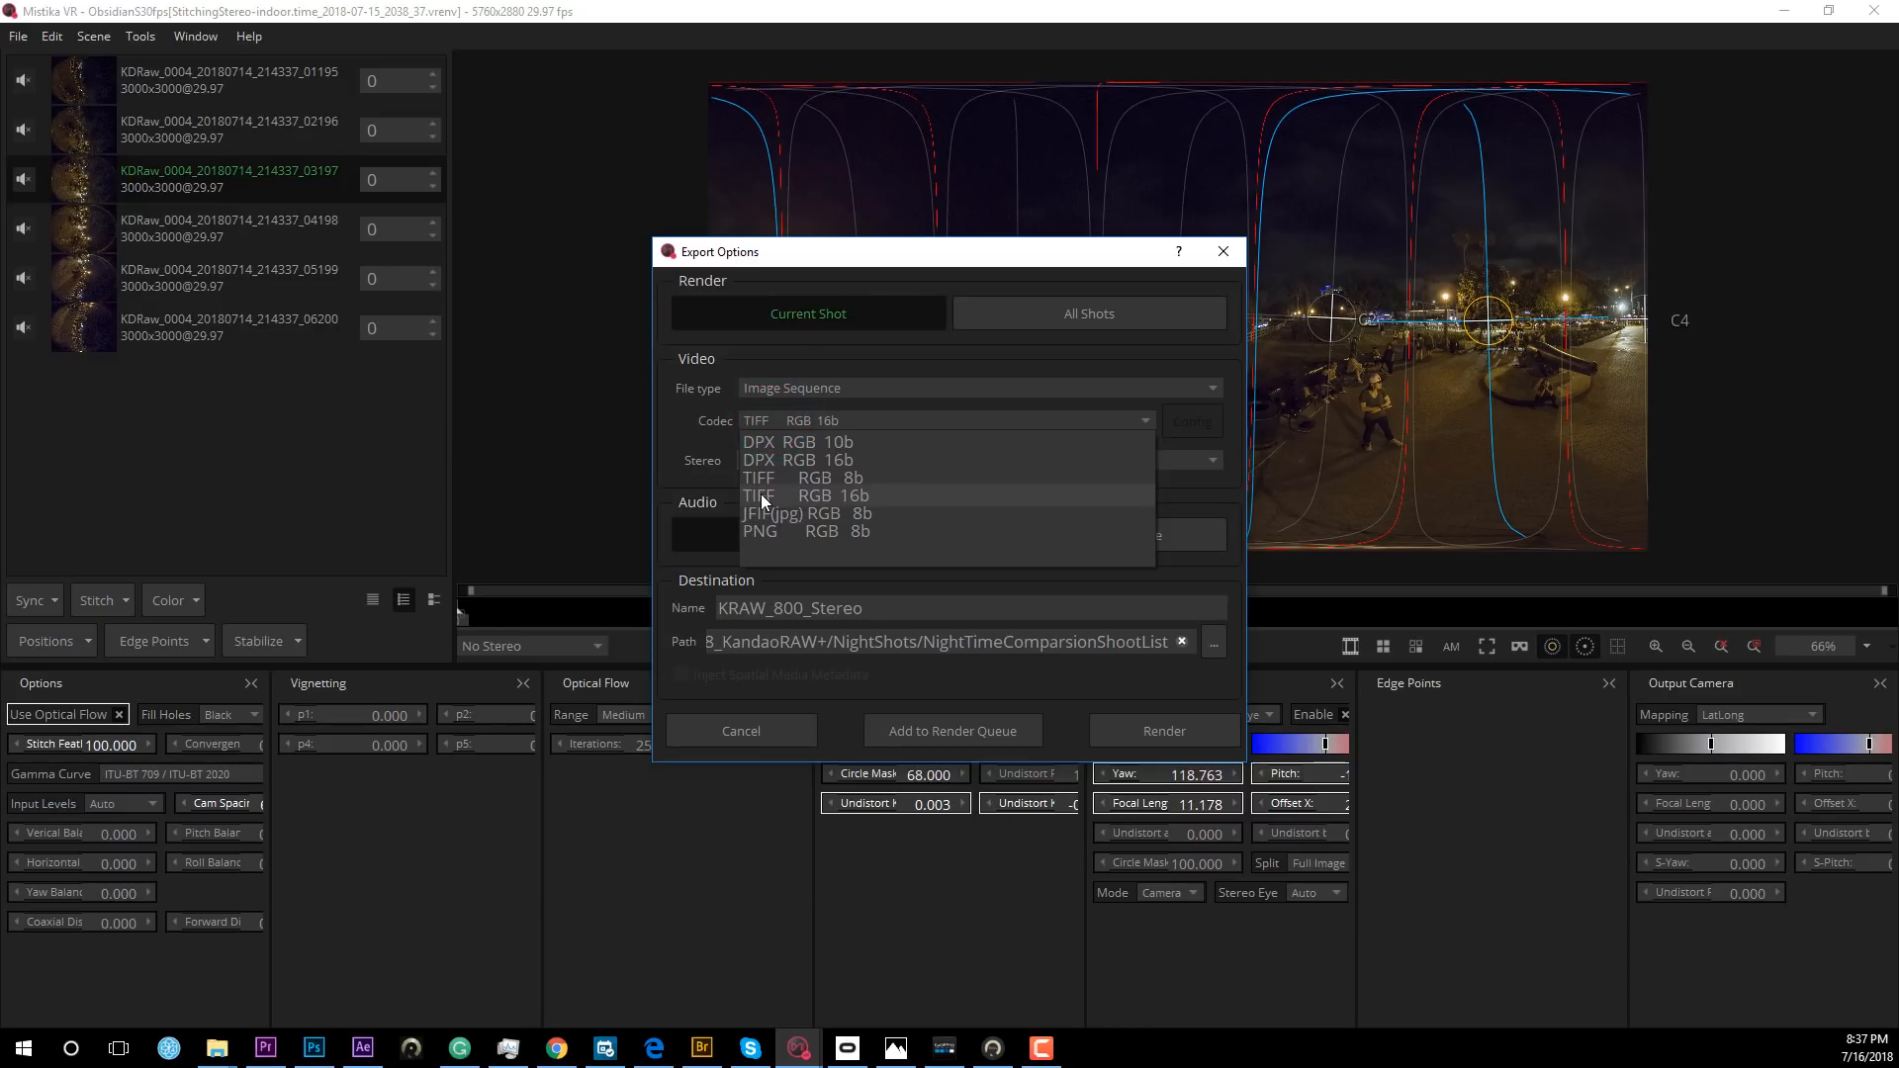
click(851, 494)
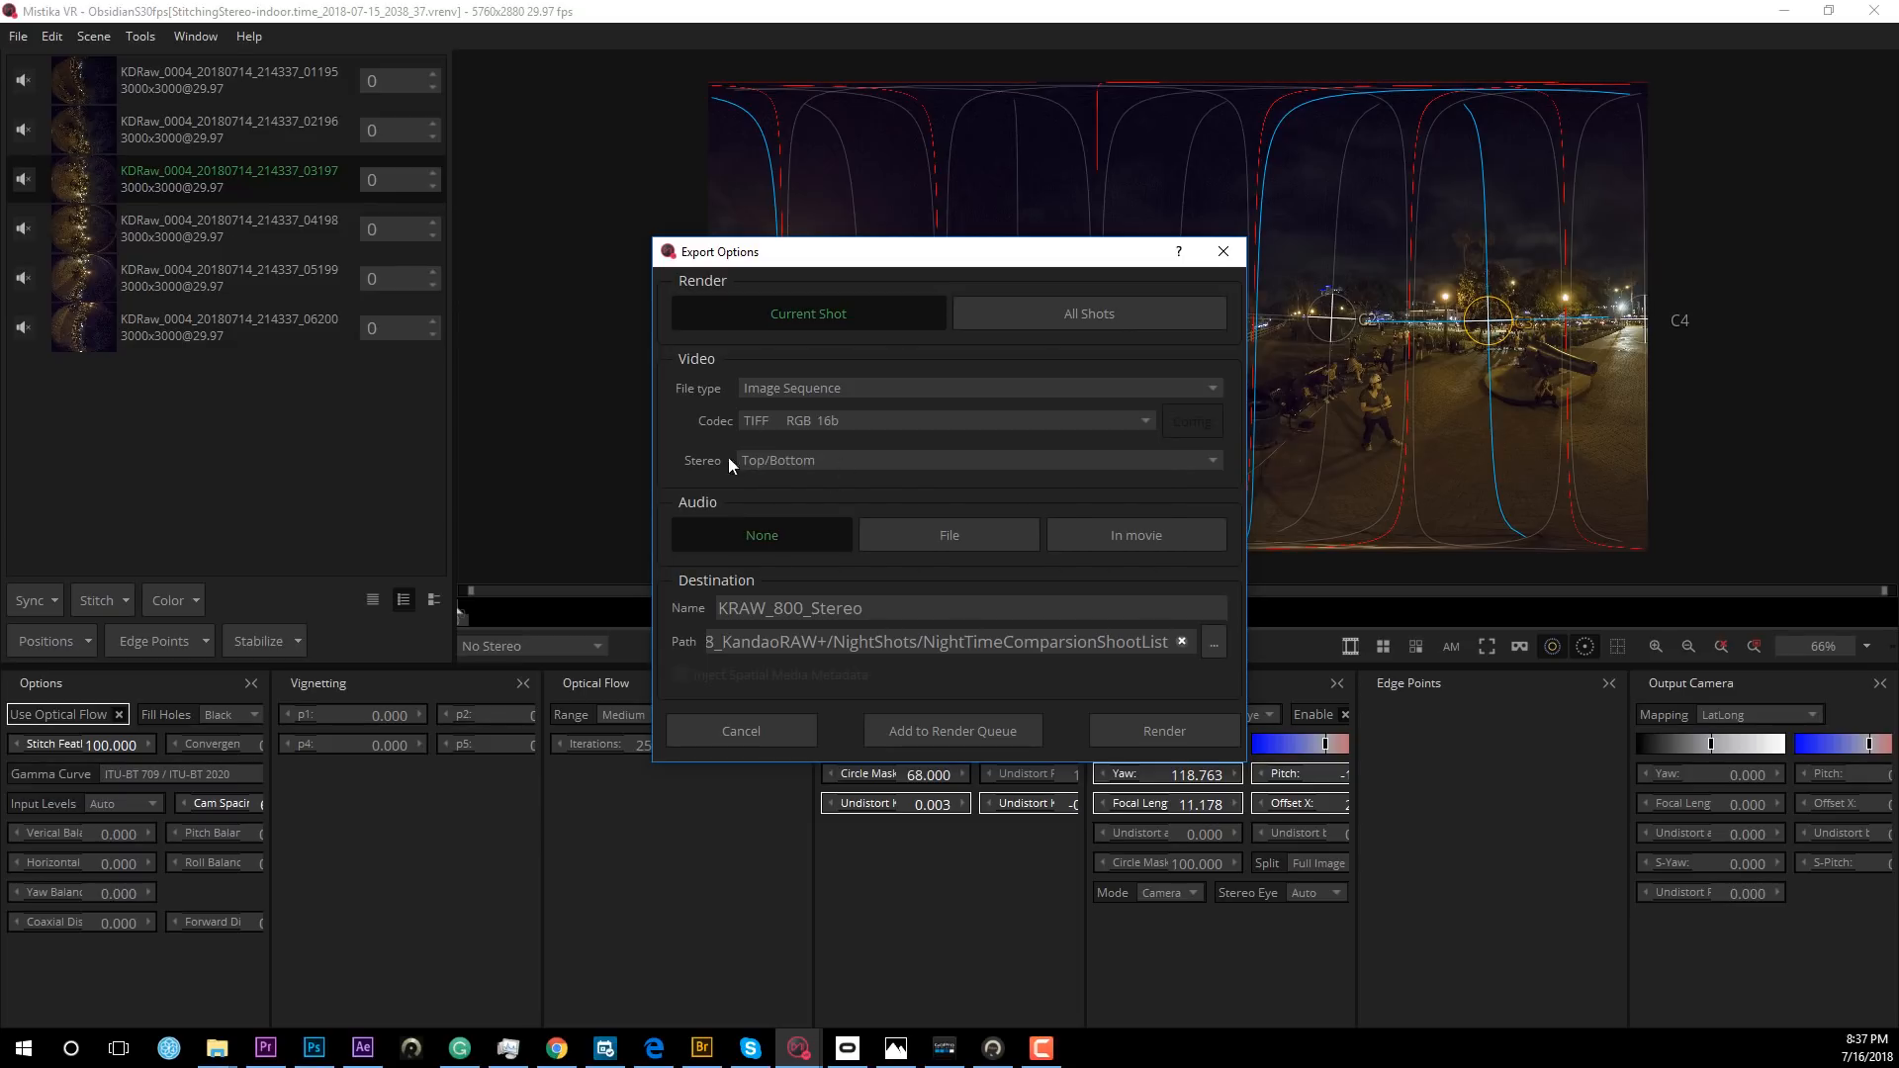
click(1213, 734)
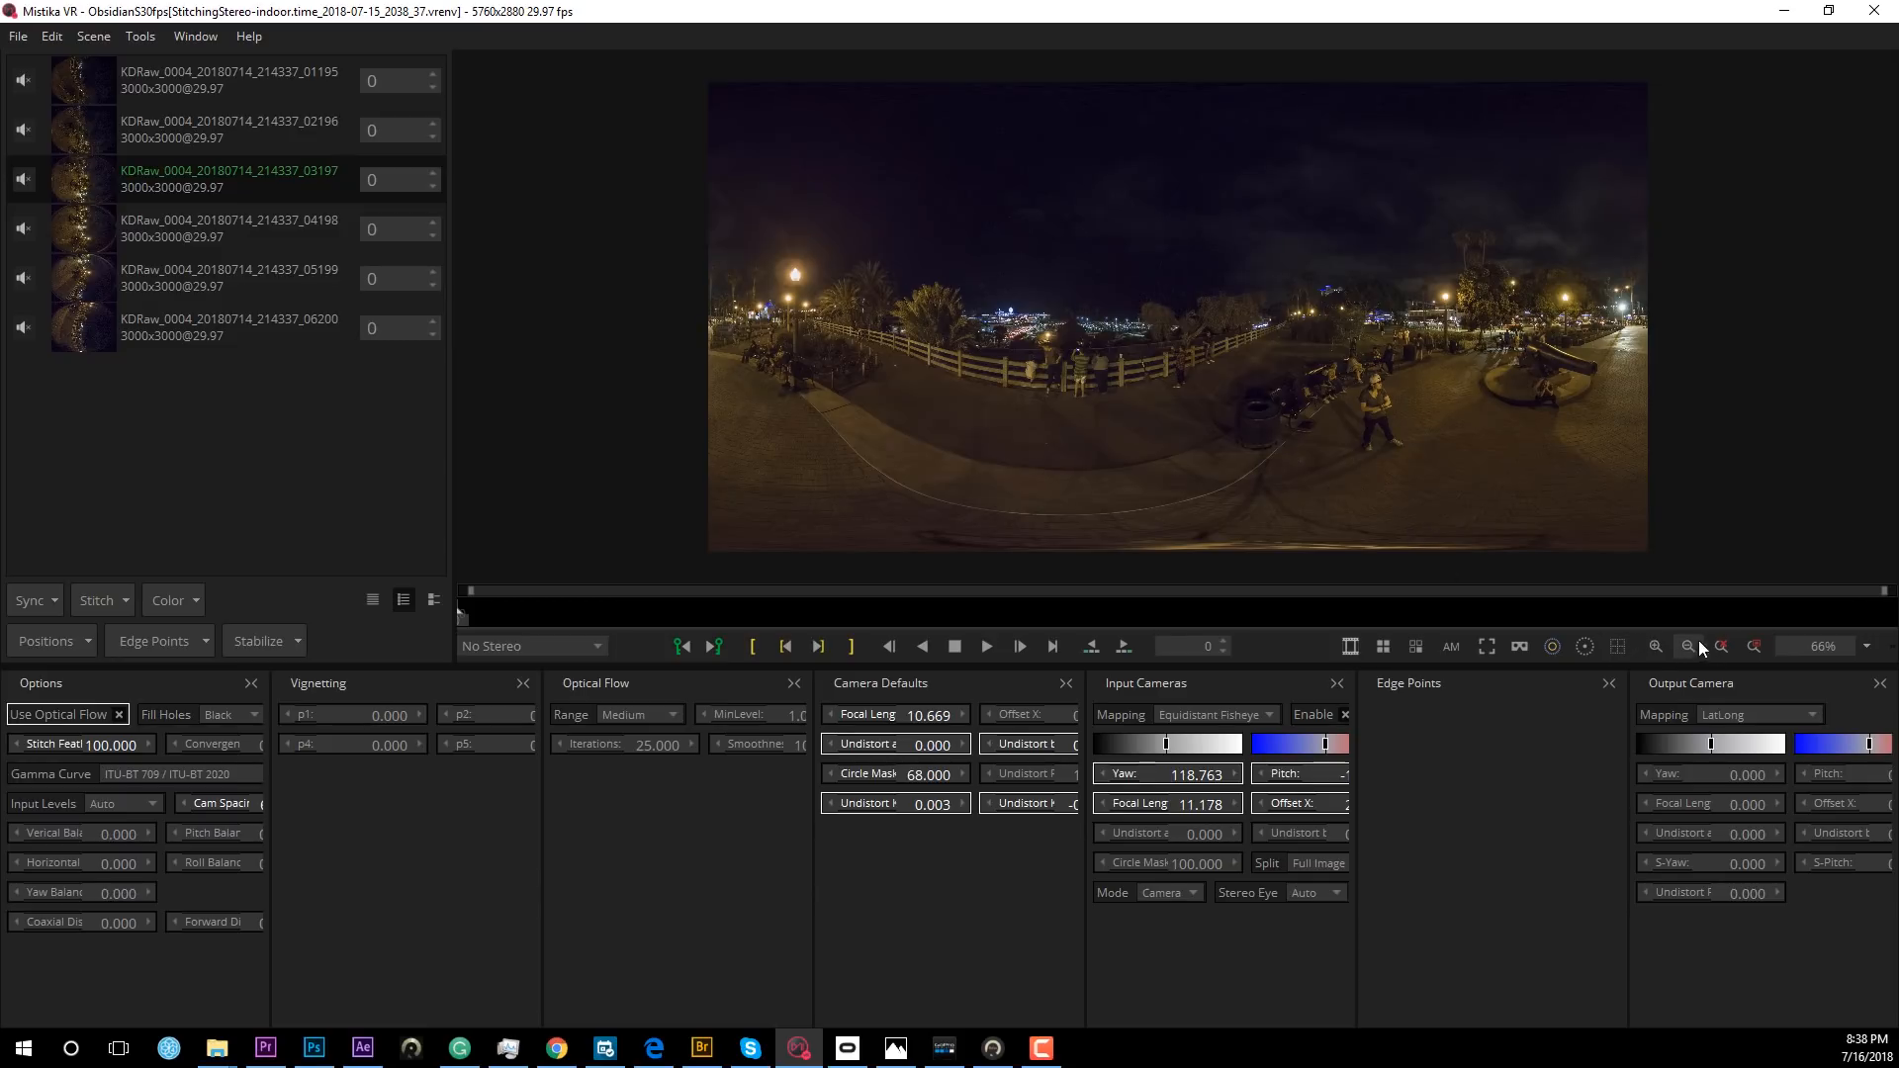
Examine the stitched panorama in the VR preview, looking around the ground and the surrounding scene.
click(1519, 646)
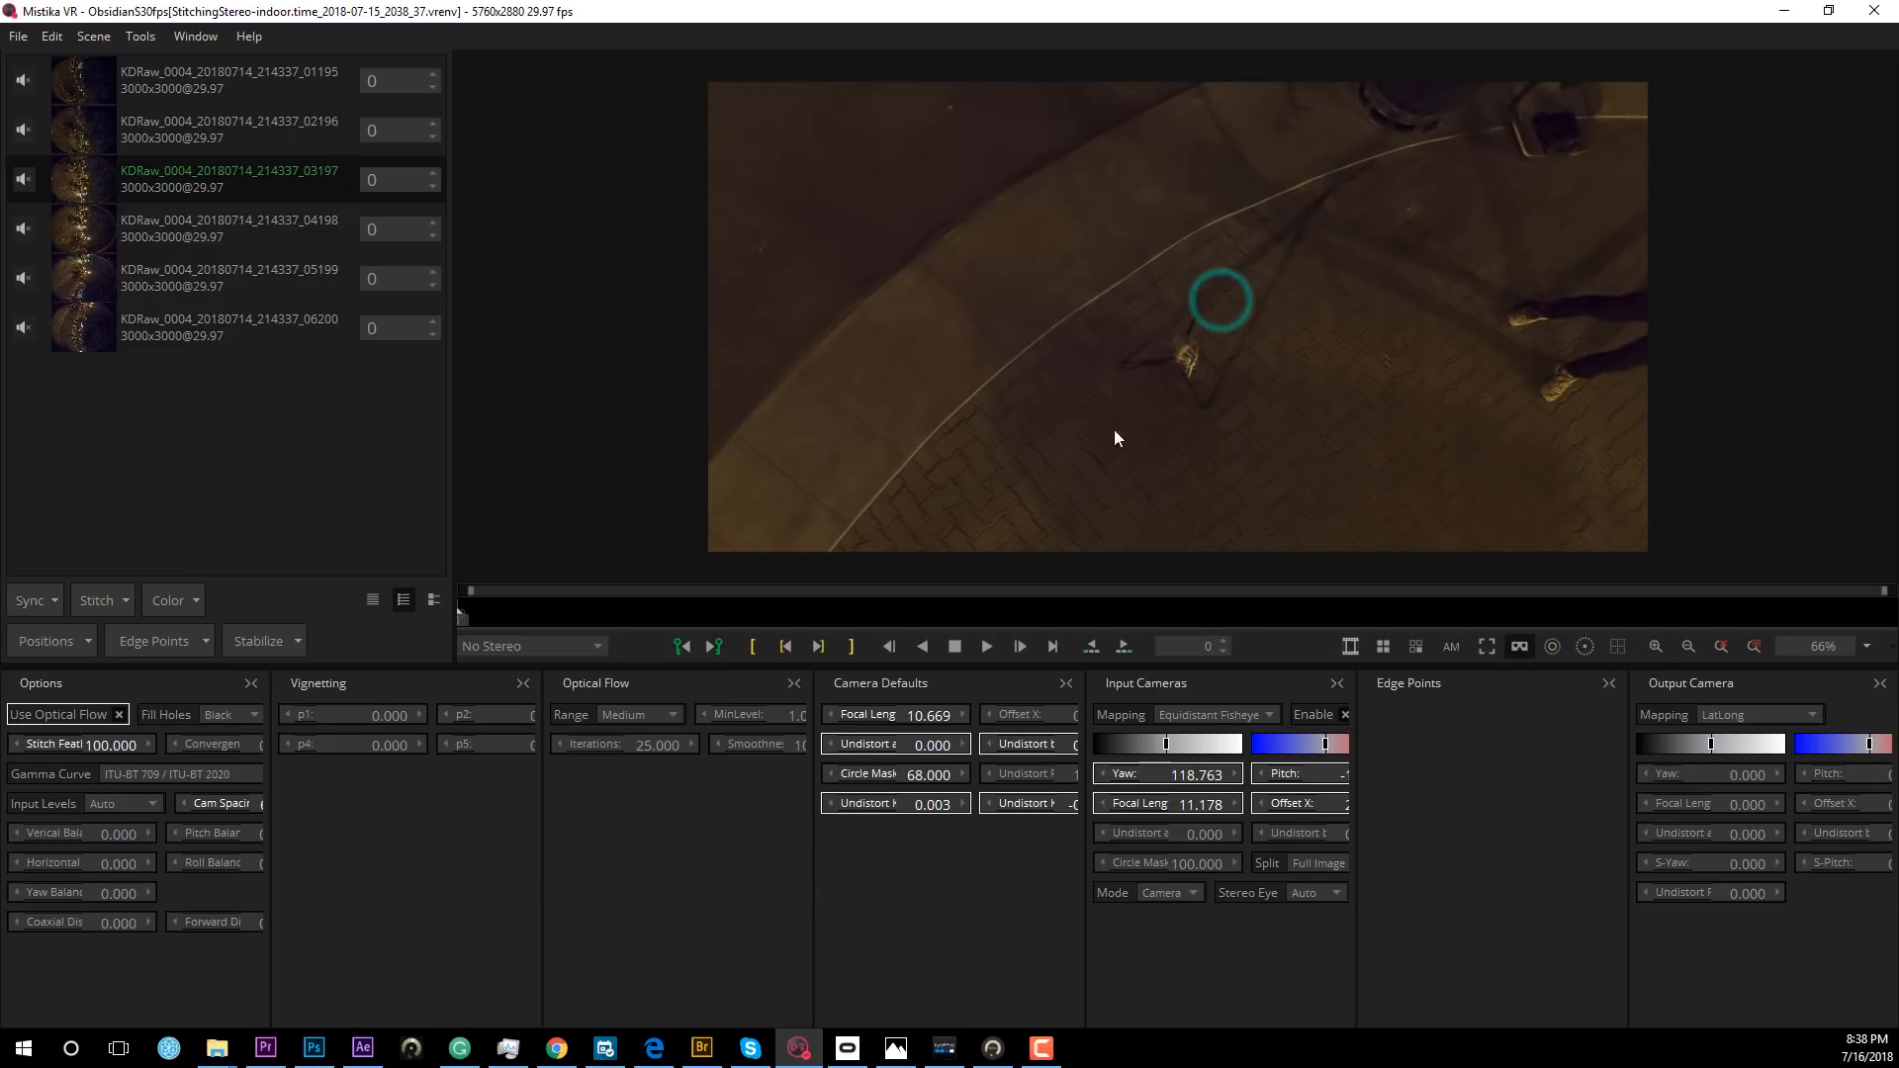
drag(1309, 287, 1069, 297)
drag(1029, 234, 1233, 449)
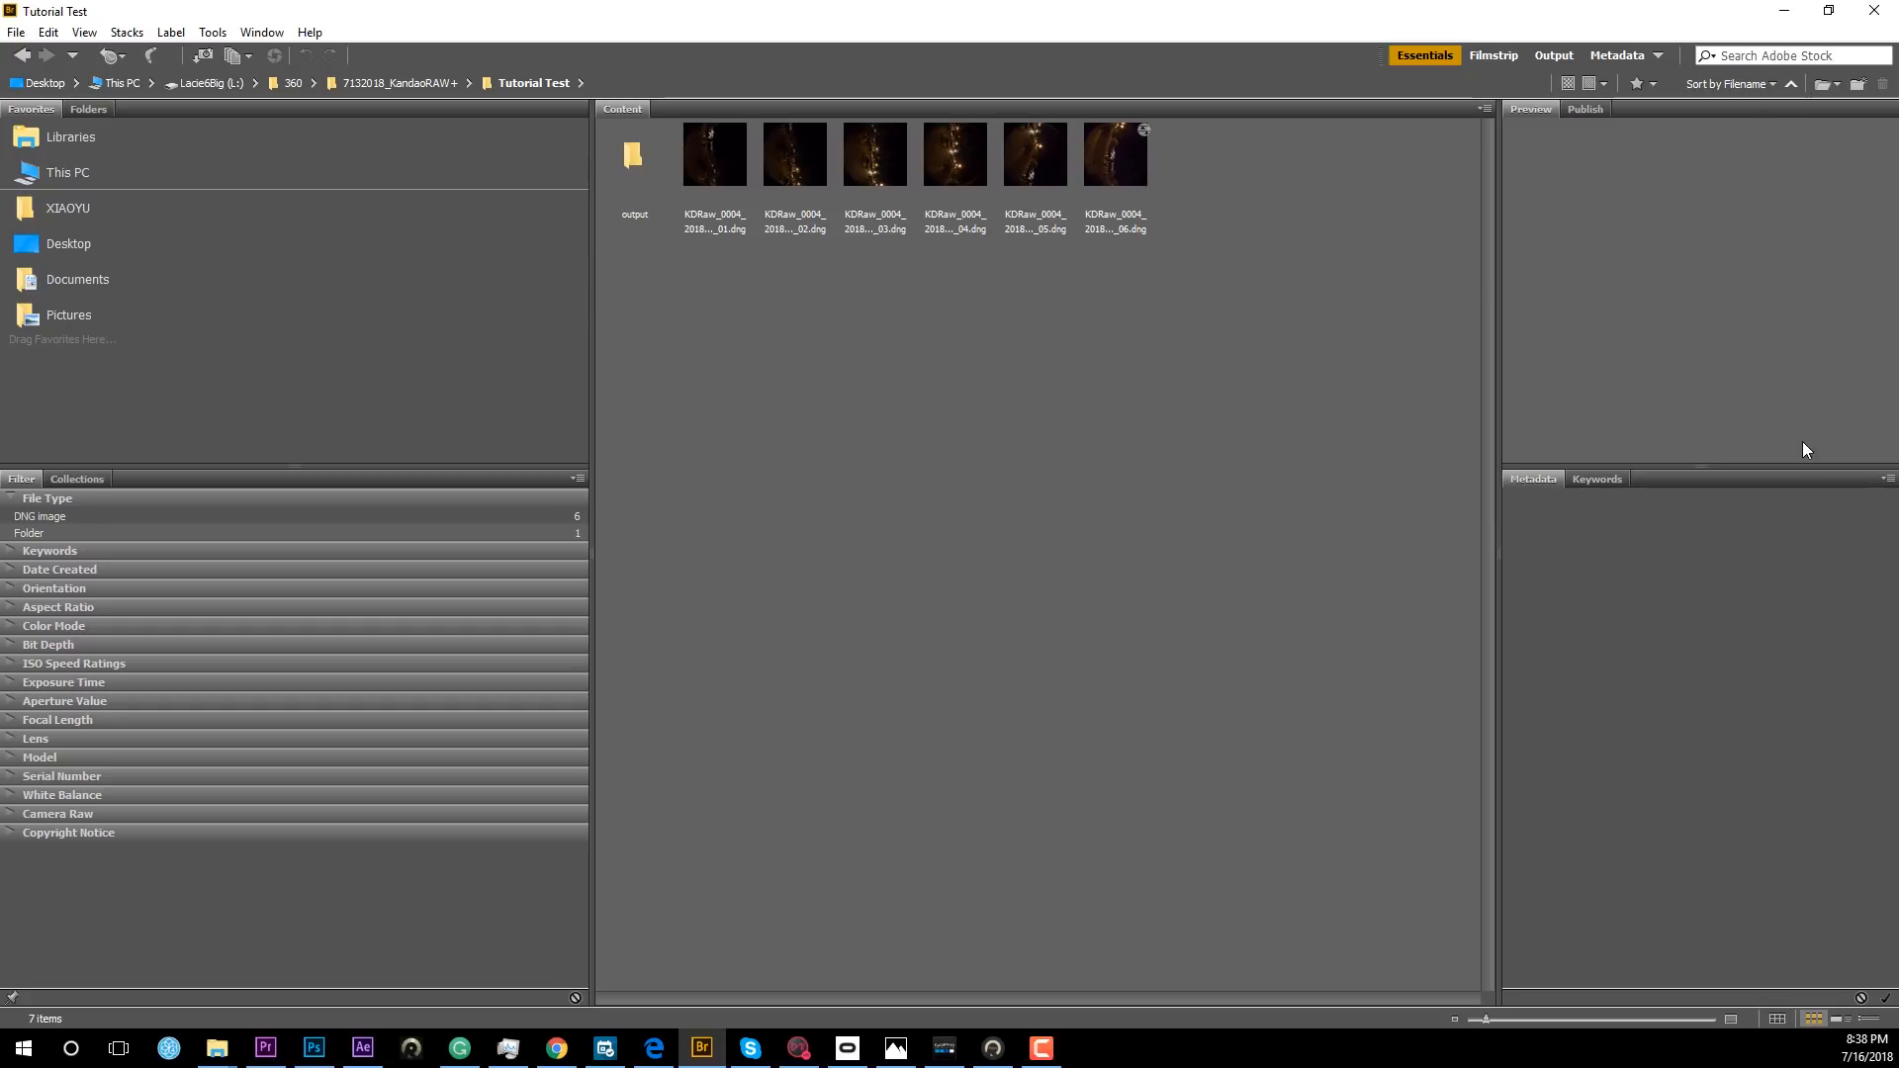
Browse the burst RW2 night photos in the GH5-VideoANDnightPhoto folder.
key(alt+Tab)
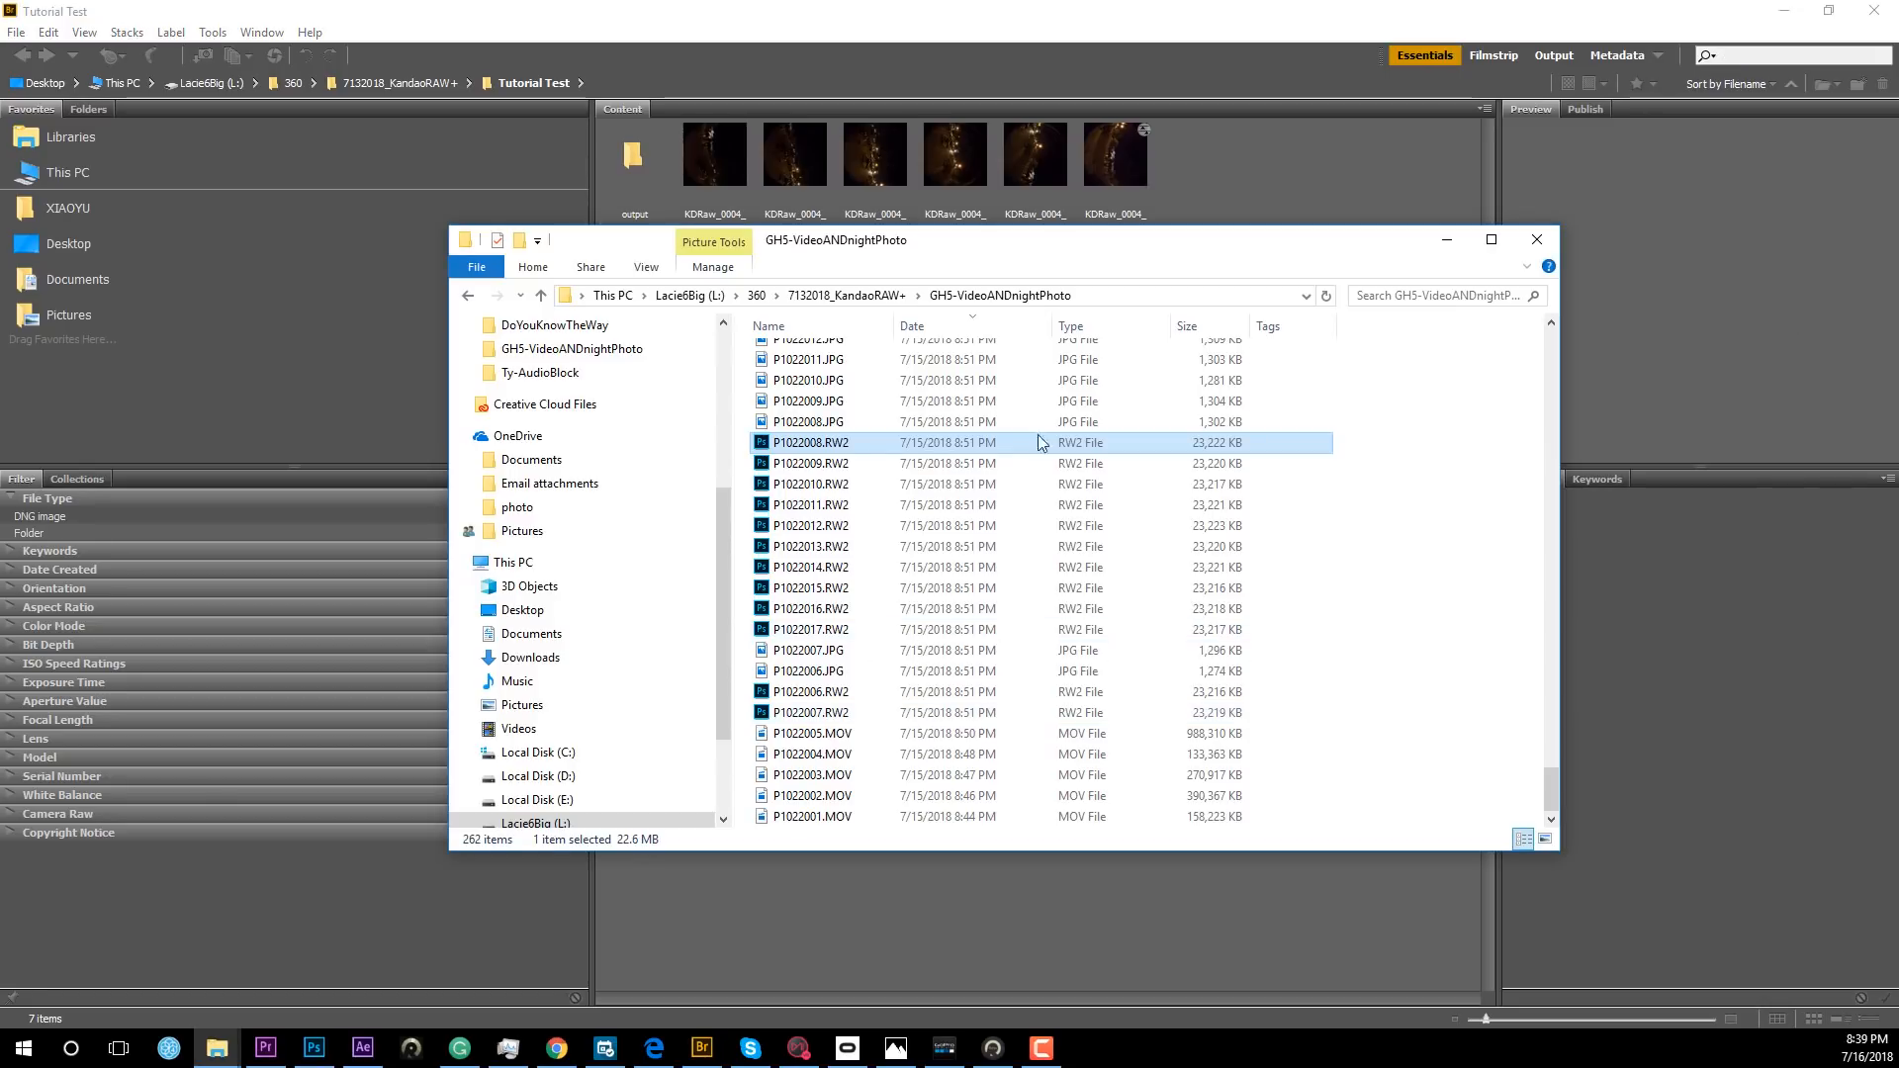
drag(1007, 279, 952, 302)
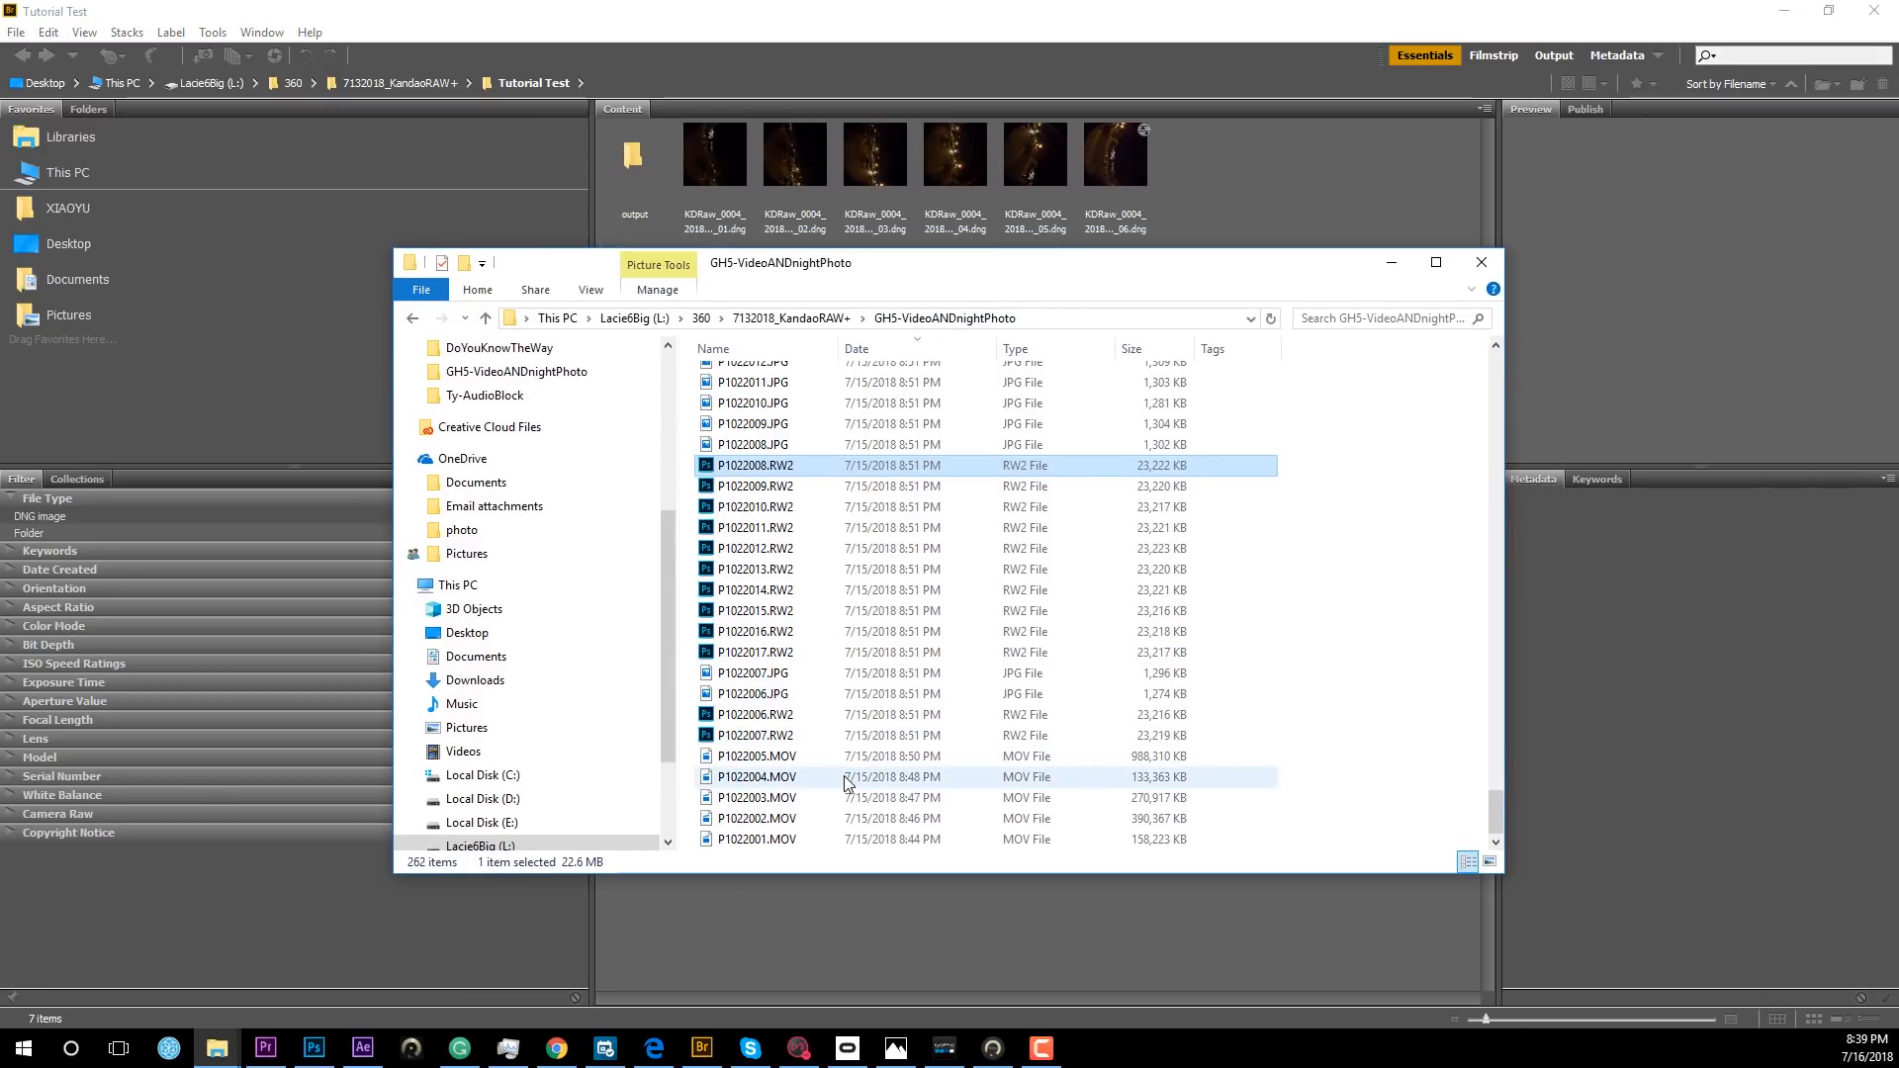
scroll(846, 783, up, 6)
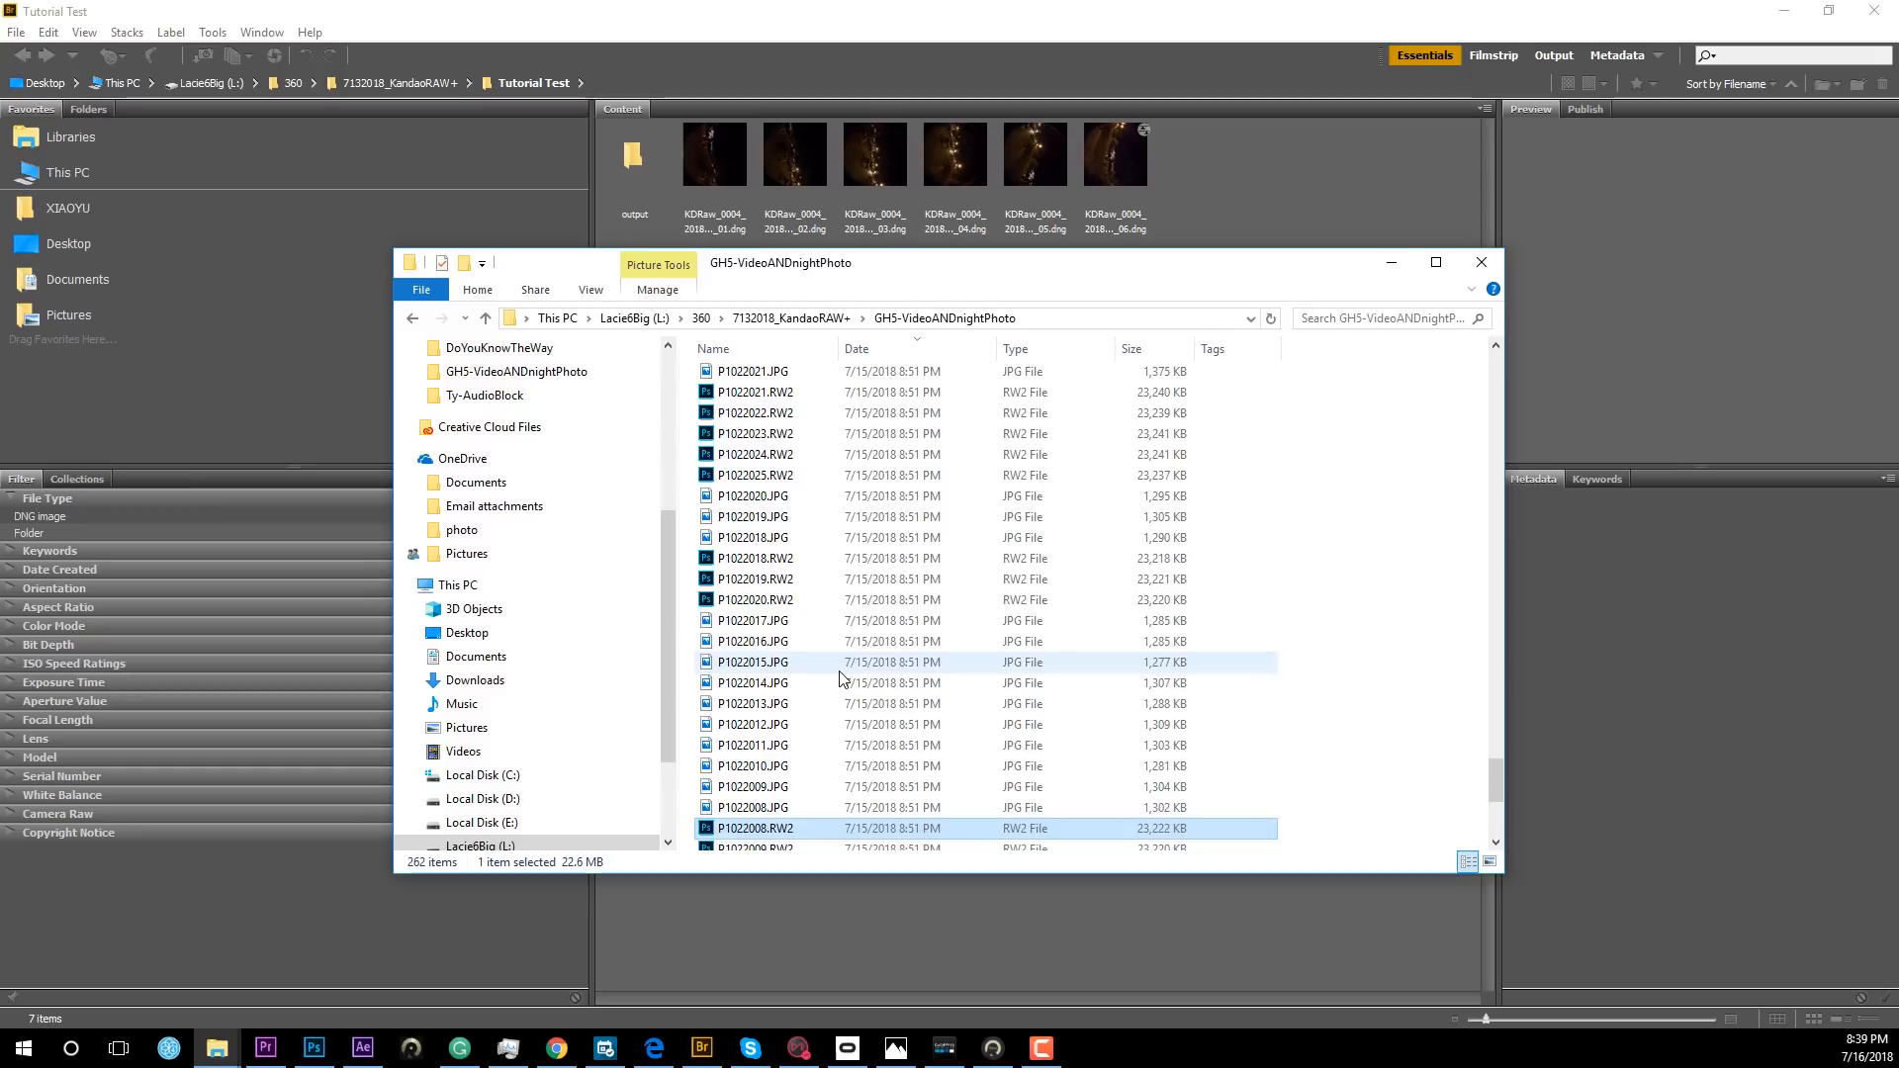
scroll(842, 679, up, 5)
Switch to Kandao Raw+, return from the completed render, and empty its task list.
key(alt+Tab)
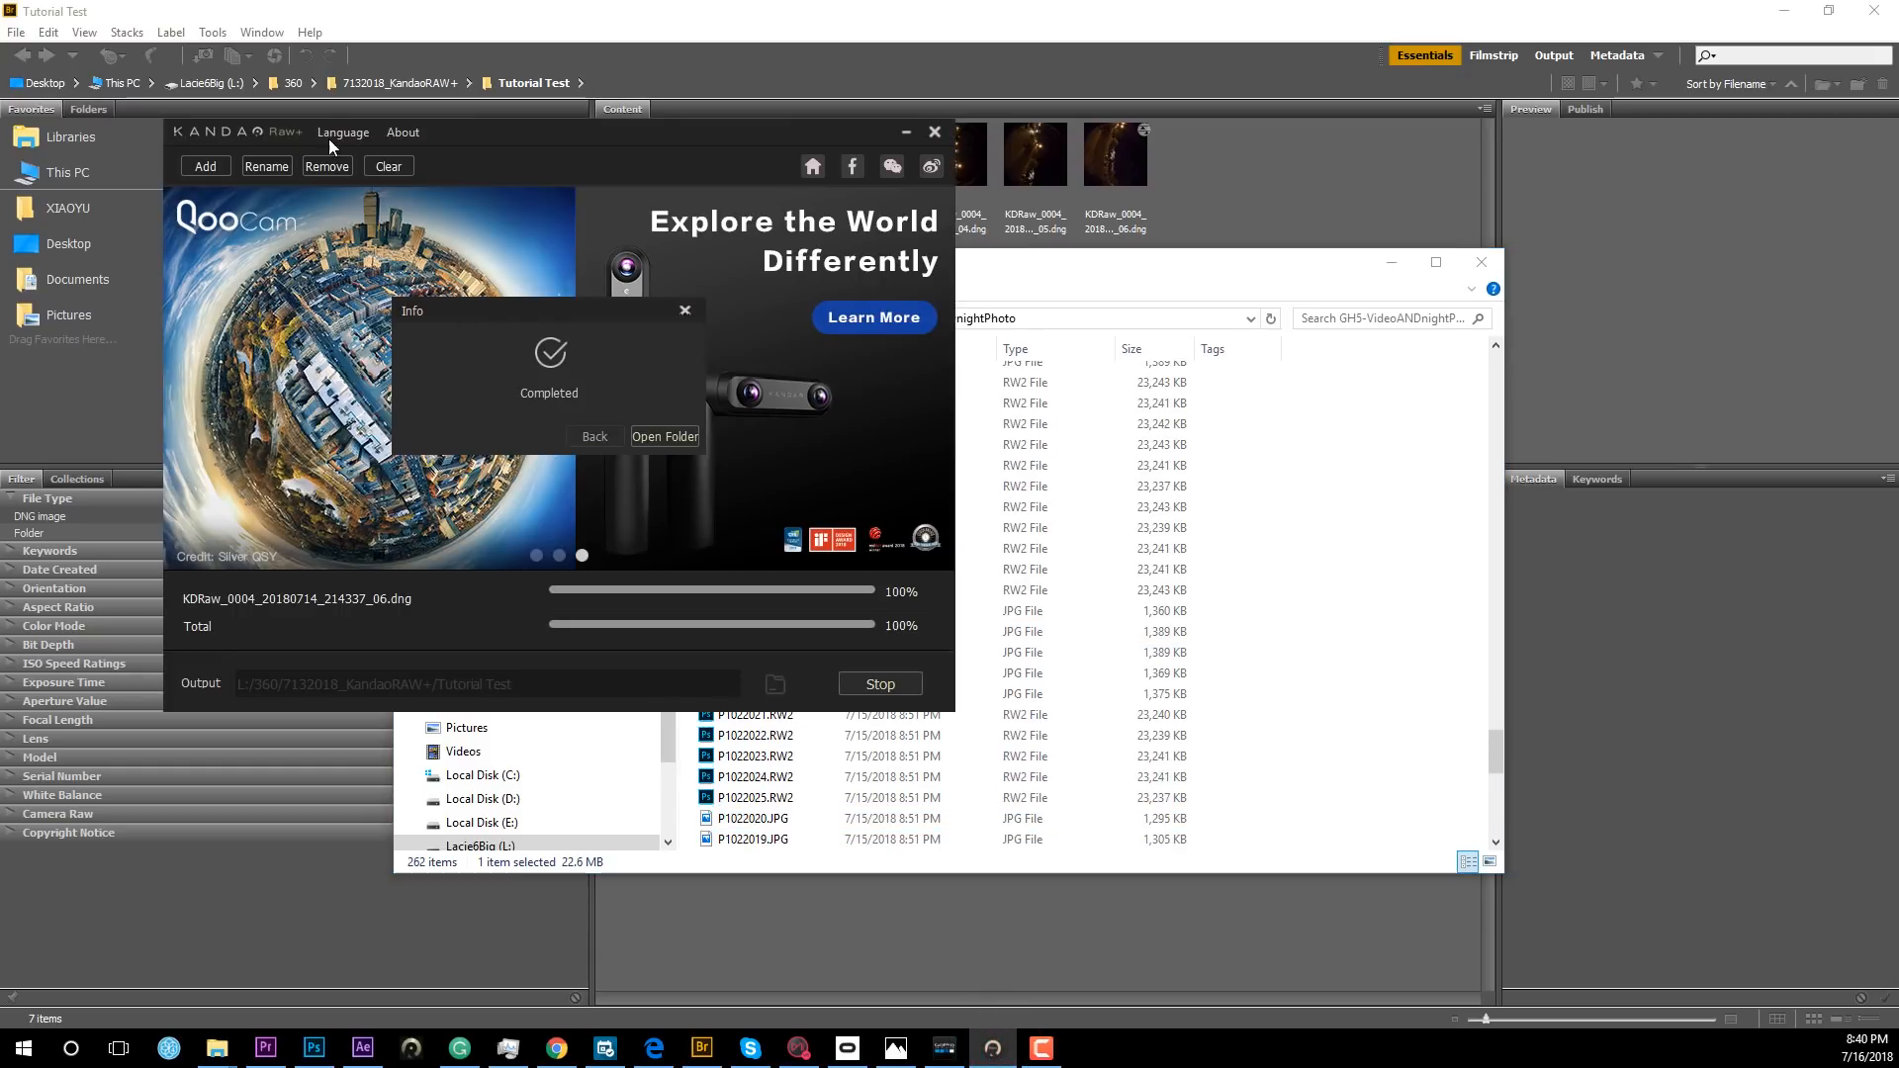
click(595, 437)
click(388, 168)
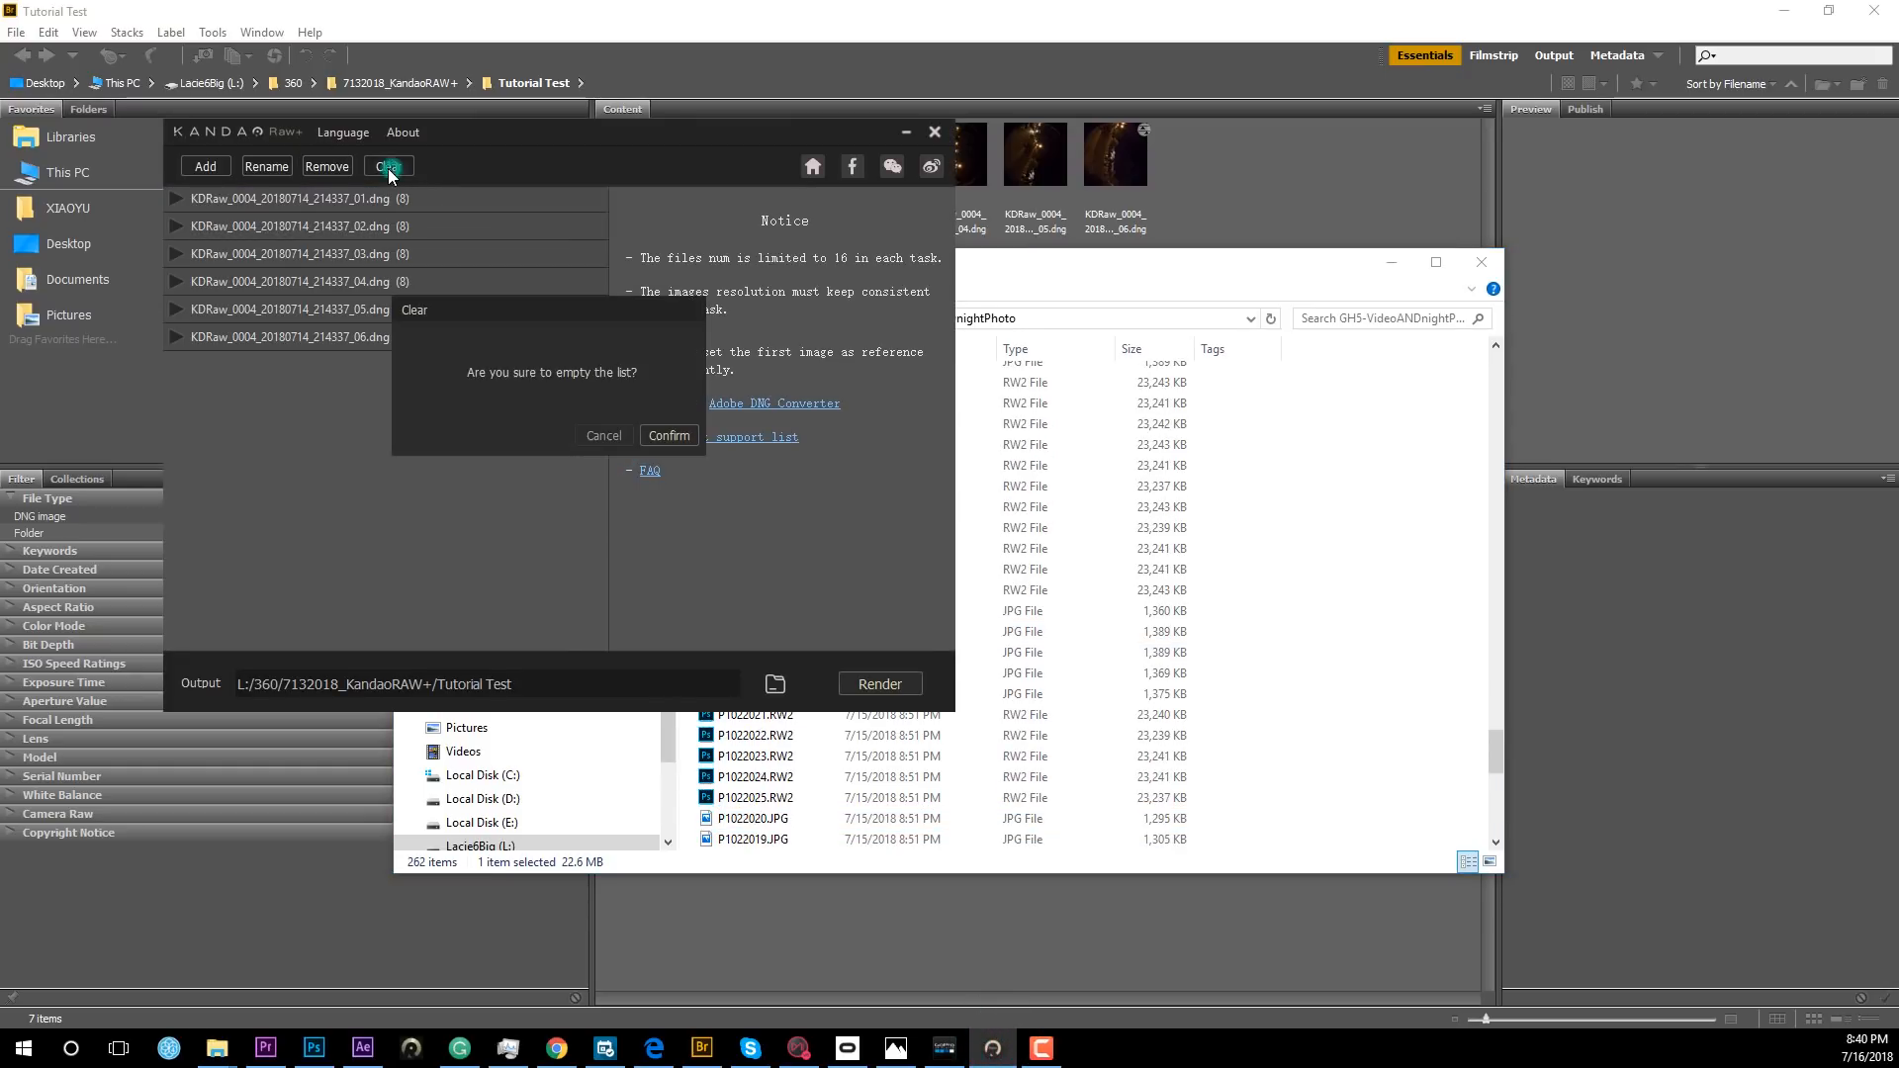
click(668, 436)
Add the 16 burst photos P1022021.RW2 to P1022036.RW2 from the GH5-VideoANDnightPhoto folder to Kandao Raw+ as one task.
click(752, 600)
scroll(761, 593, down, 3)
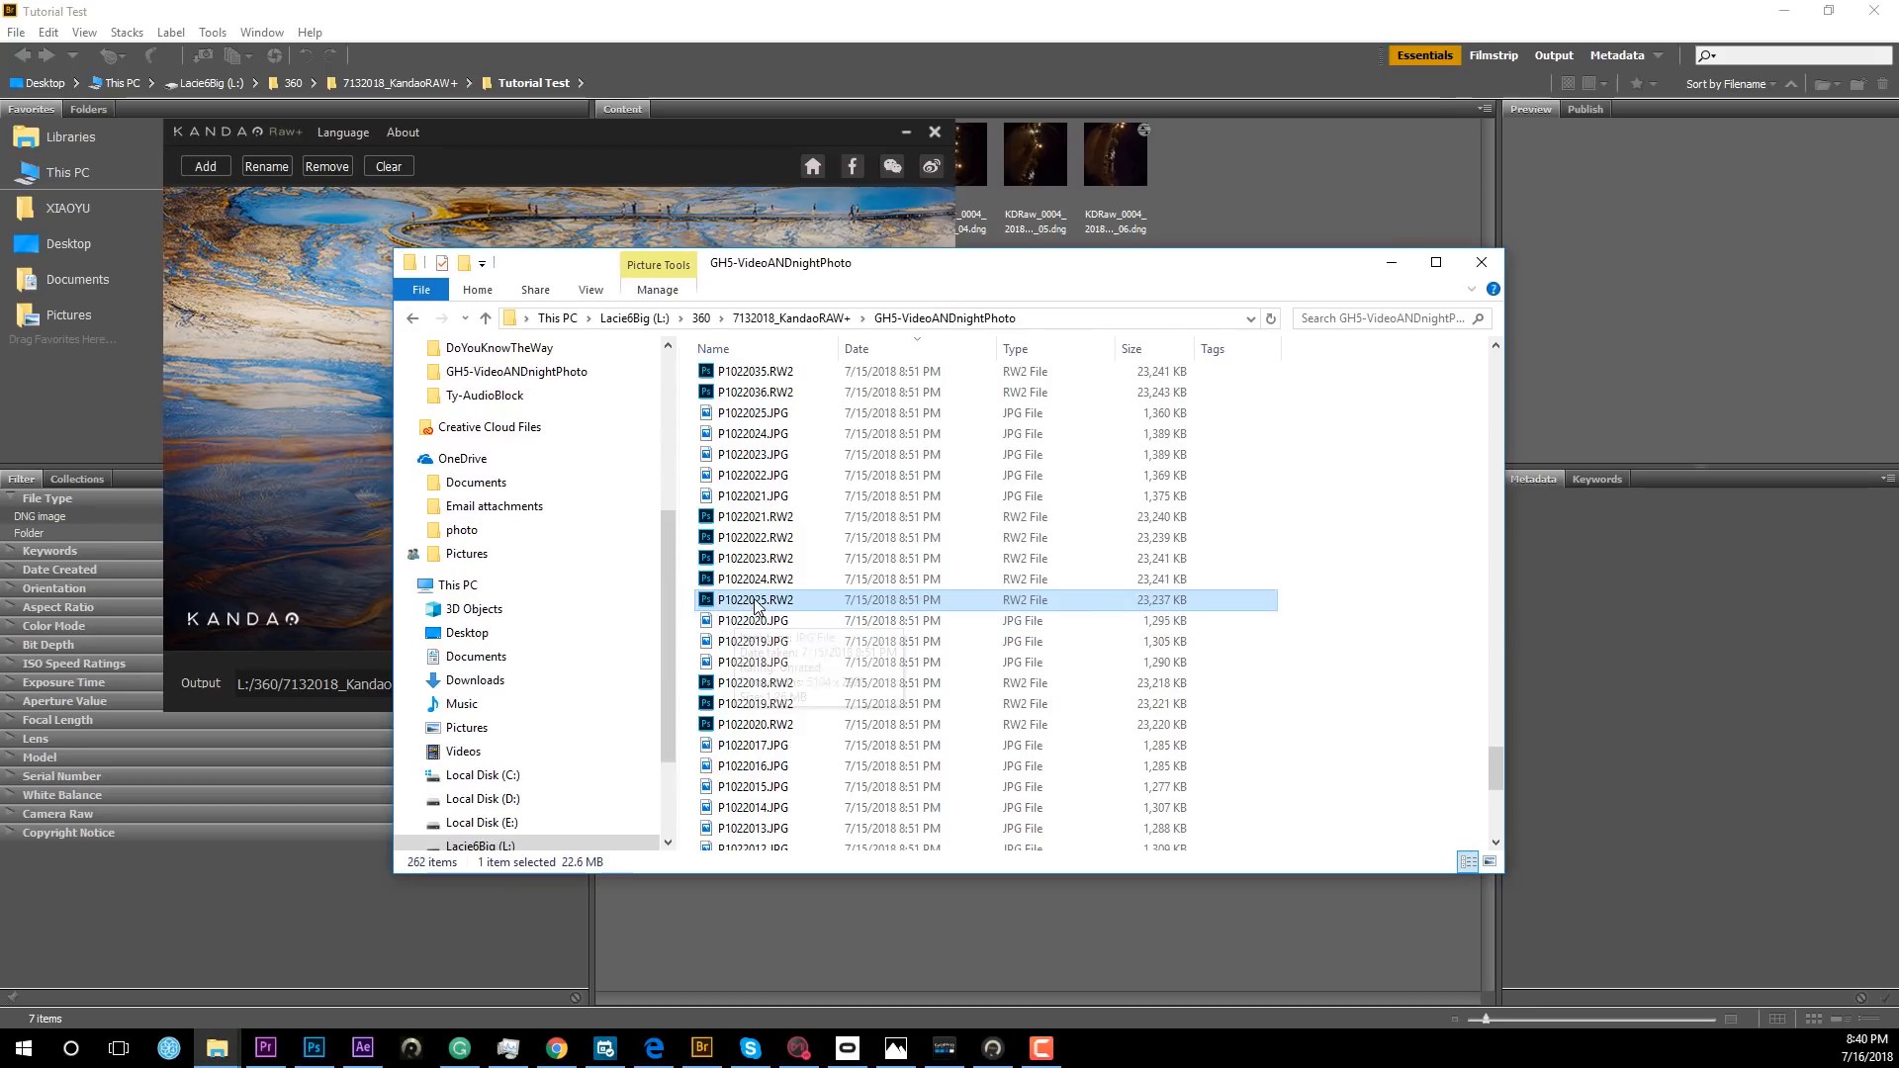
drag(772, 585, 781, 451)
scroll(846, 625, up, 2)
scroll(782, 450, up, 2)
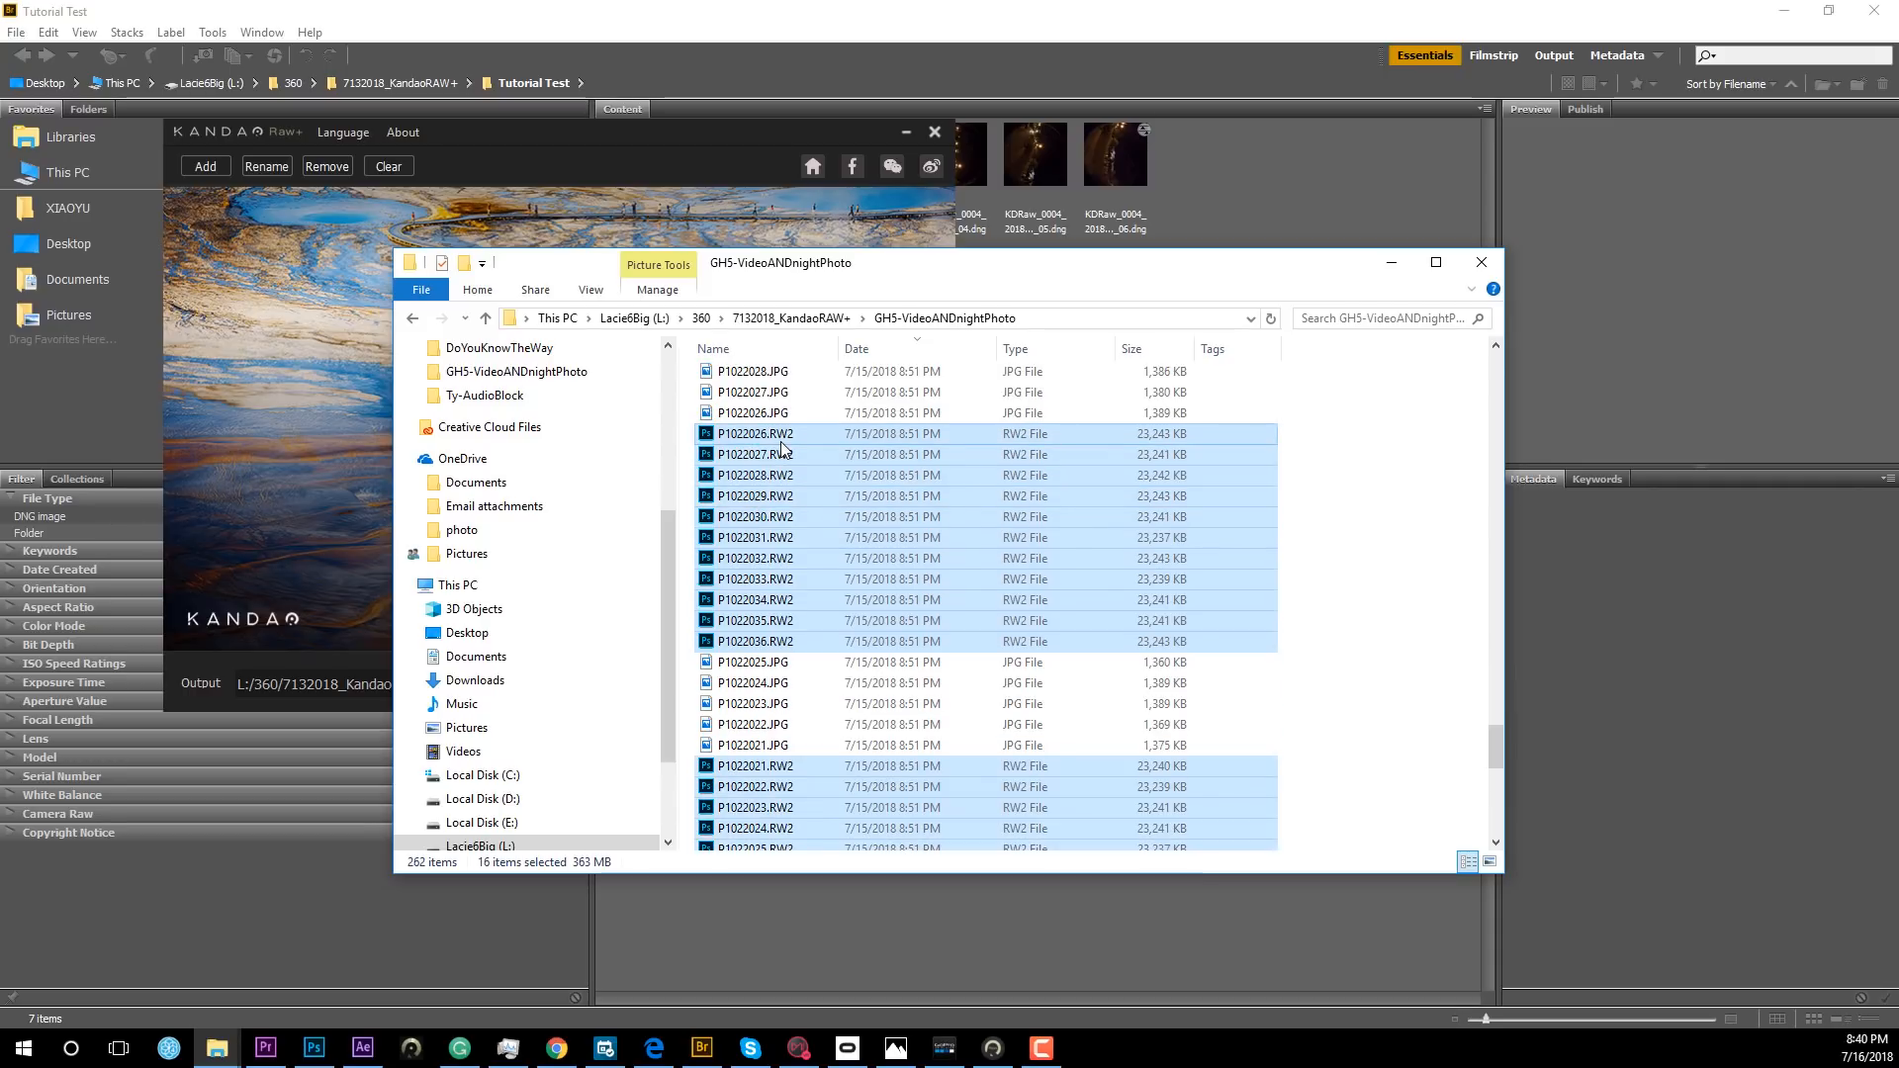
drag(782, 442, 435, 407)
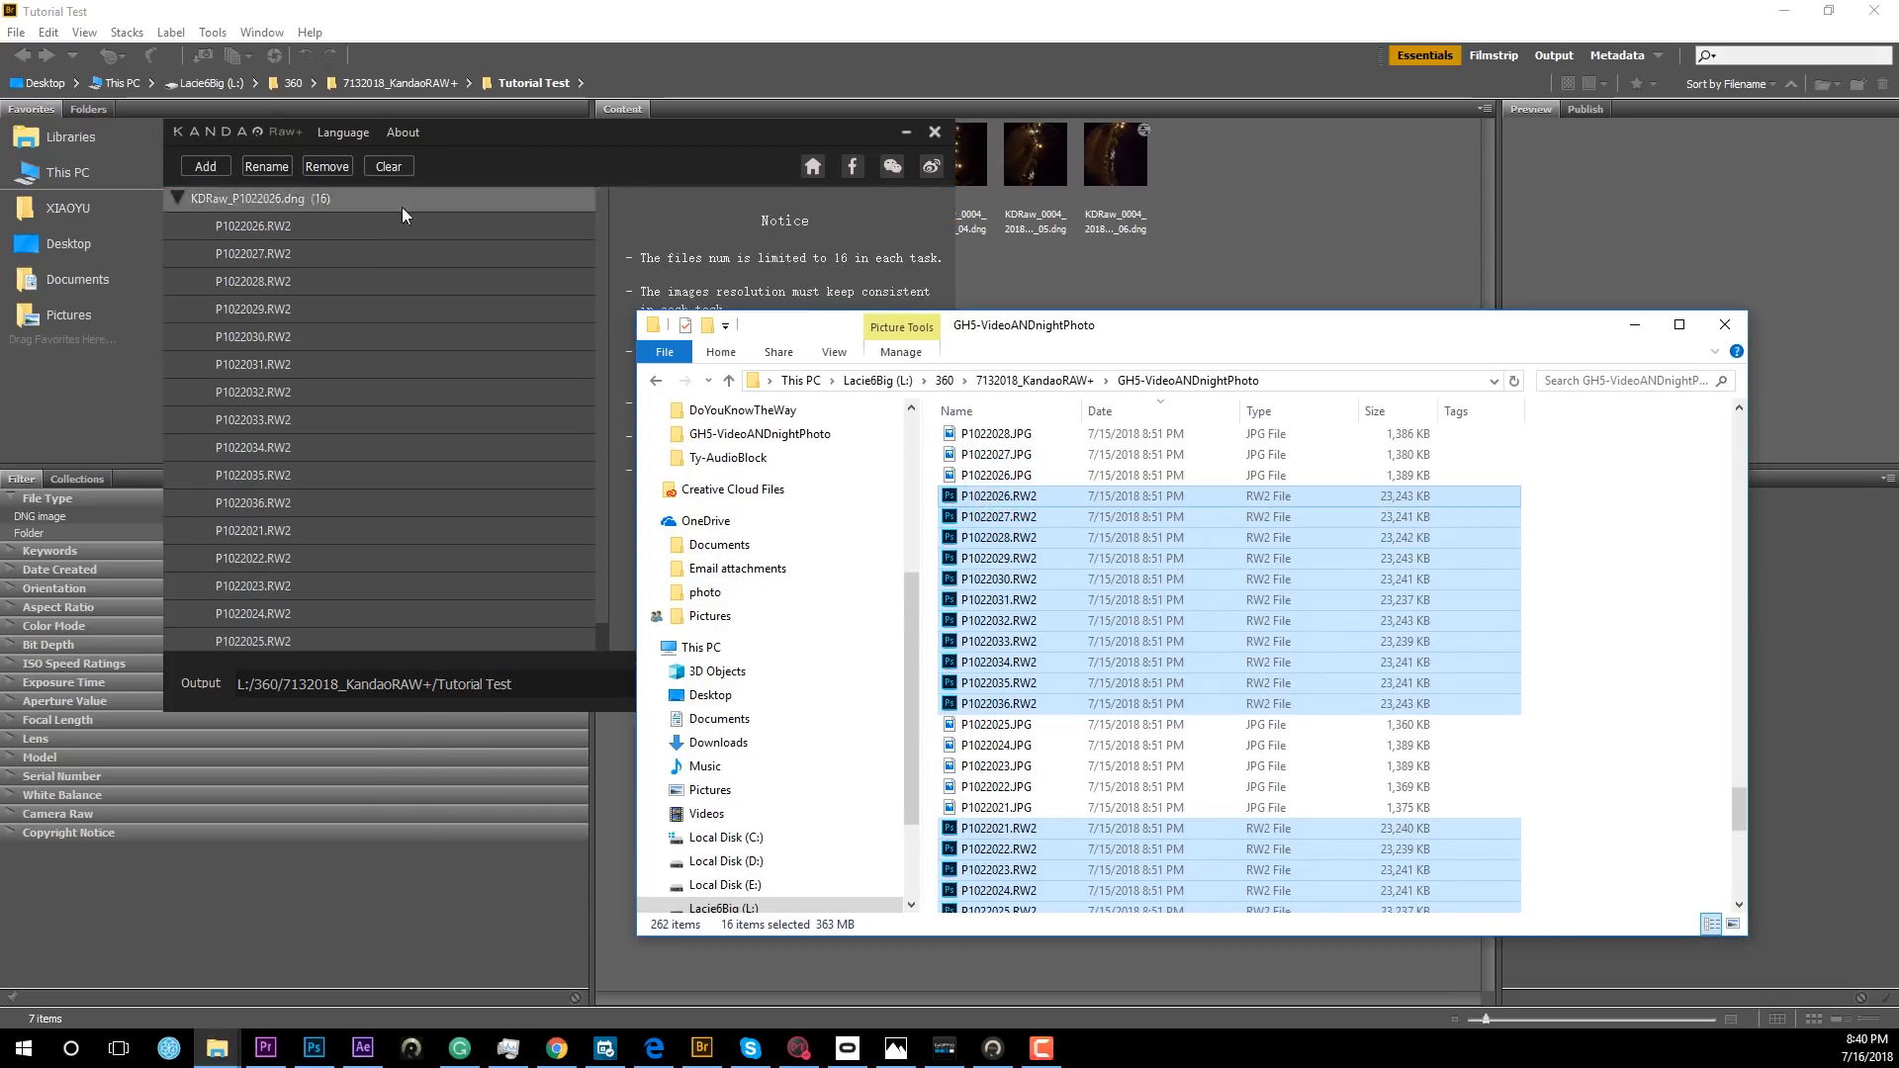
Set the output folder to Tutorial Test/GH5 output and render the merged DNG.
click(557, 125)
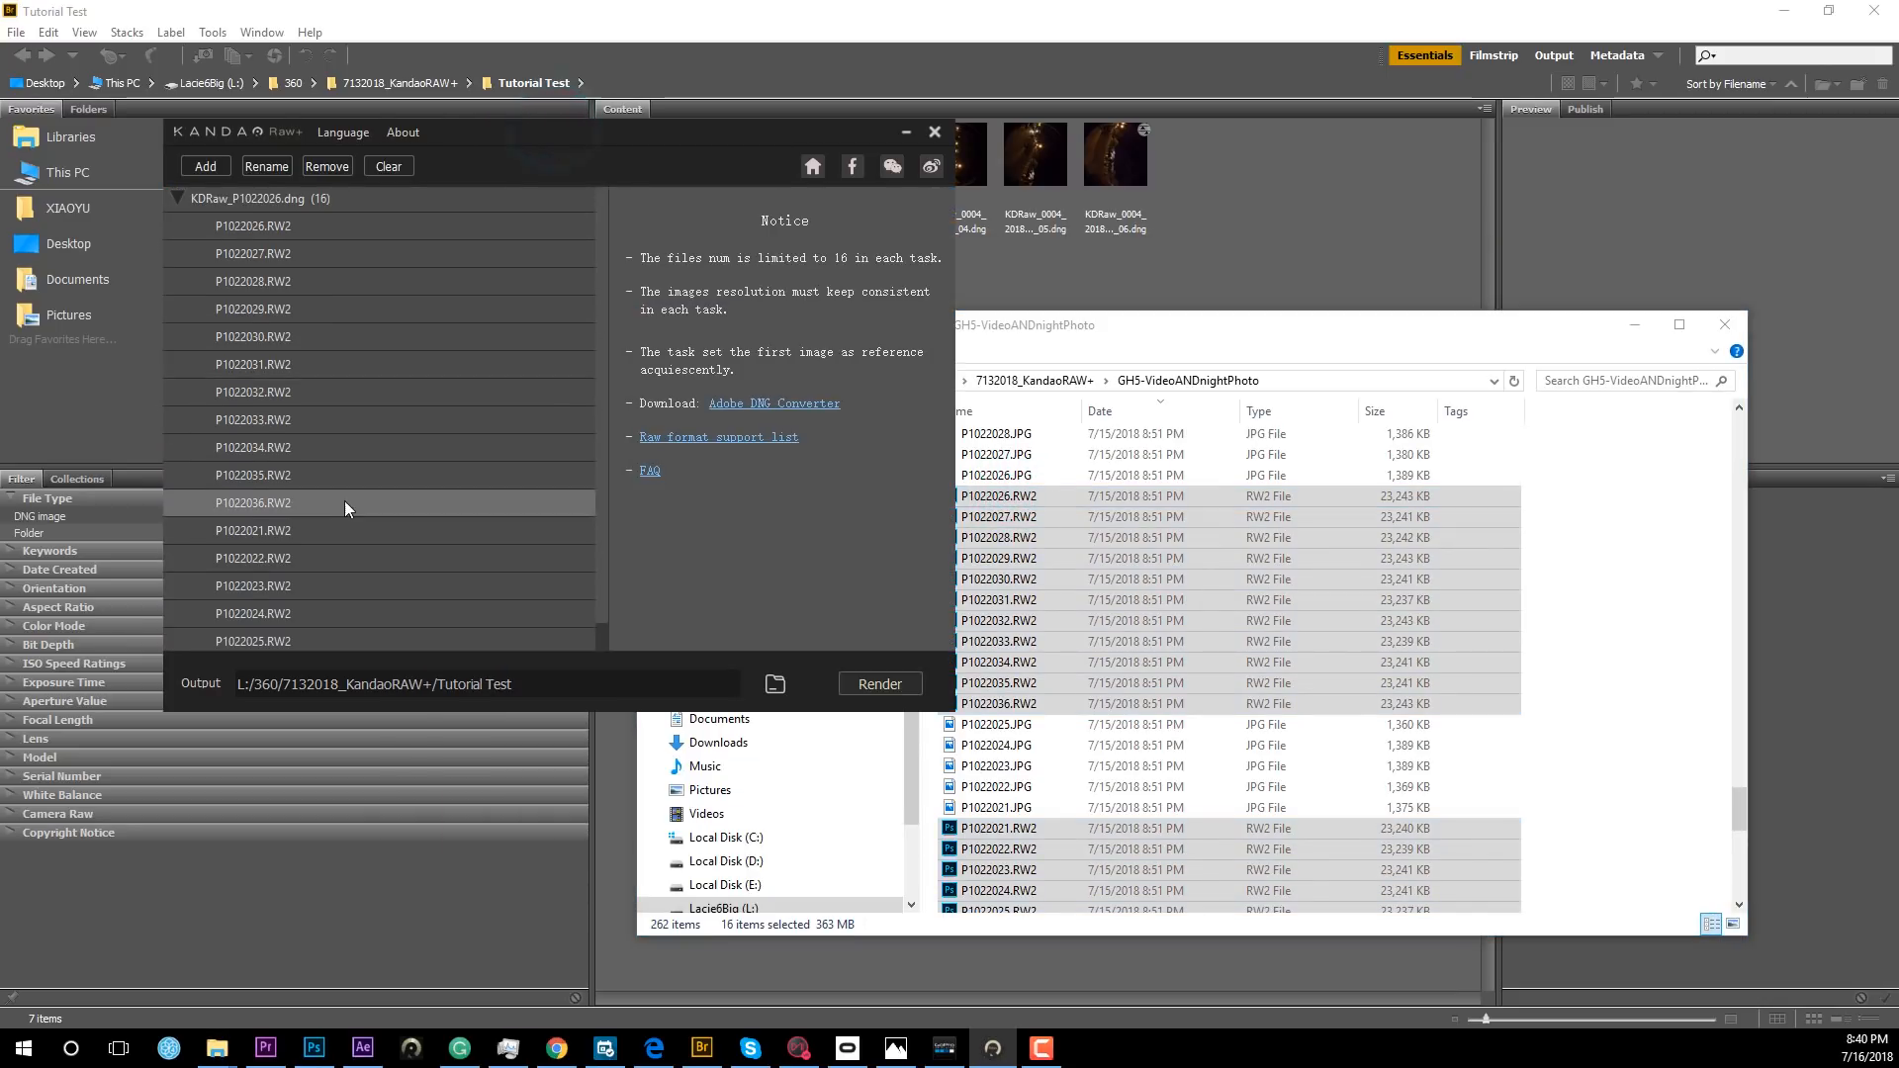
click(774, 685)
click(543, 282)
click(1171, 793)
click(890, 692)
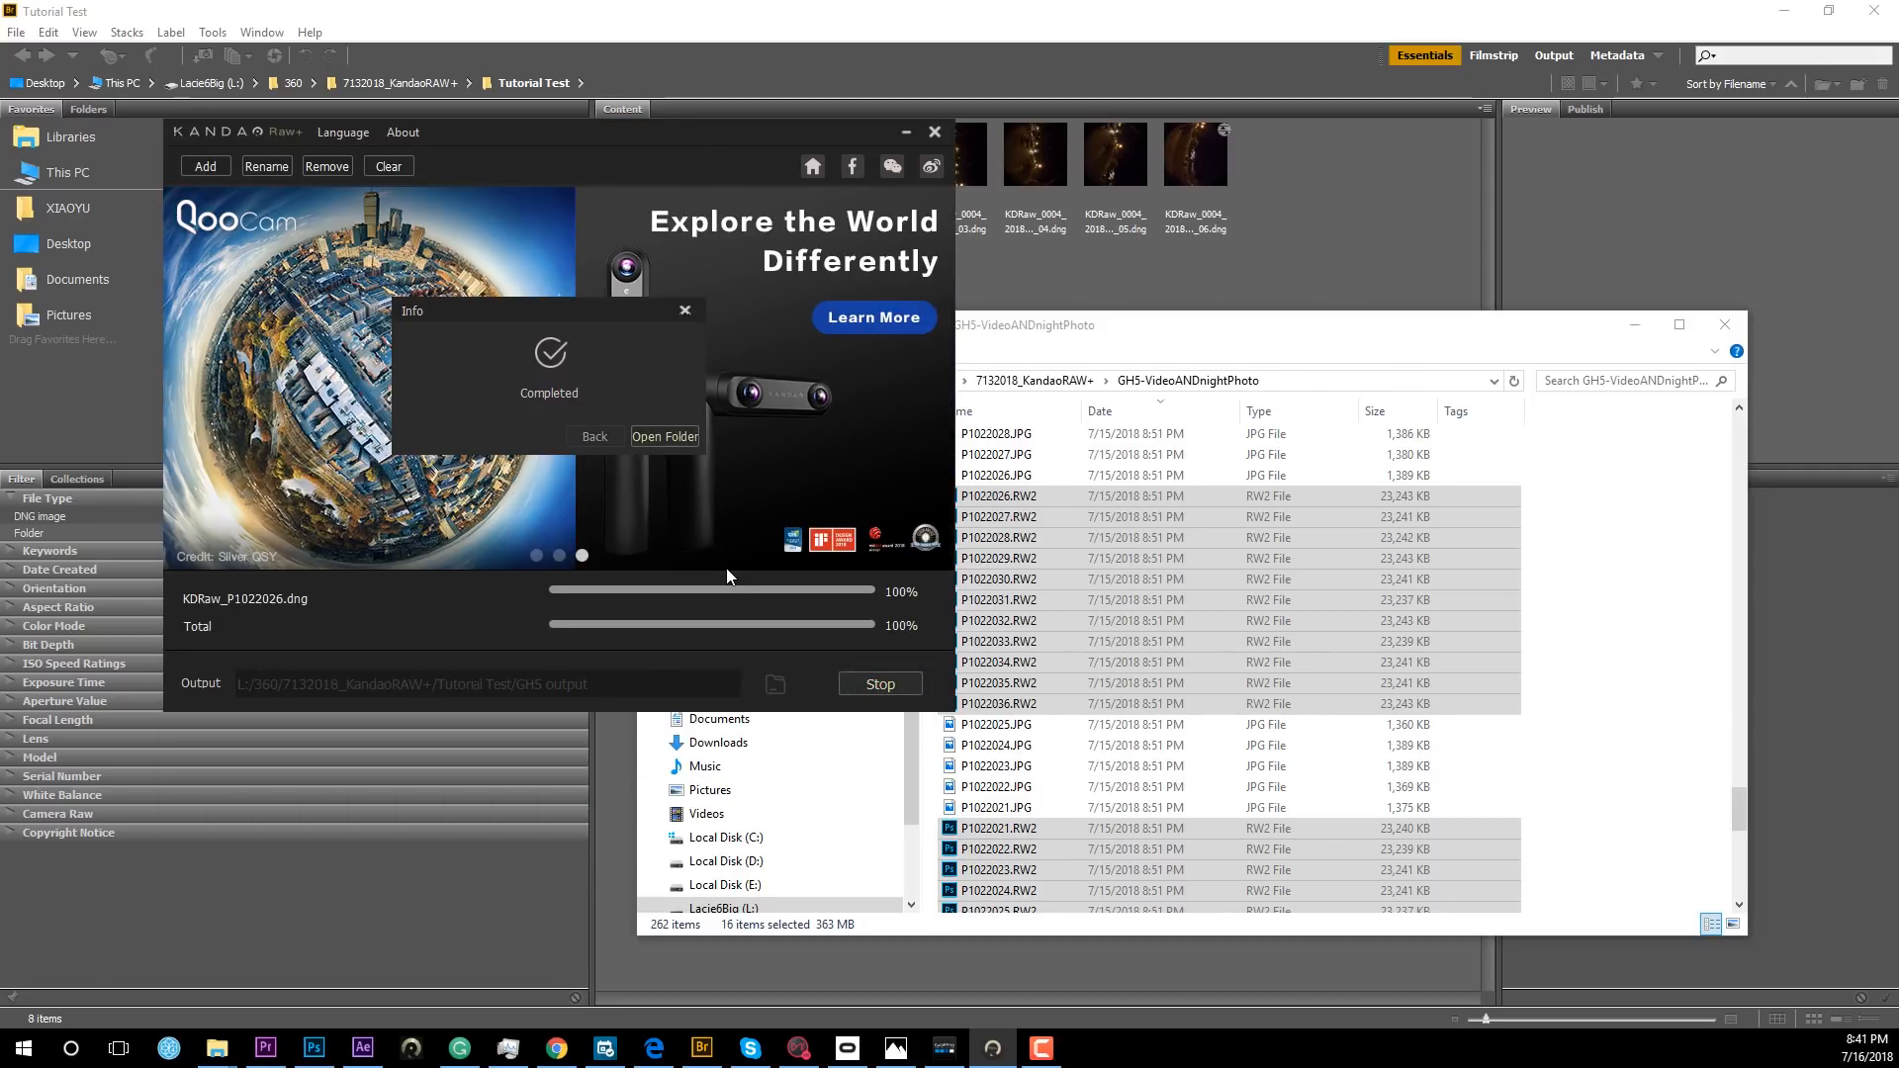
Show the render's output folder and open KDRaw_P1022026.dng in Camera Raw.
click(663, 437)
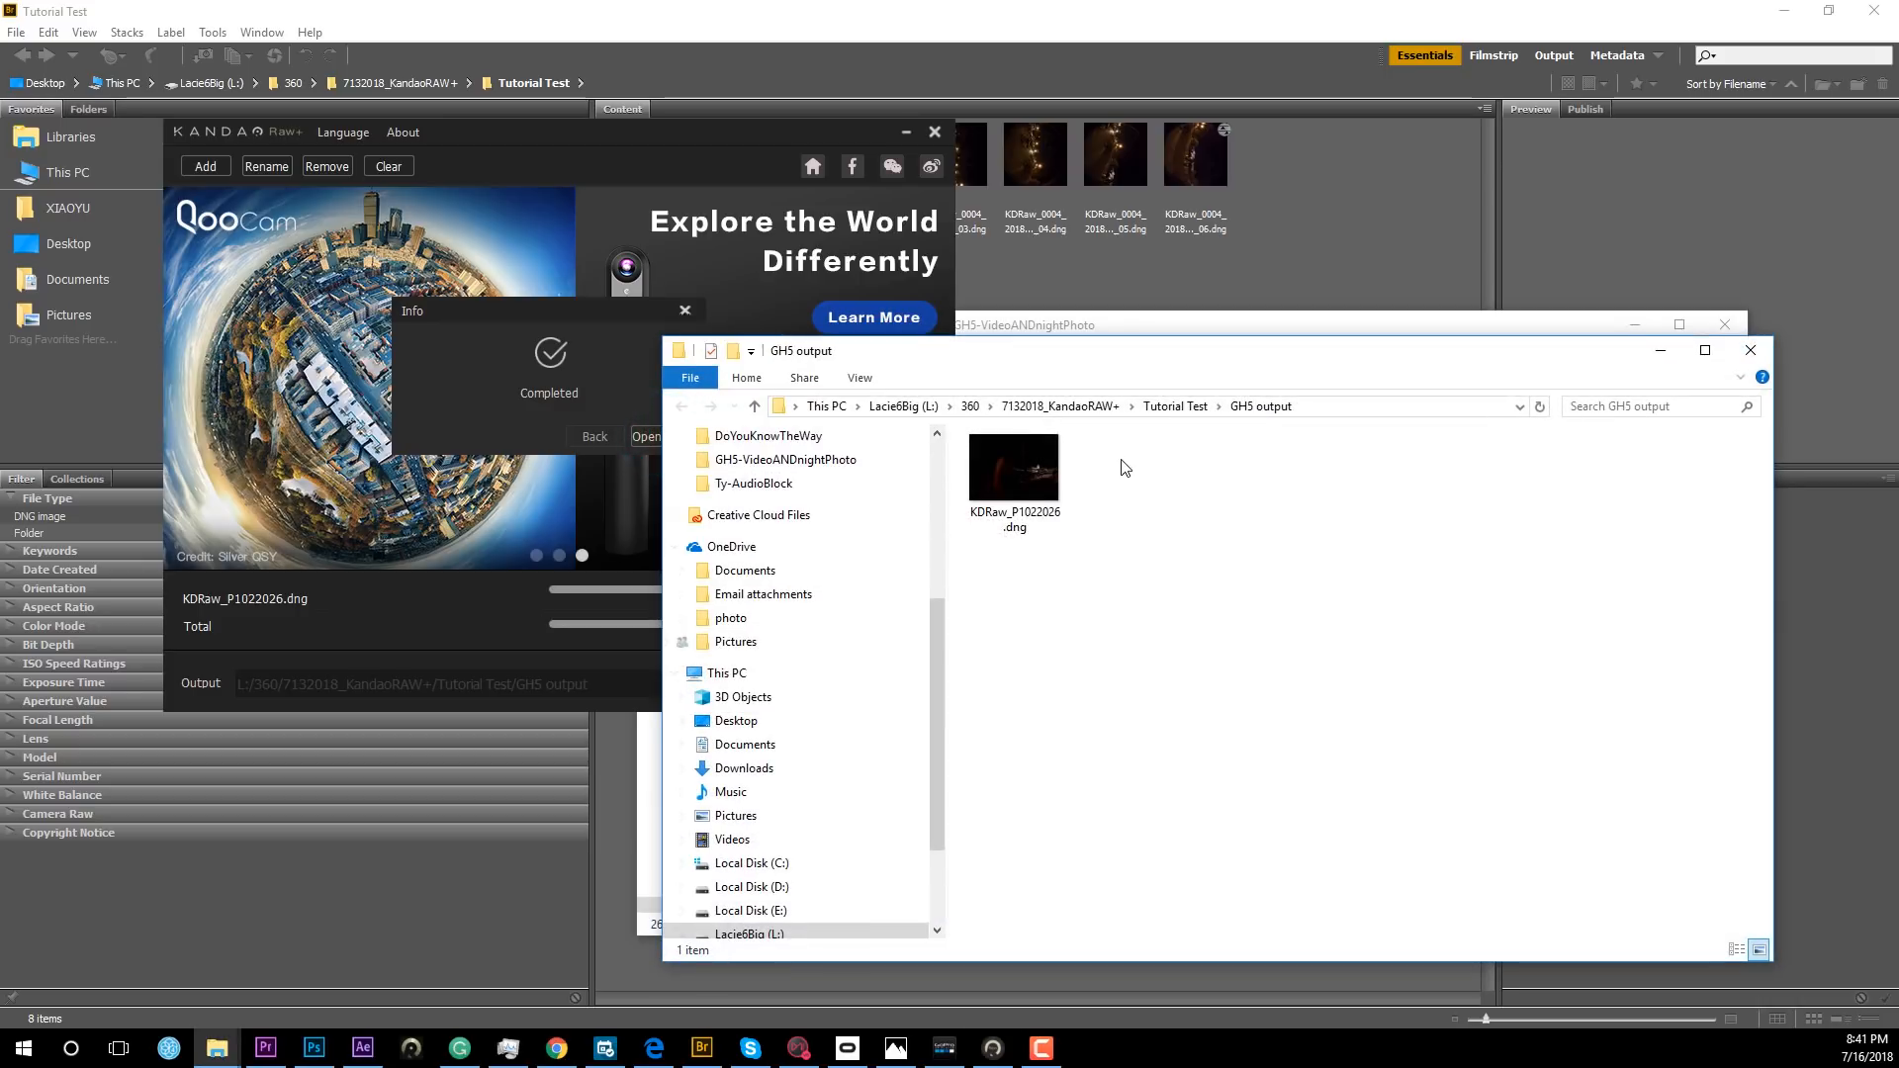
drag(1181, 360, 966, 344)
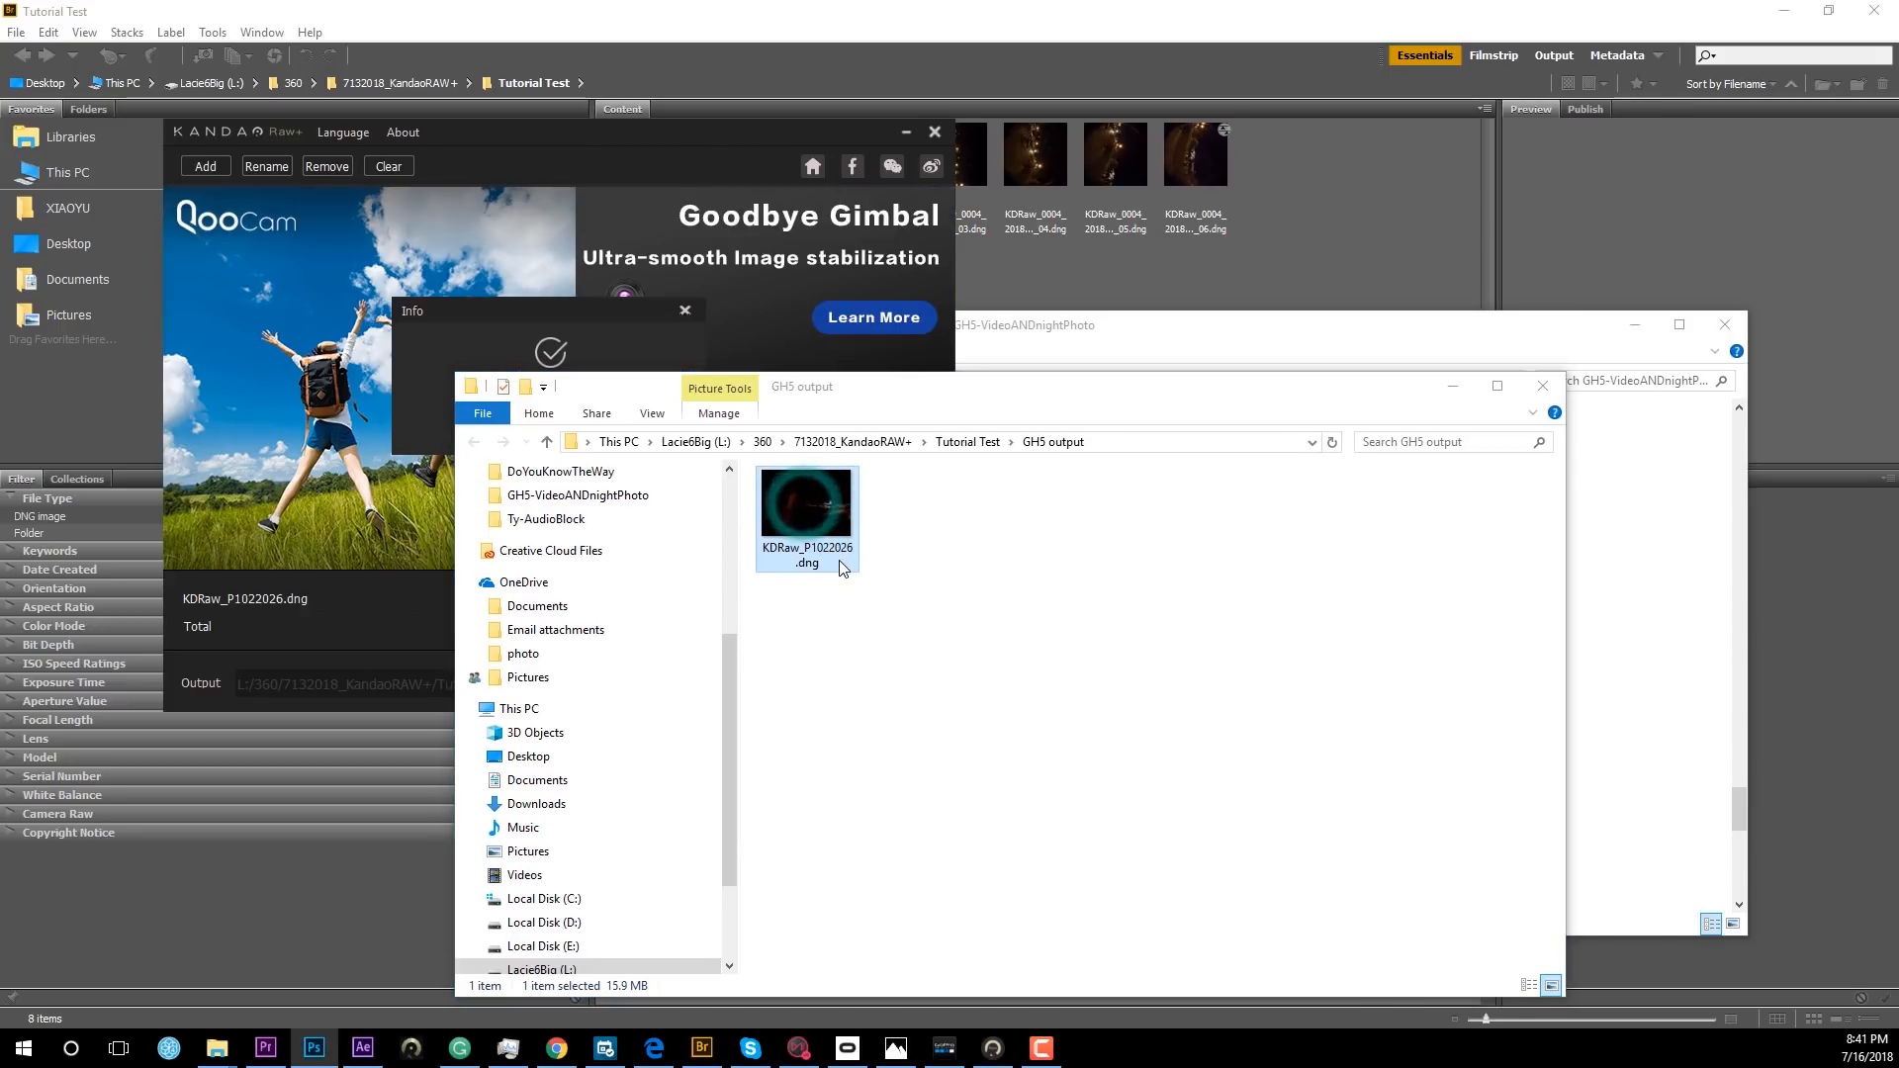
double_click(841, 568)
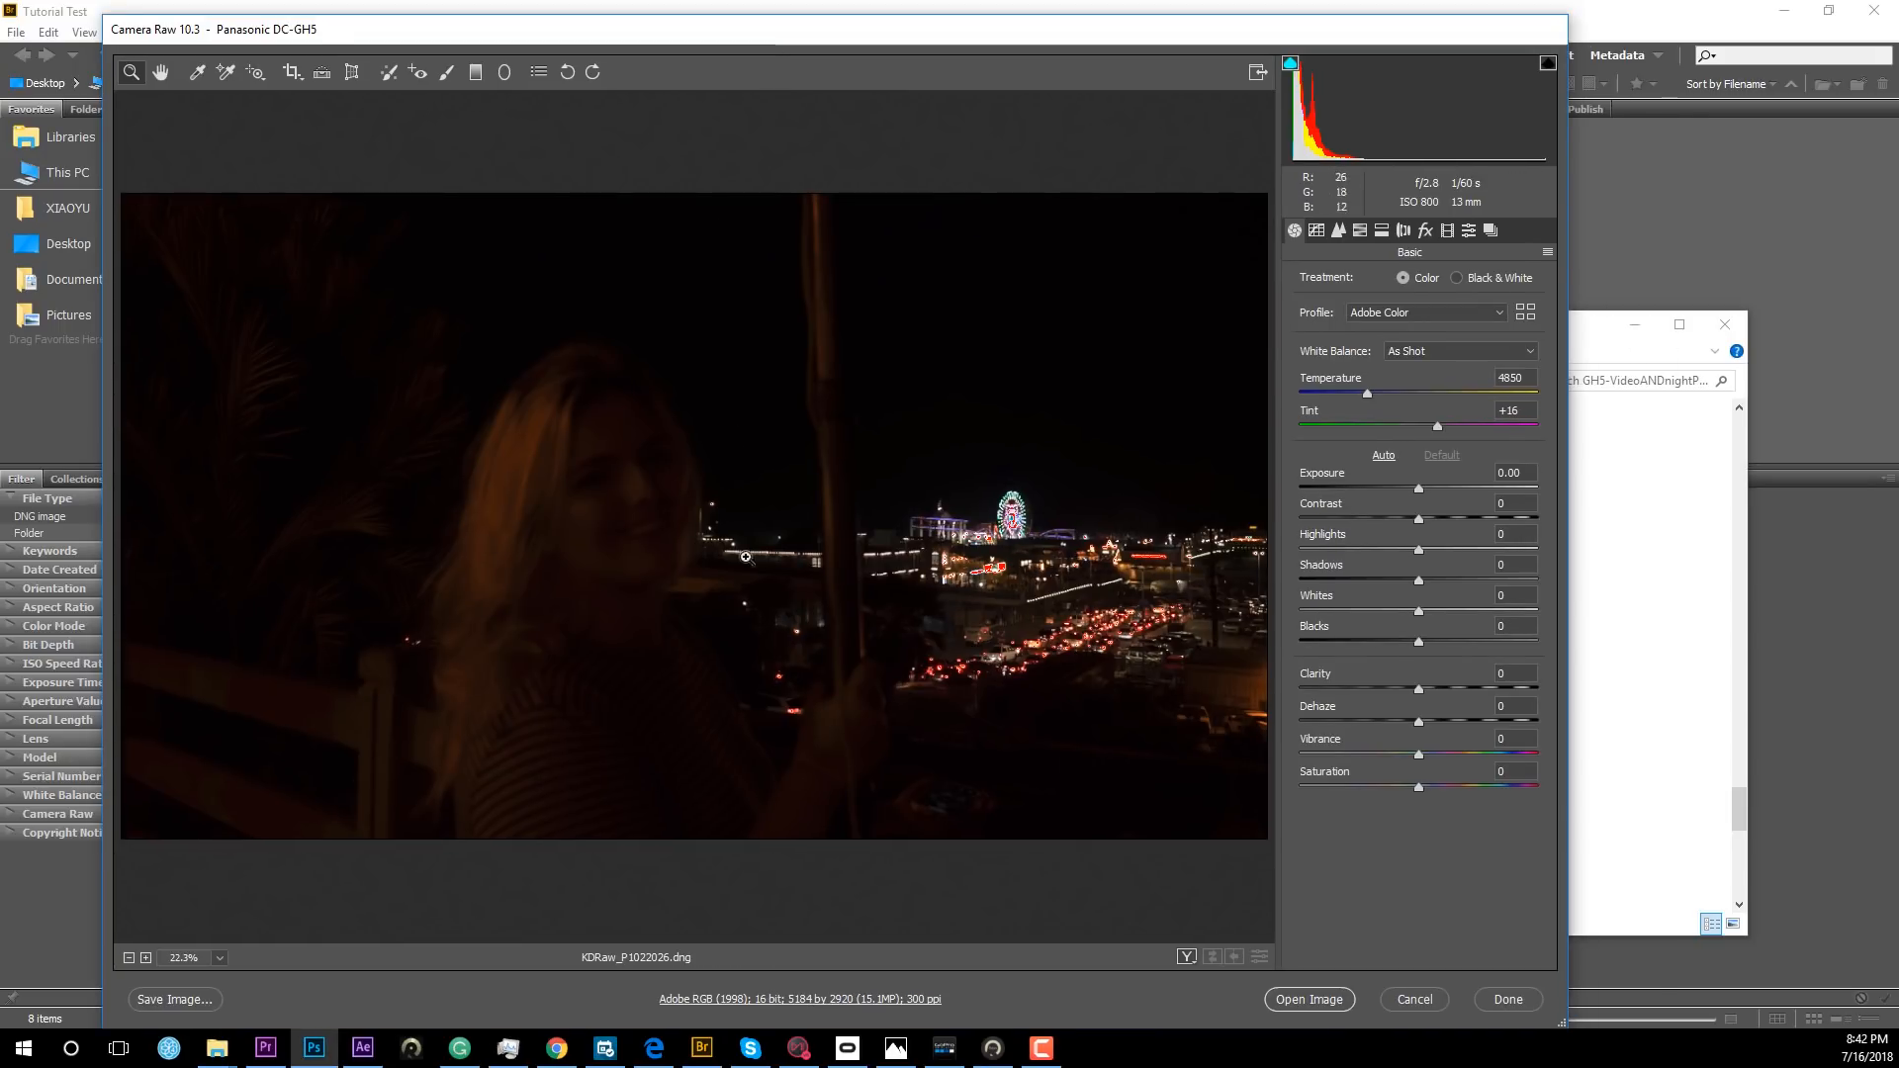
Set the merged photo's Shadows to +100, Highlights to -23, Clarity to +32, and Vibrance to +7.
drag(1430, 585, 1538, 582)
mouse_move(1418, 550)
mouse_down()
mouse_move(1393, 546)
mouse_move(1490, 486)
mouse_move(1392, 548)
mouse_up()
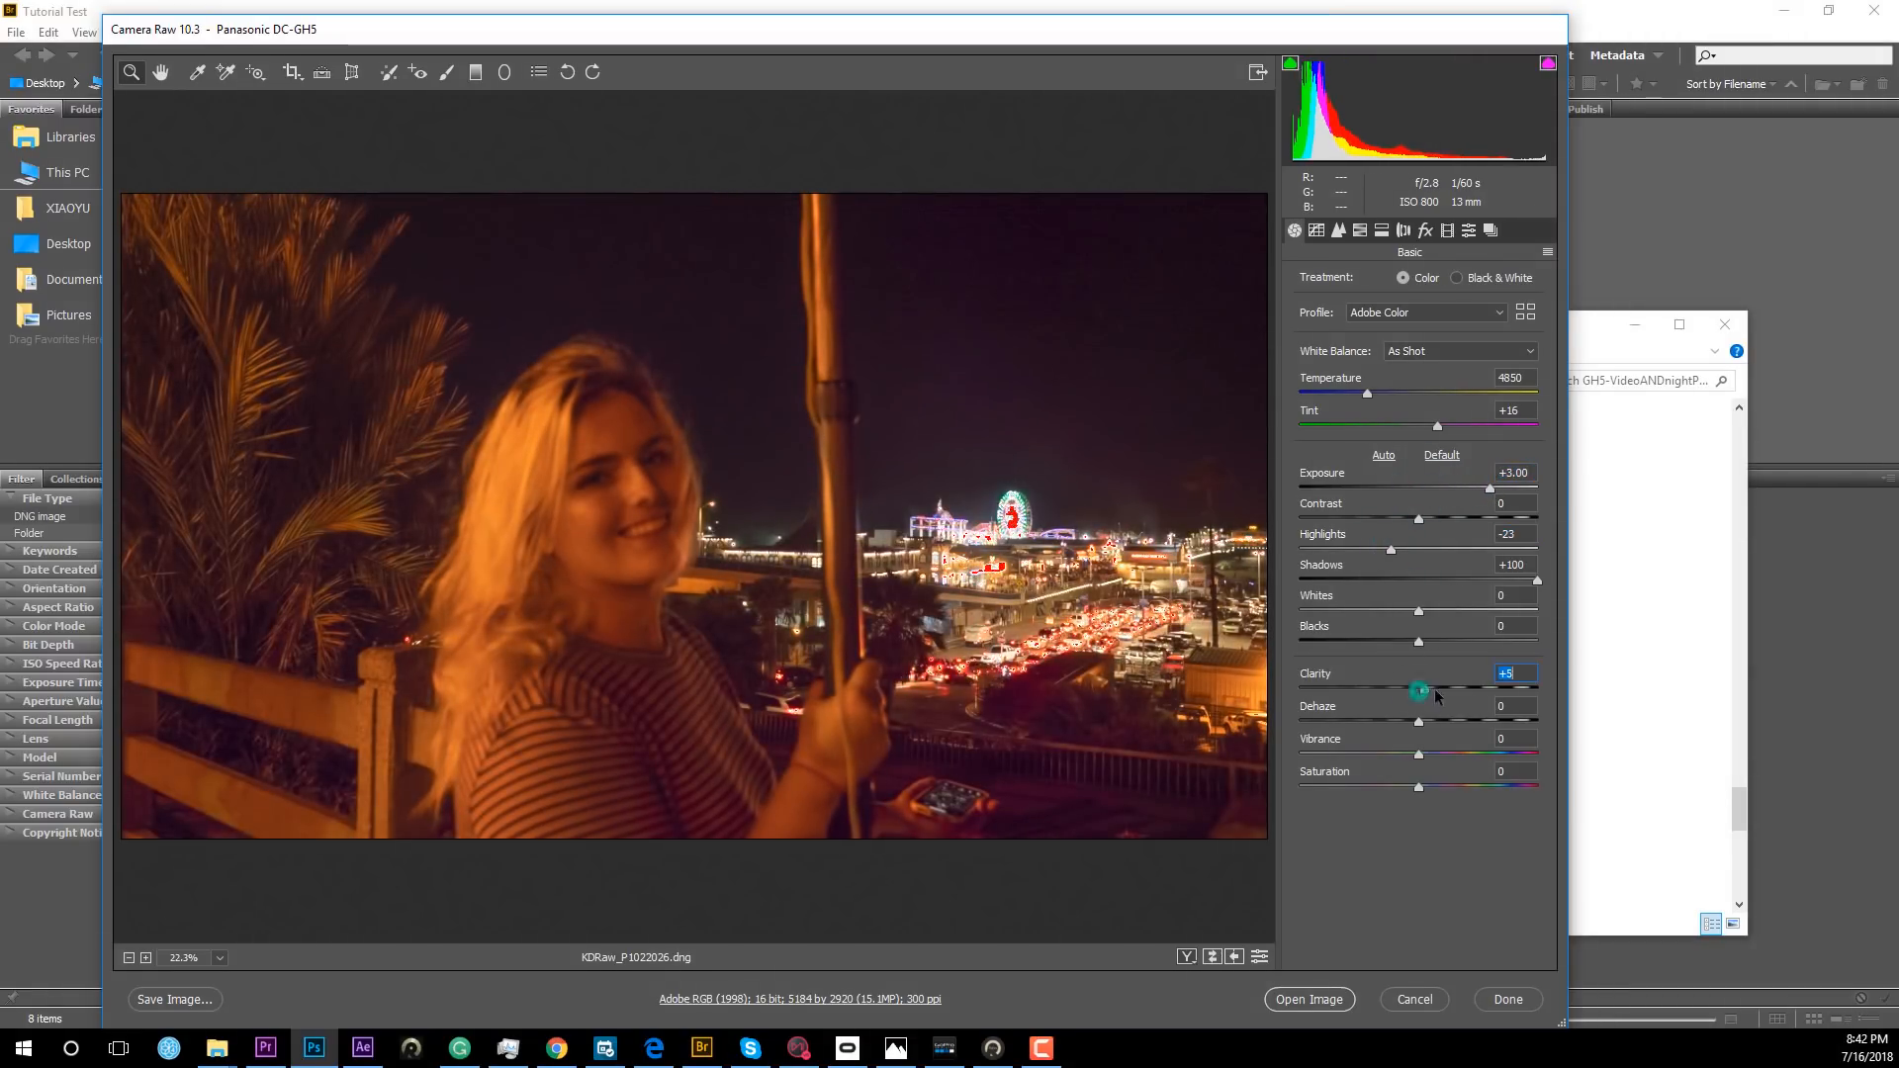
drag(1436, 696, 1455, 692)
drag(1421, 755, 1426, 754)
Set the white balance to Temperature 3550 and Tint +9, set Exposure to +2.50, and bring up the Detail adjustments.
drag(1368, 394, 1334, 398)
drag(1438, 425, 1416, 422)
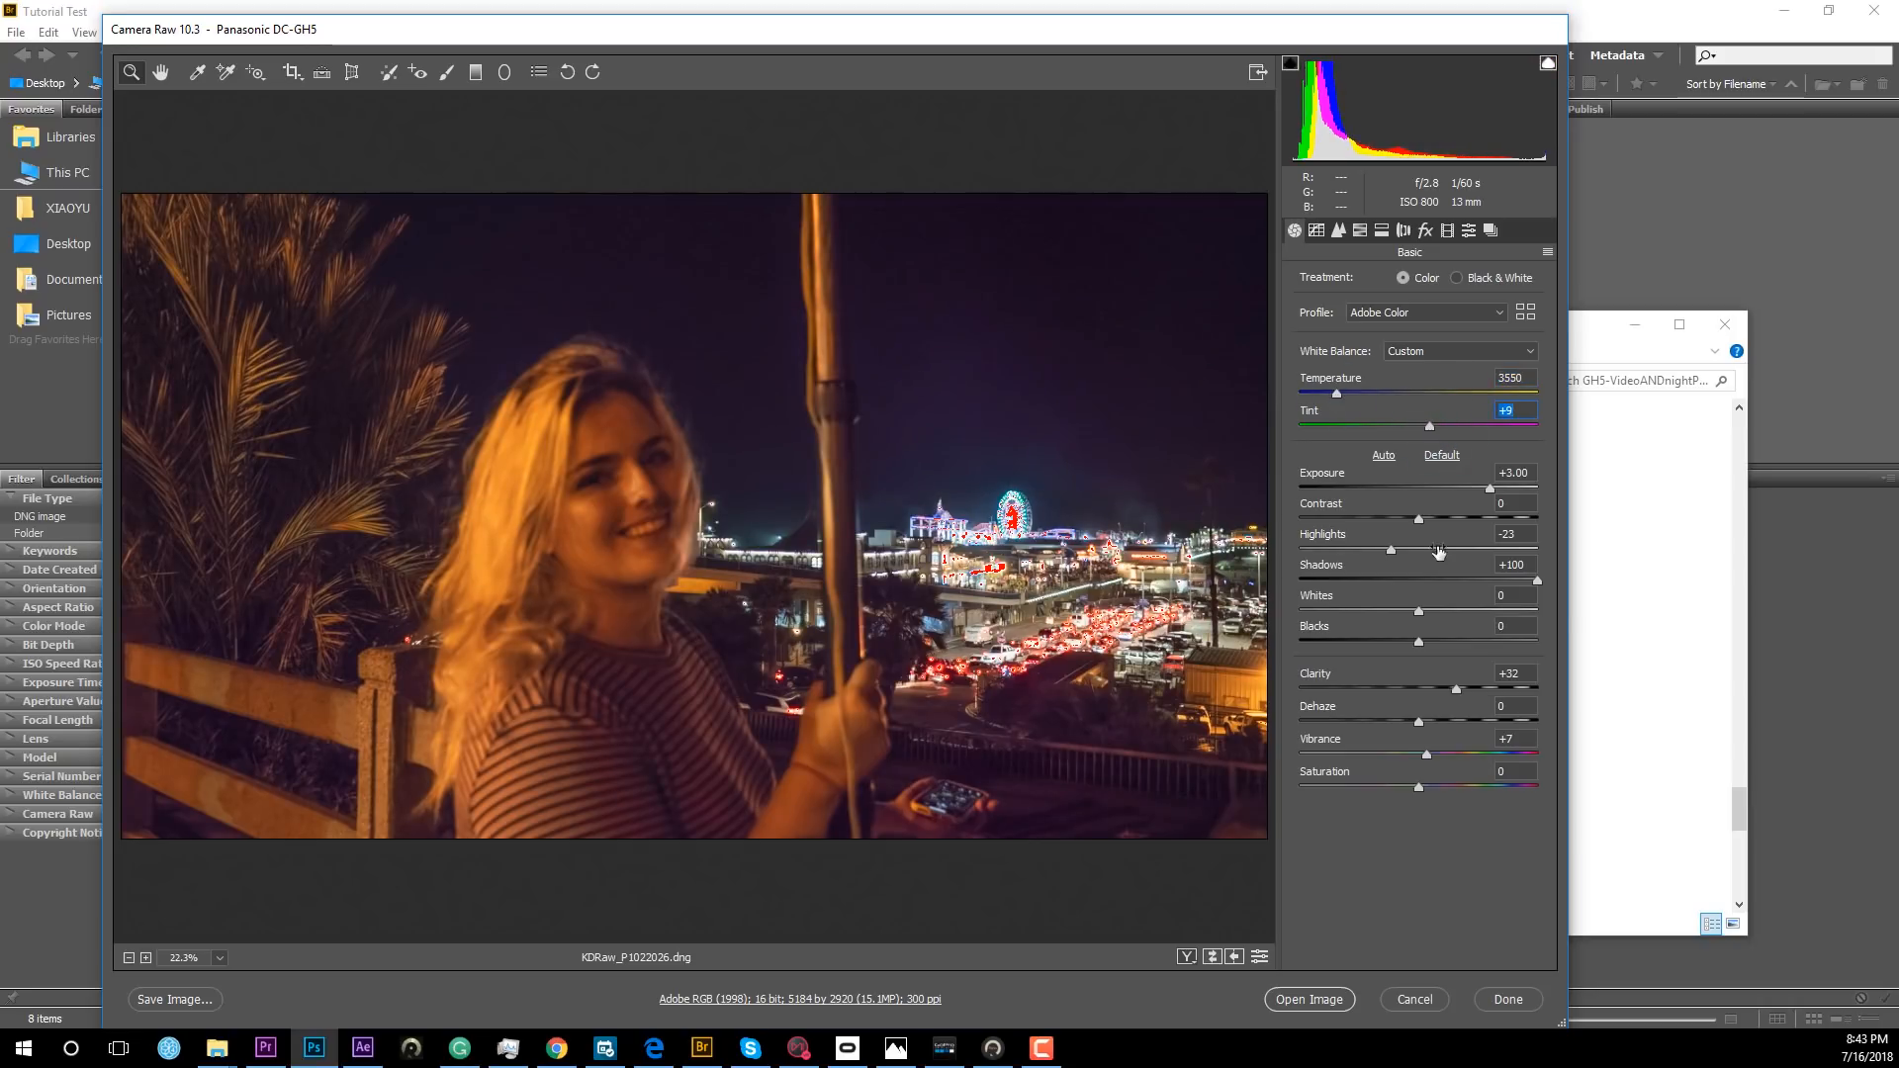
drag(1490, 488, 1478, 489)
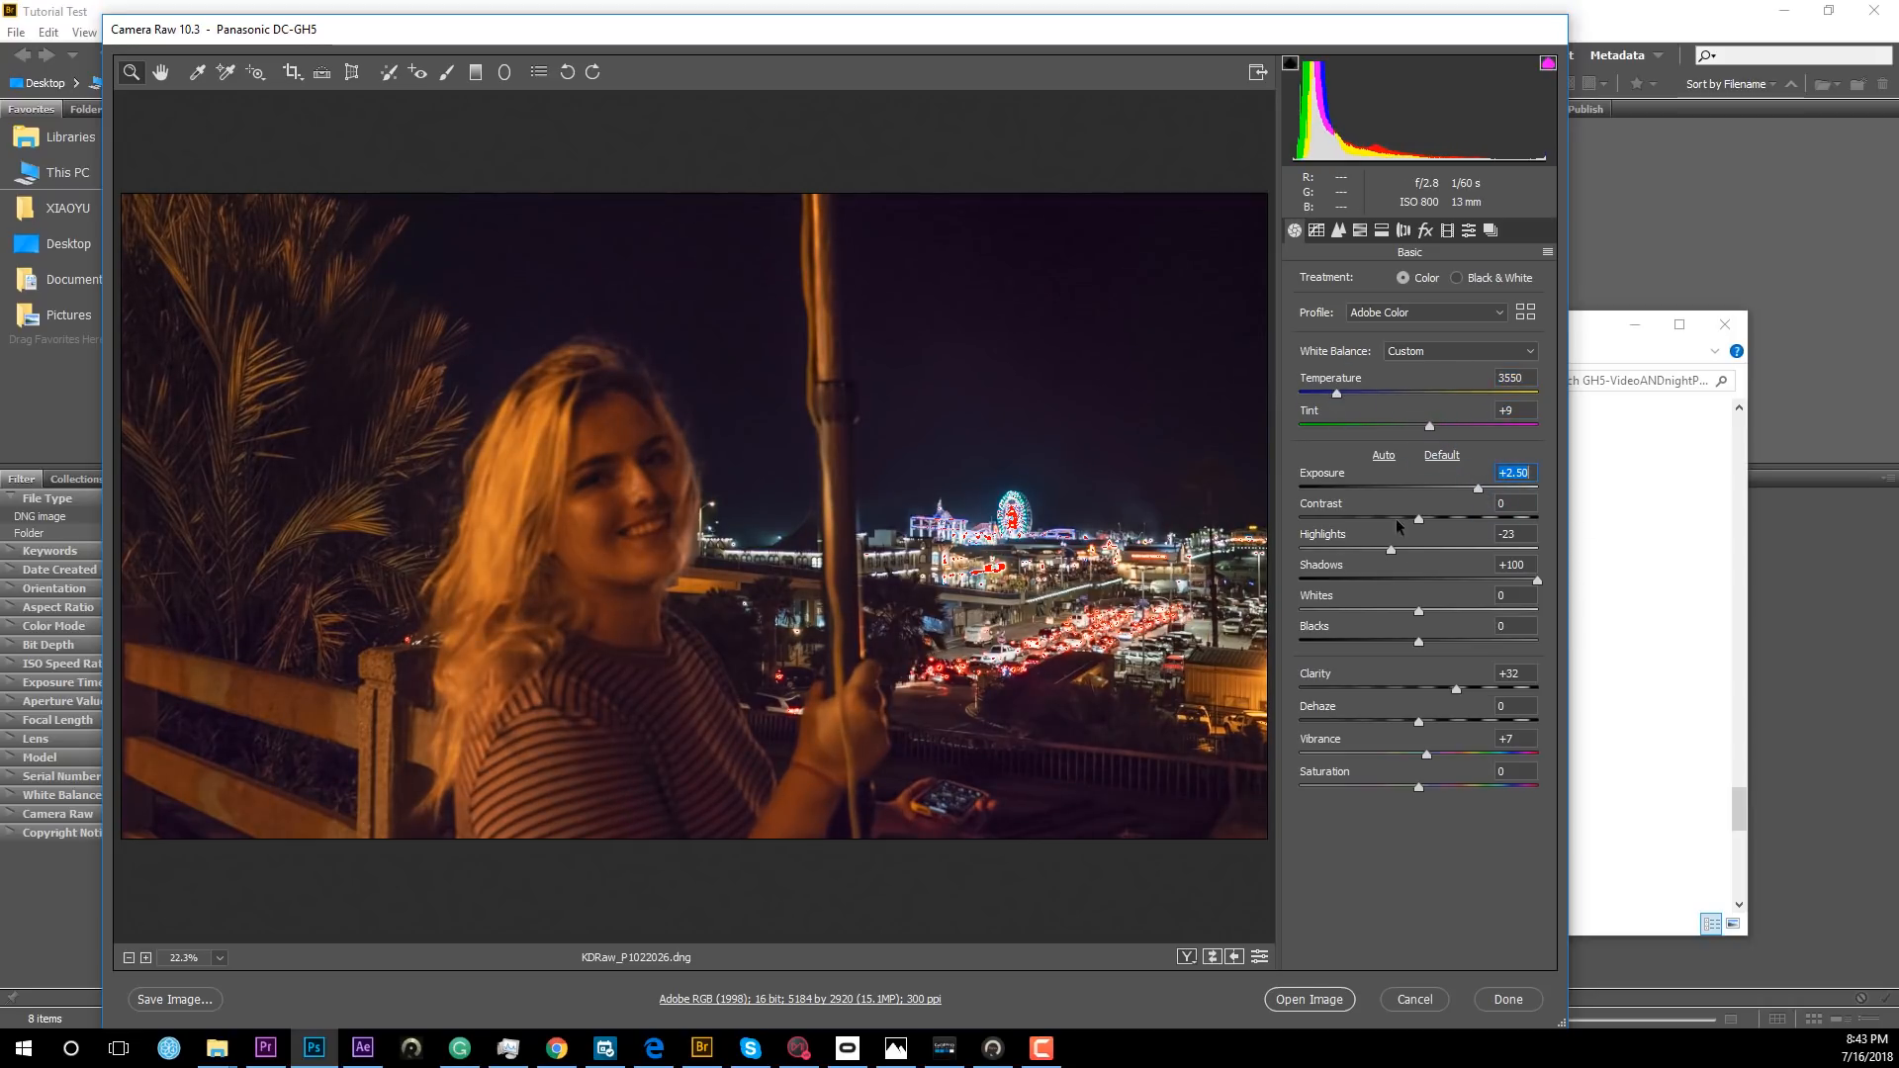
click(1338, 229)
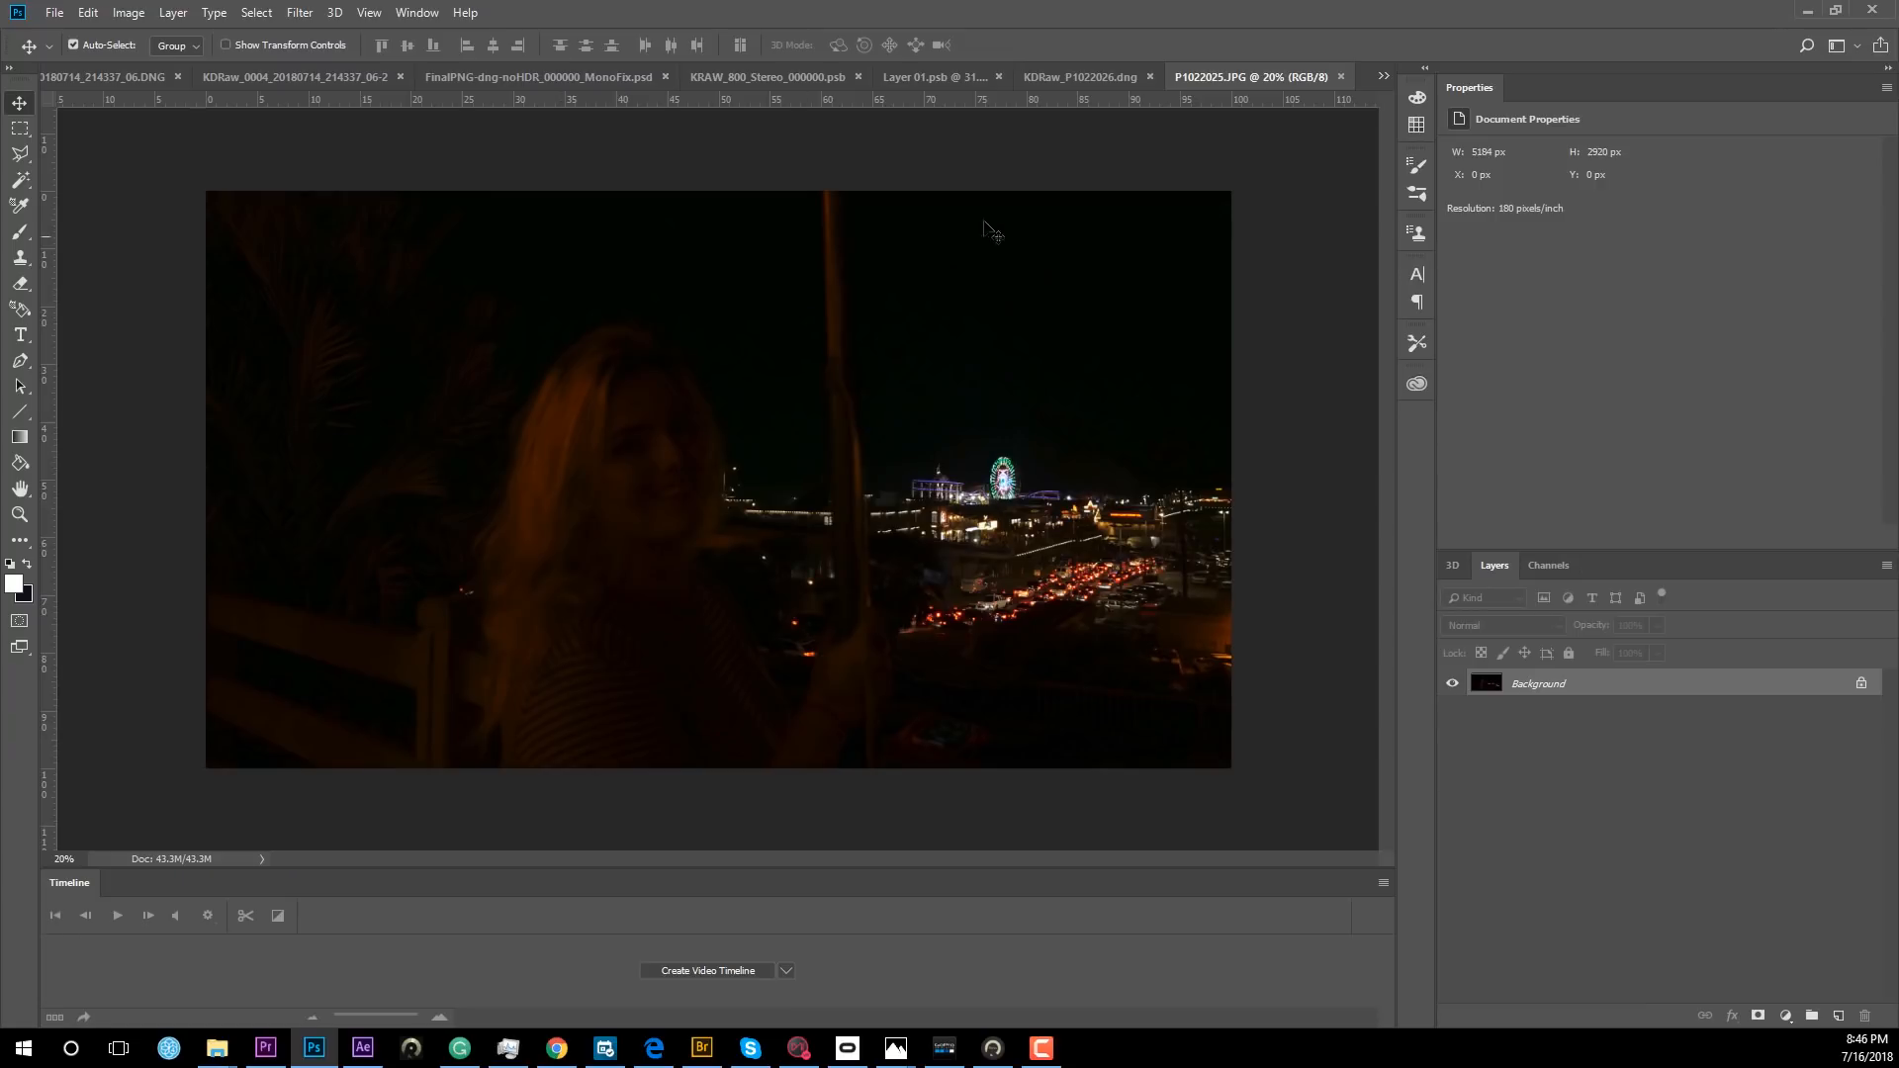
Compare the graded KDRaw_P1022026.dng with the original P1022025.JPG in Photoshop by alternating between the two images.
click(1073, 76)
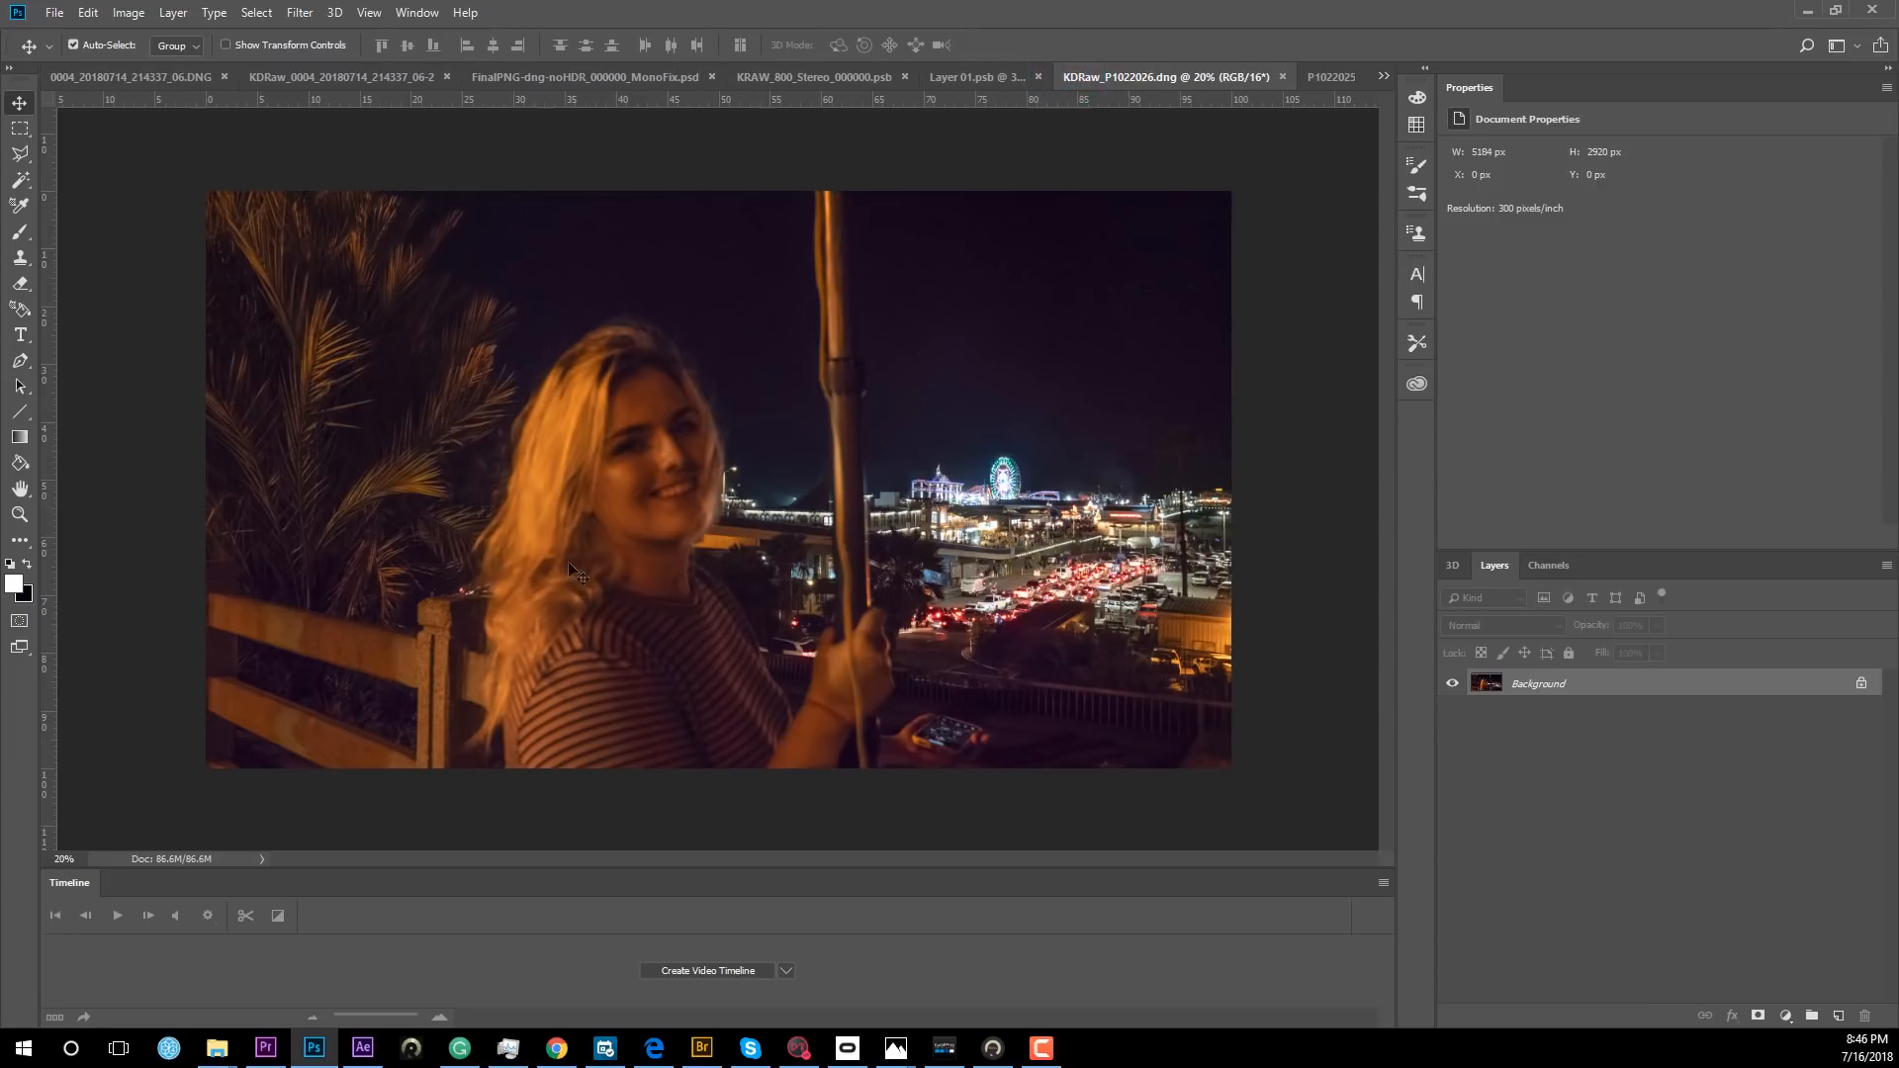
click(1341, 87)
click(1100, 77)
click(1335, 85)
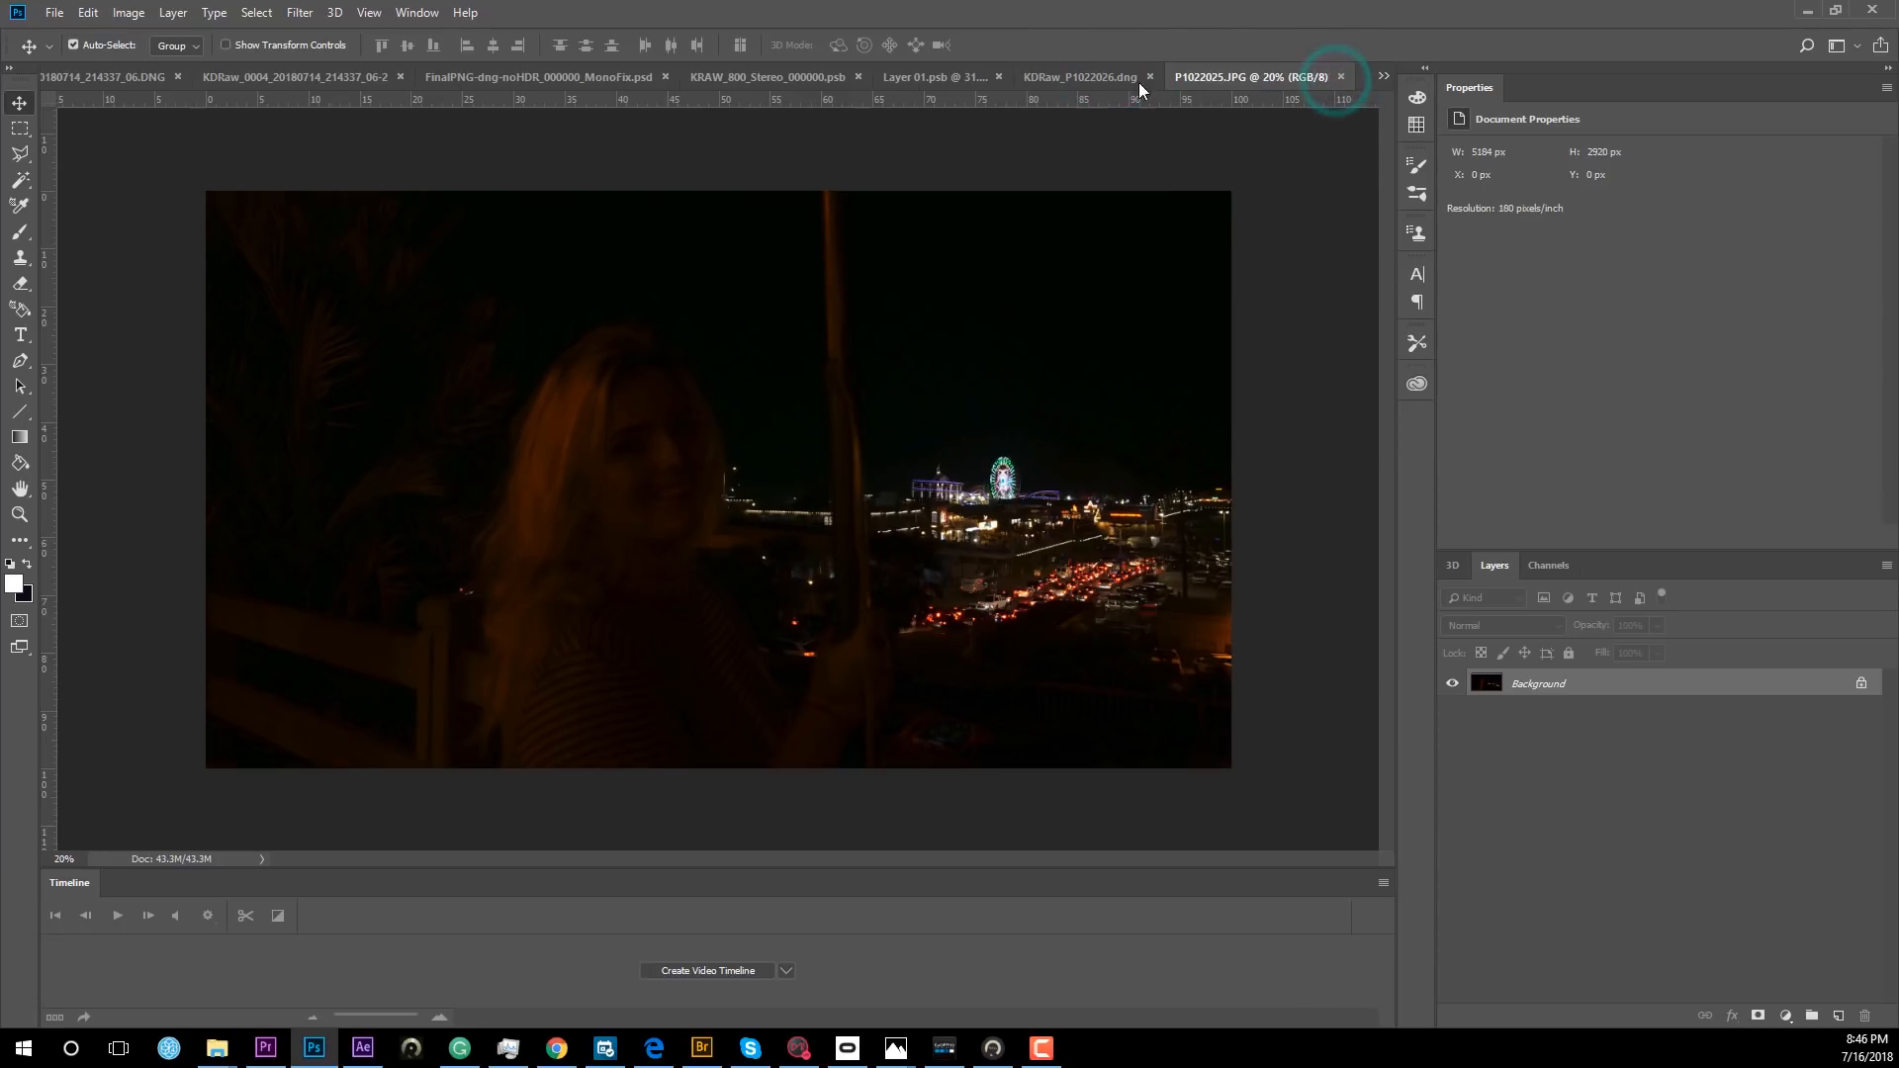
click(1088, 79)
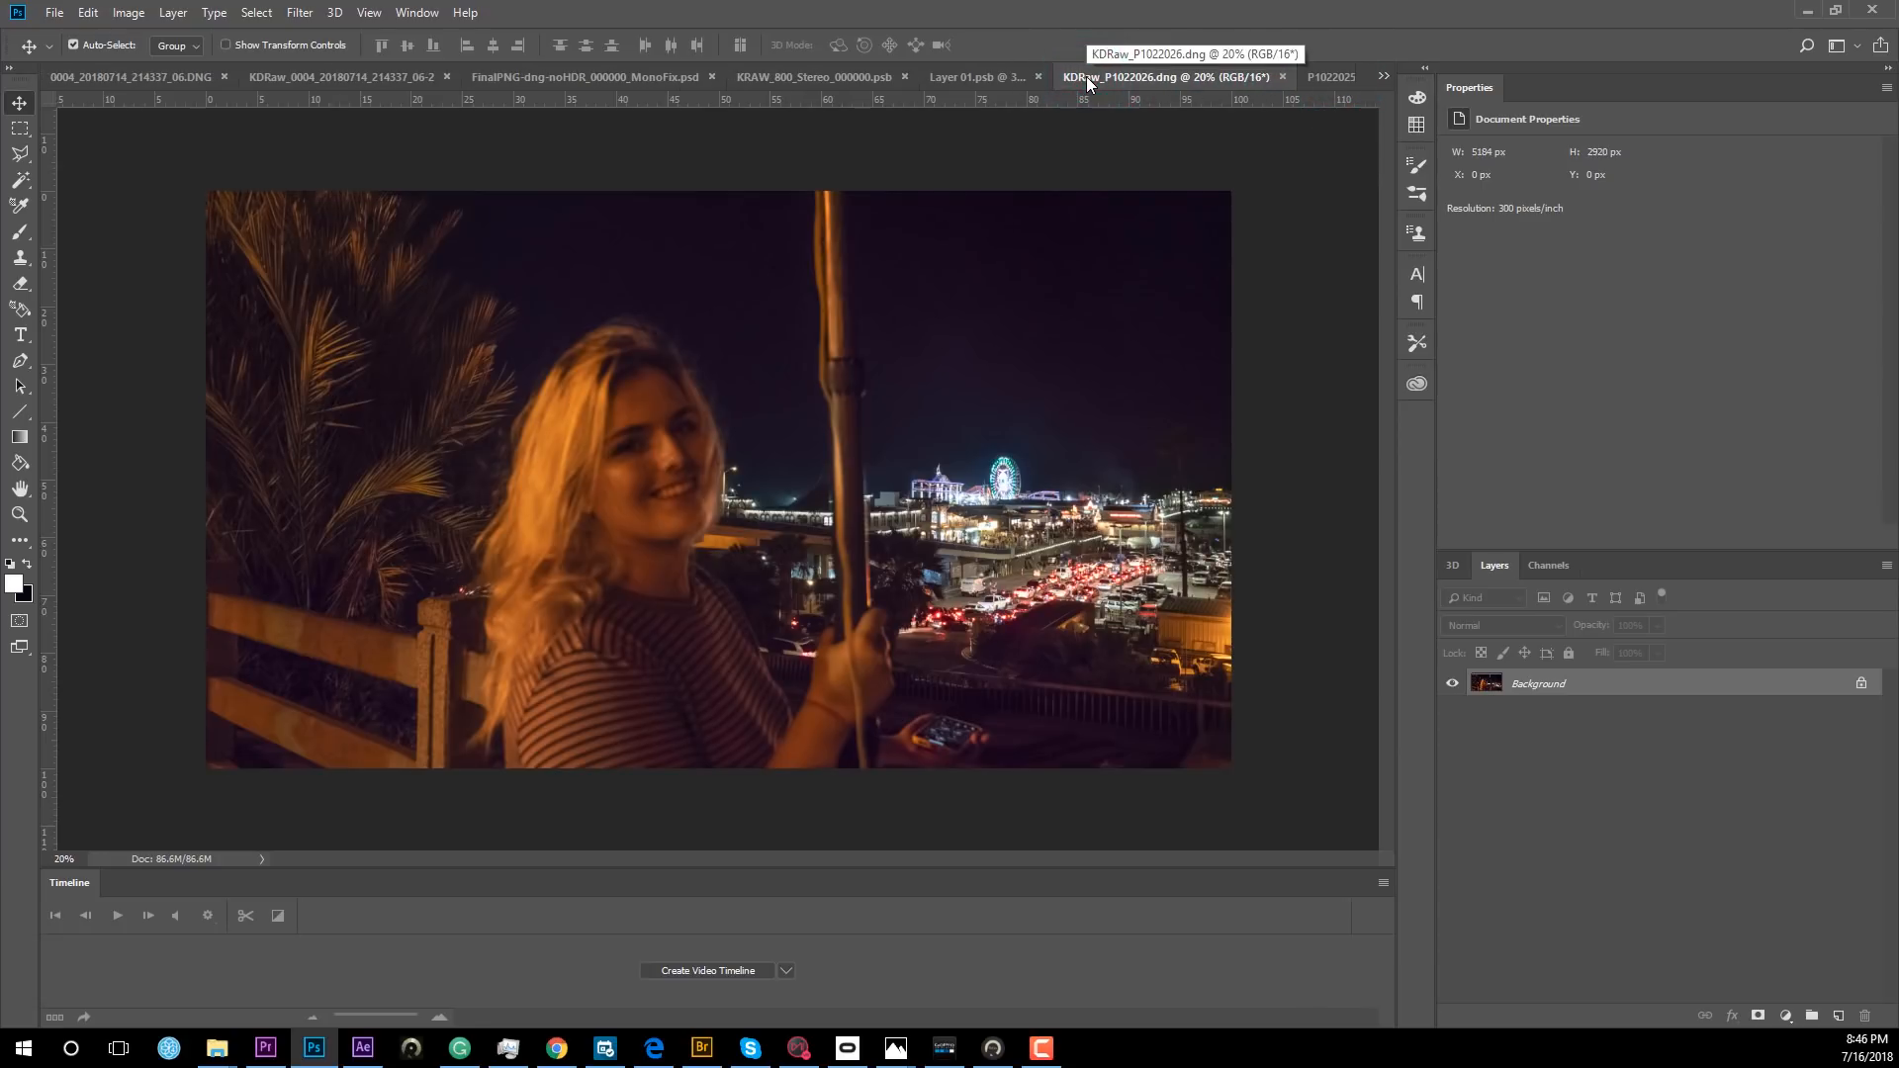
click(1336, 79)
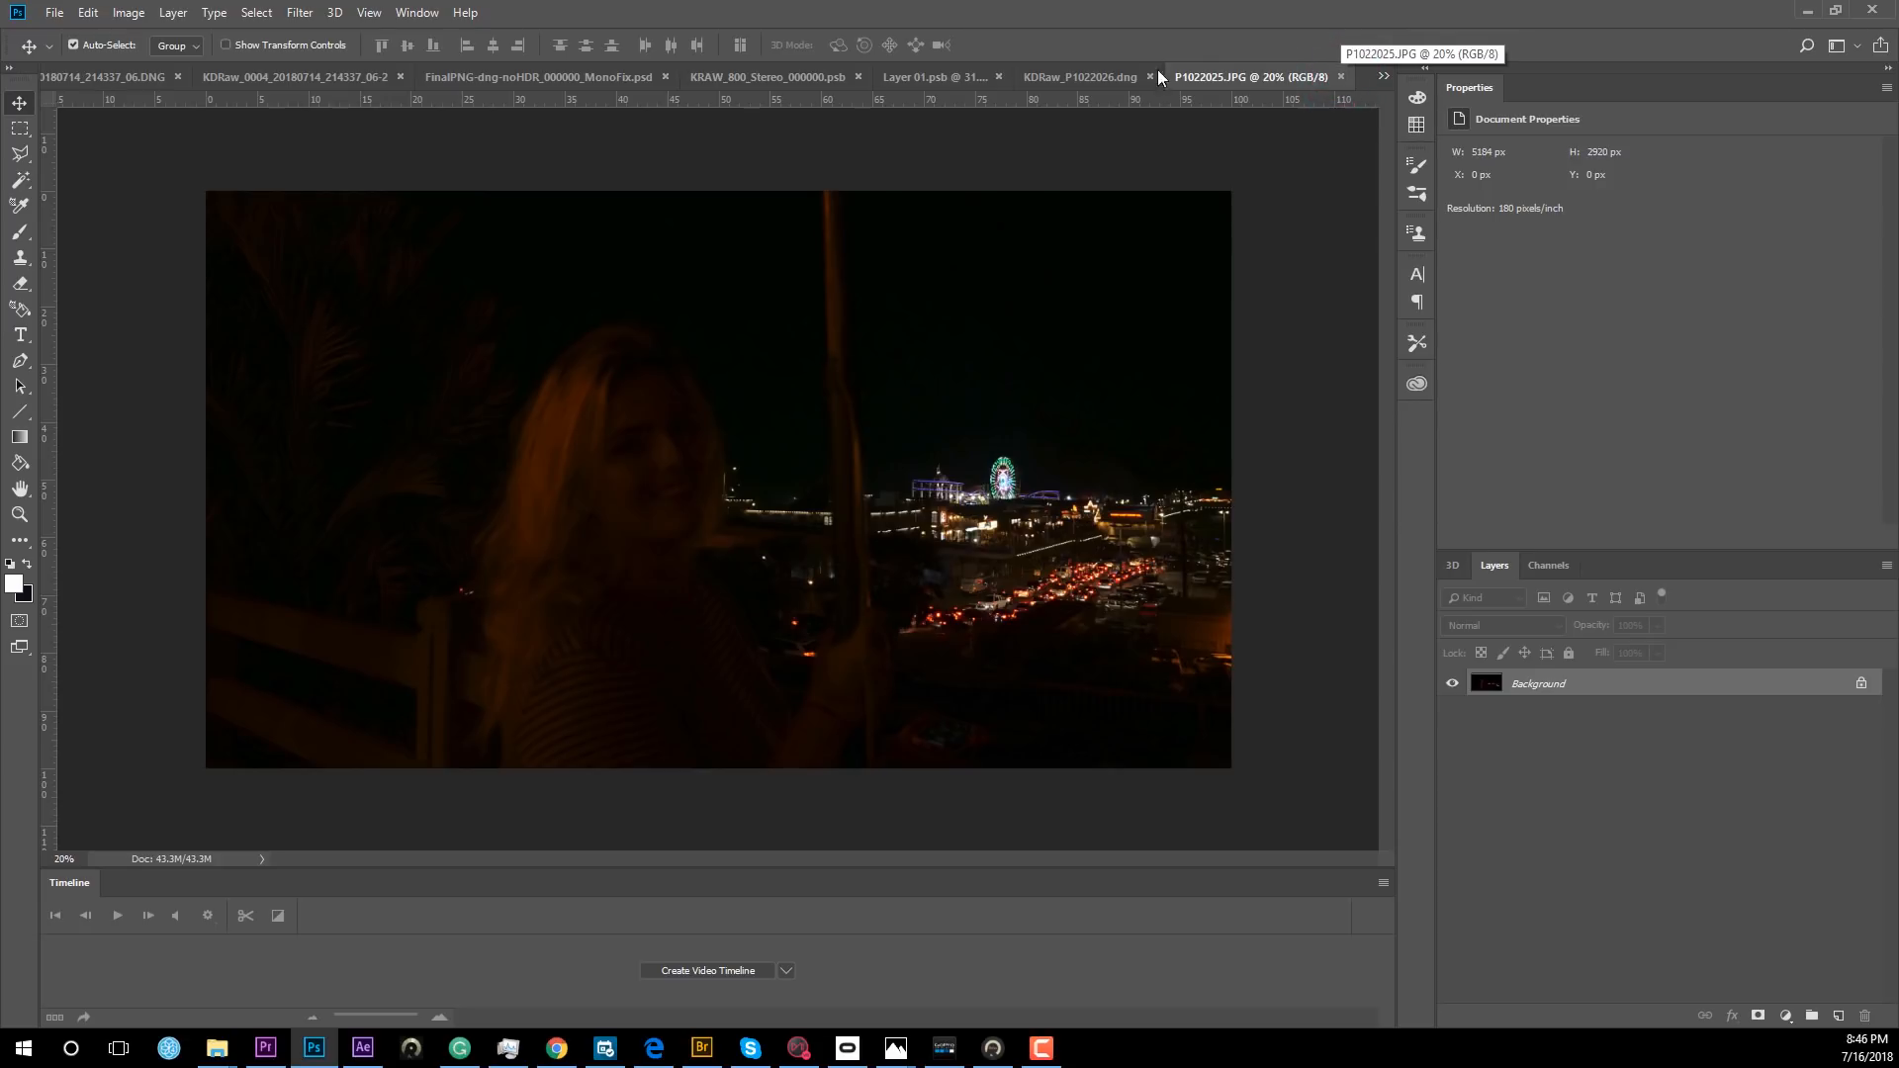
click(1083, 79)
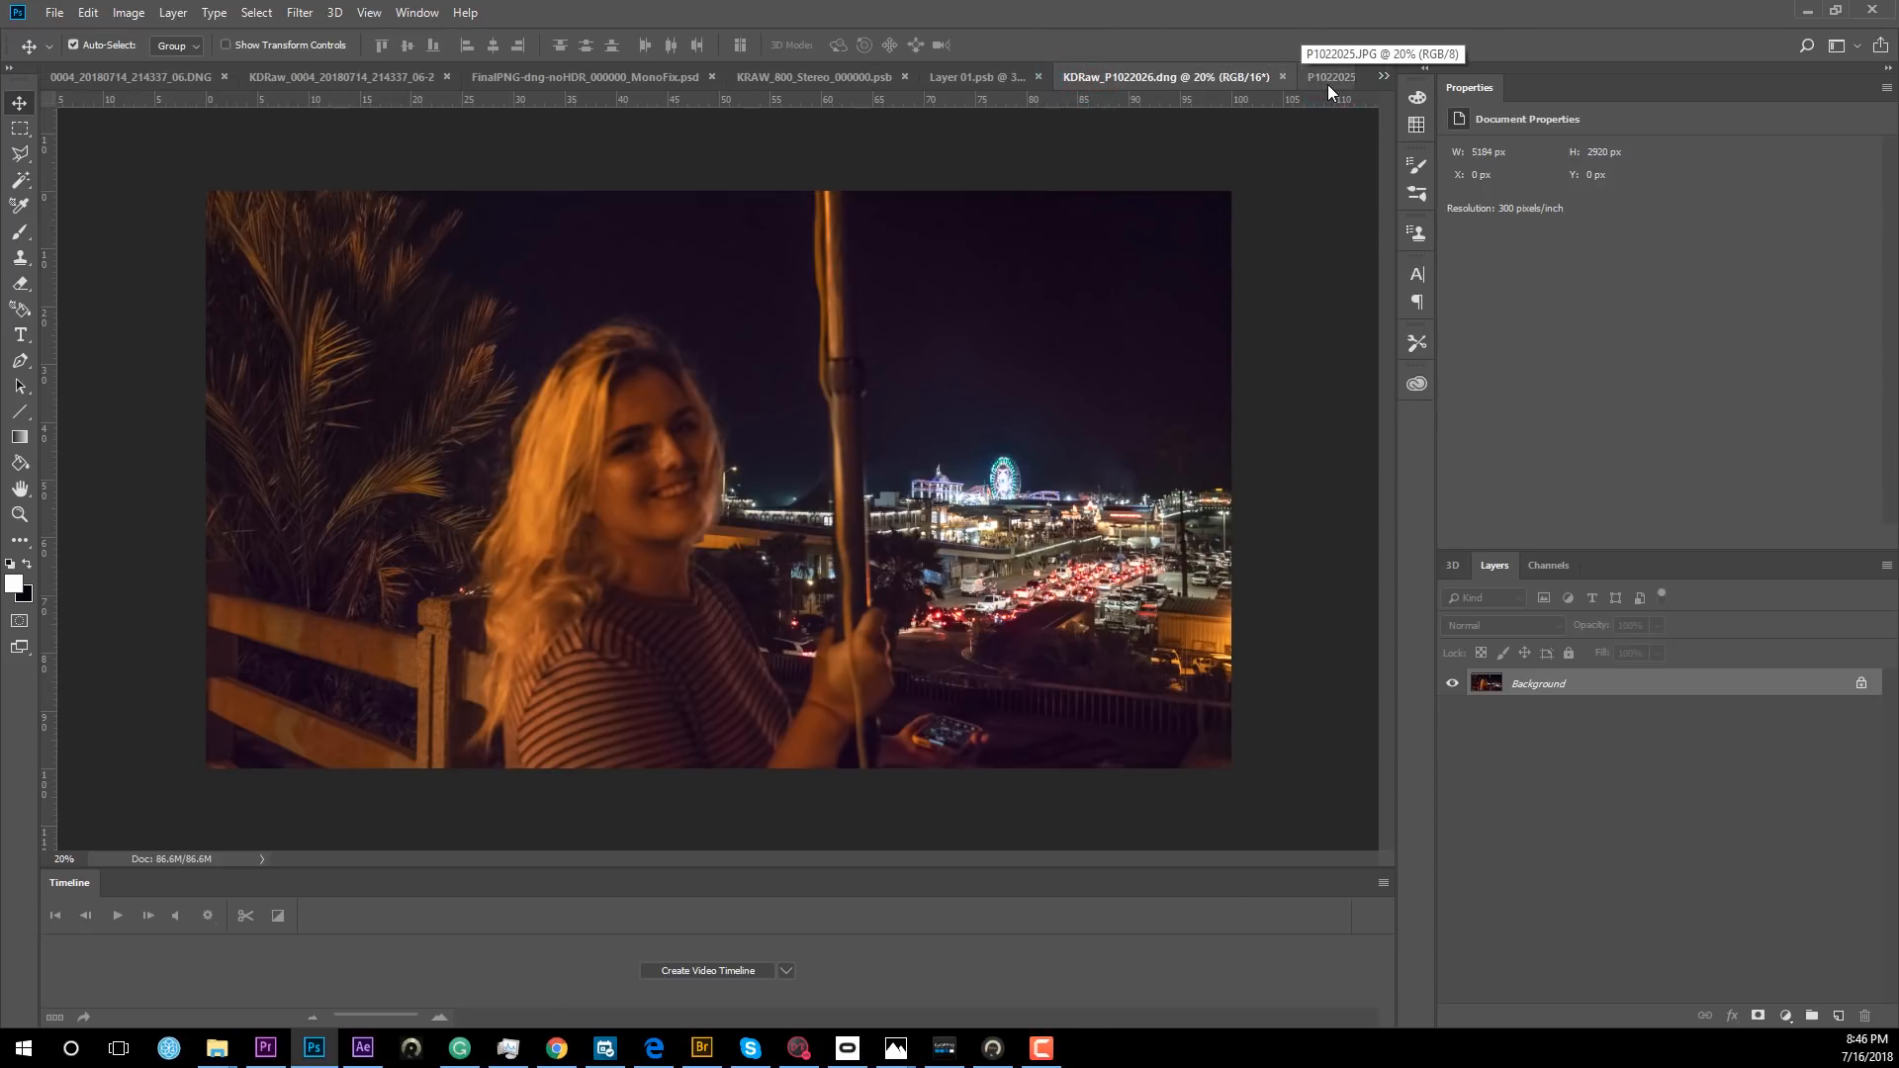